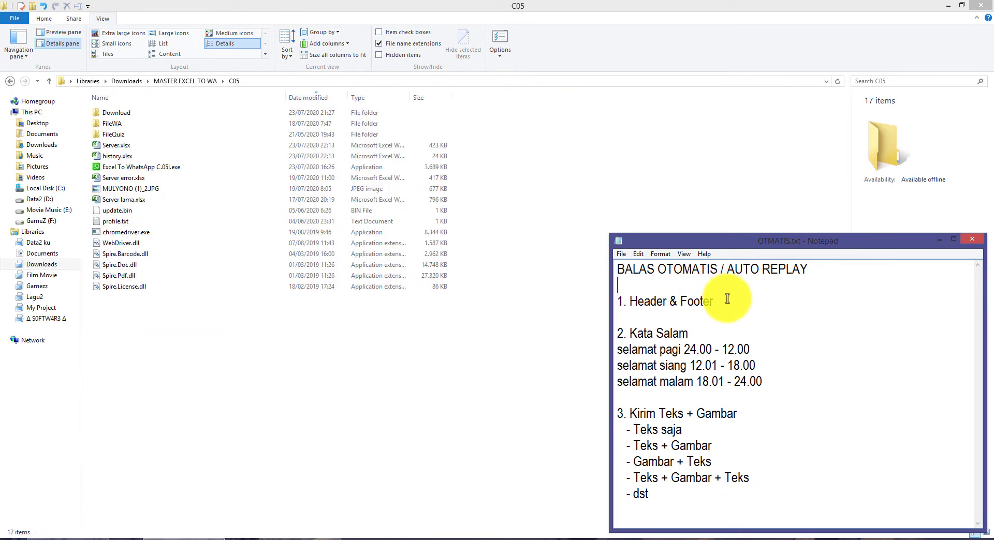
Step: Review the Header & Footer, Kata Salam and Kirim Teks + Gambar topics in the OTMATIS.txt notes
drag(739, 300, 607, 304)
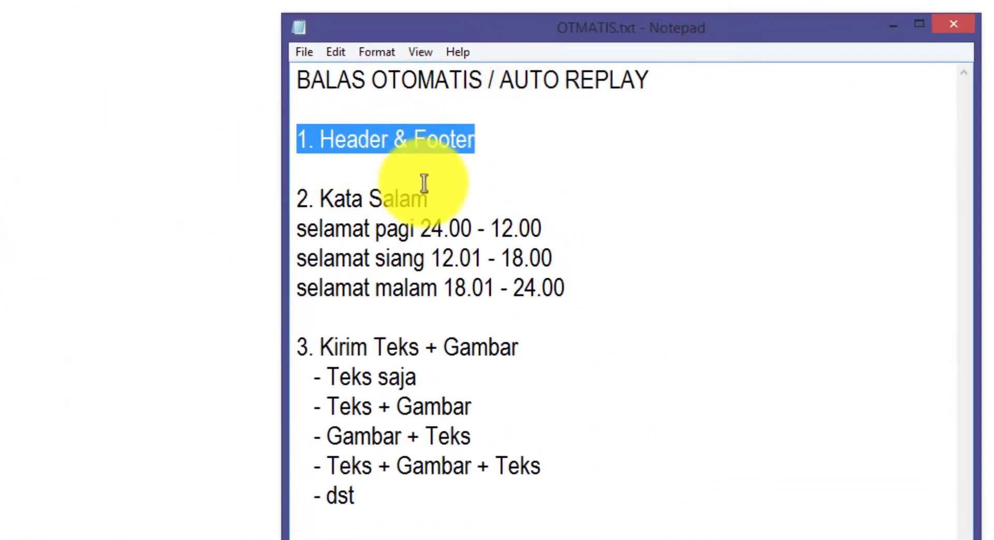
drag(451, 193, 255, 204)
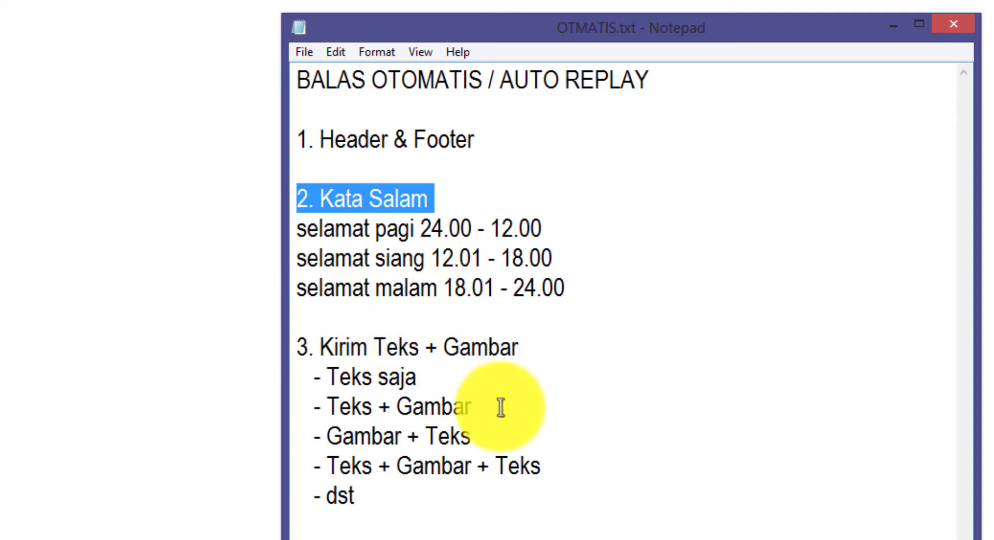
click(441, 382)
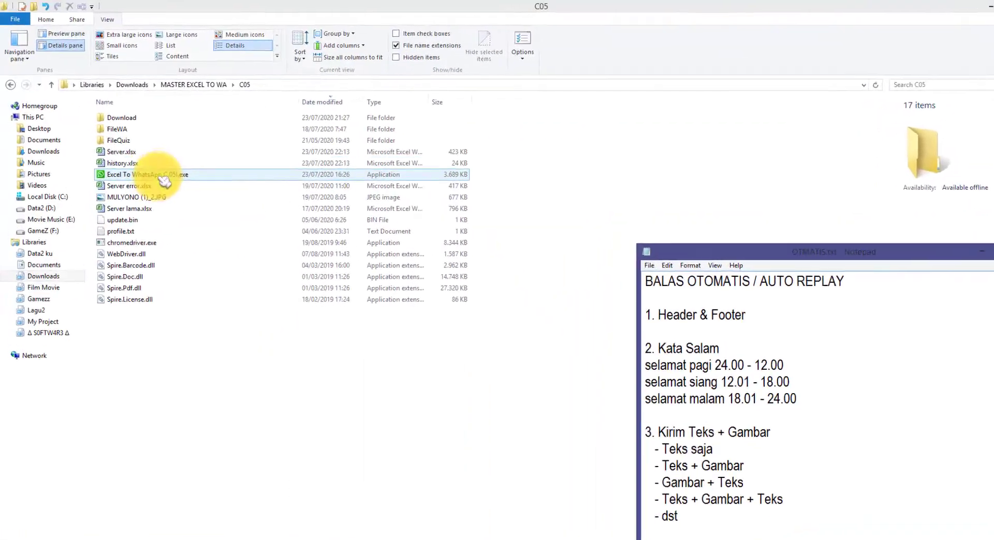
Step: Launch Excel To WhatsApp C.05I.exe, open WhatsApp Web from it, and dismiss the browser's restore-pages prompt
click(164, 180)
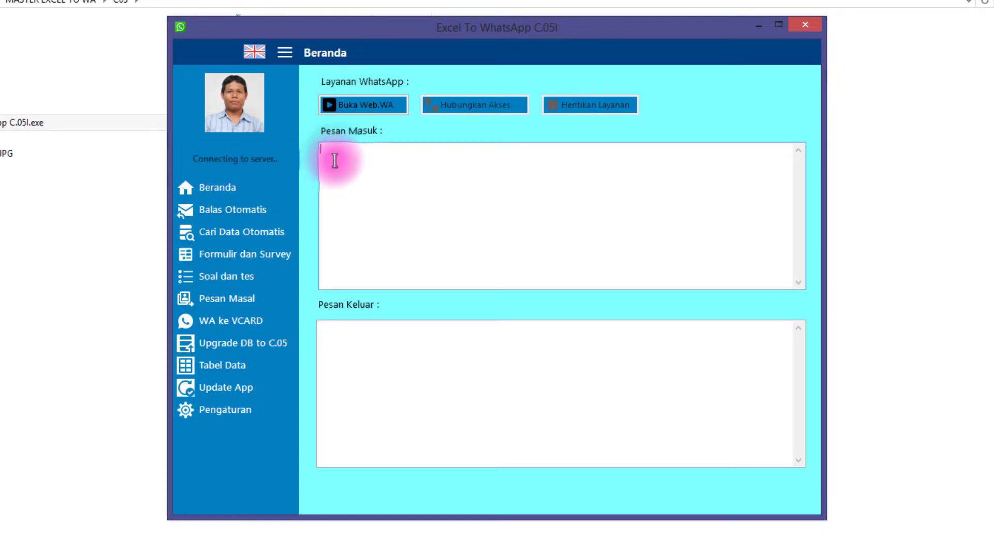
click(366, 117)
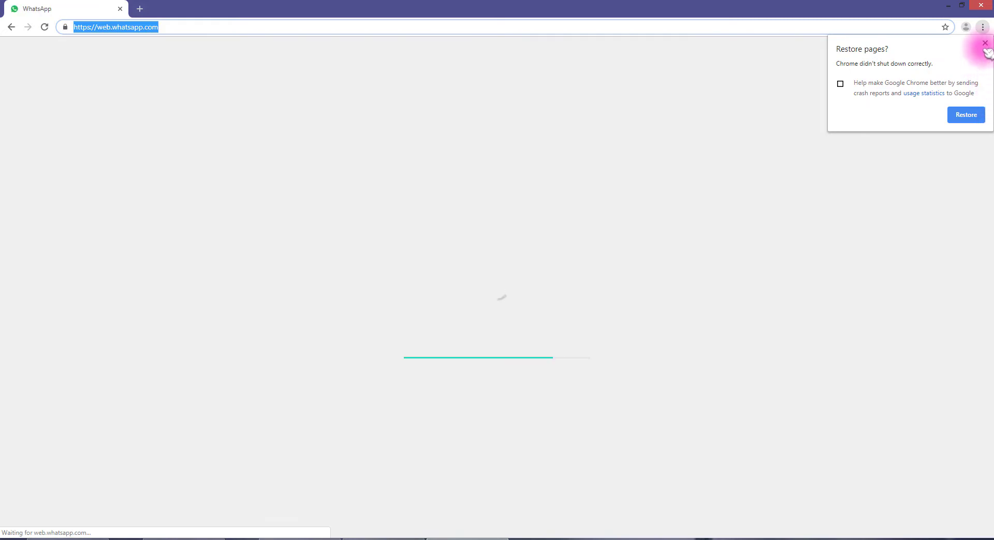
click(985, 43)
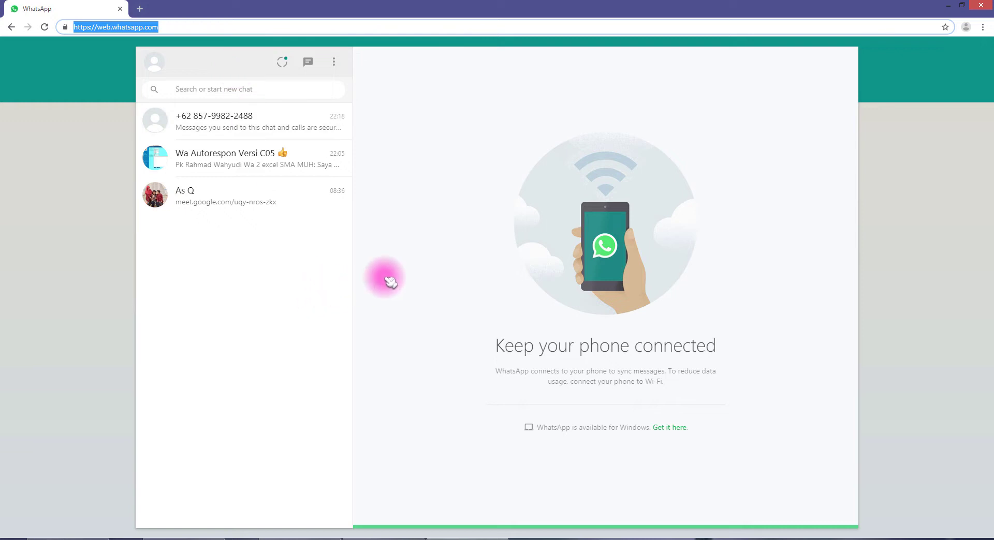
Step: Return to Excel To WhatsApp, reposition its window and connect its access to the WhatsApp service
click(383, 537)
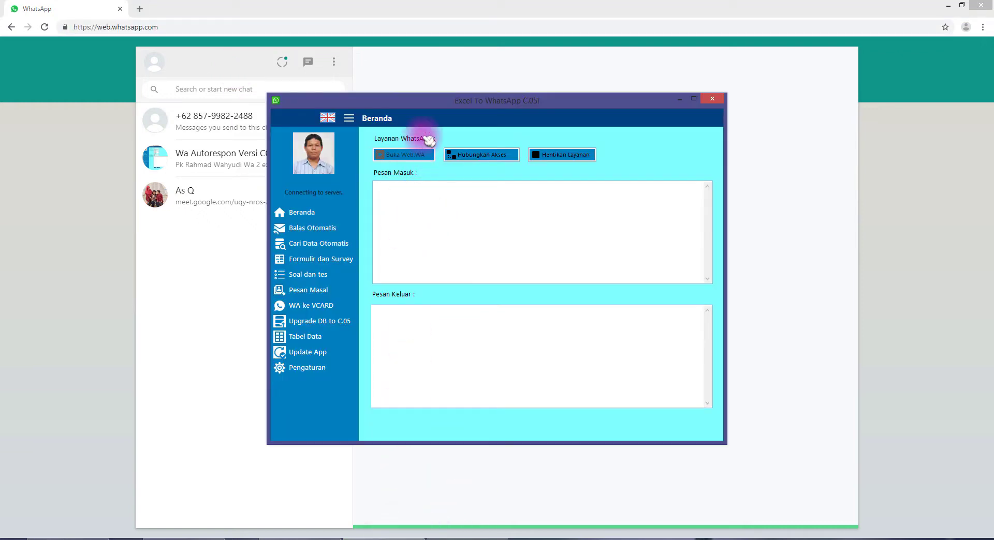
drag(429, 108, 530, 124)
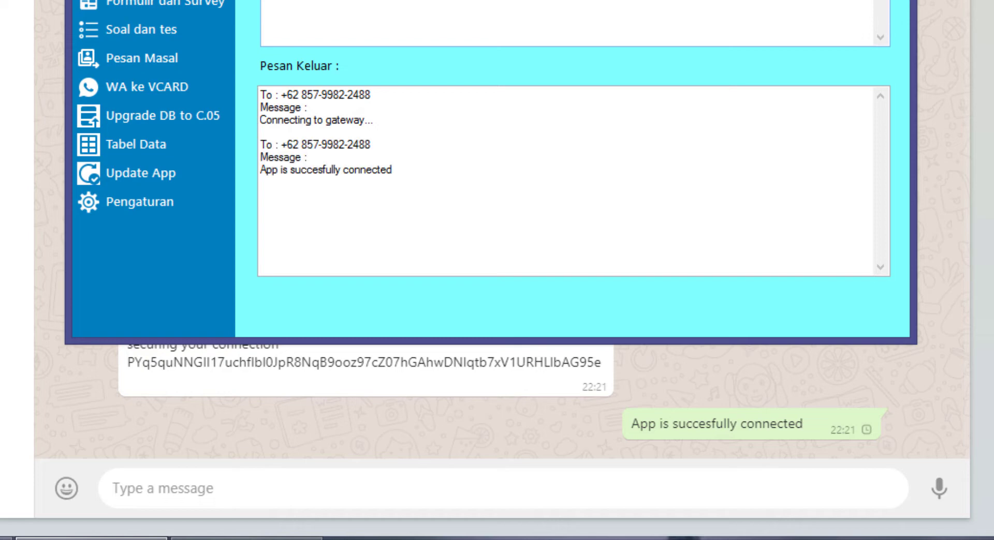
Step: Check the app connection message in the WhatsApp Web chat and the incoming message log in Excel To WhatsApp
click(647, 409)
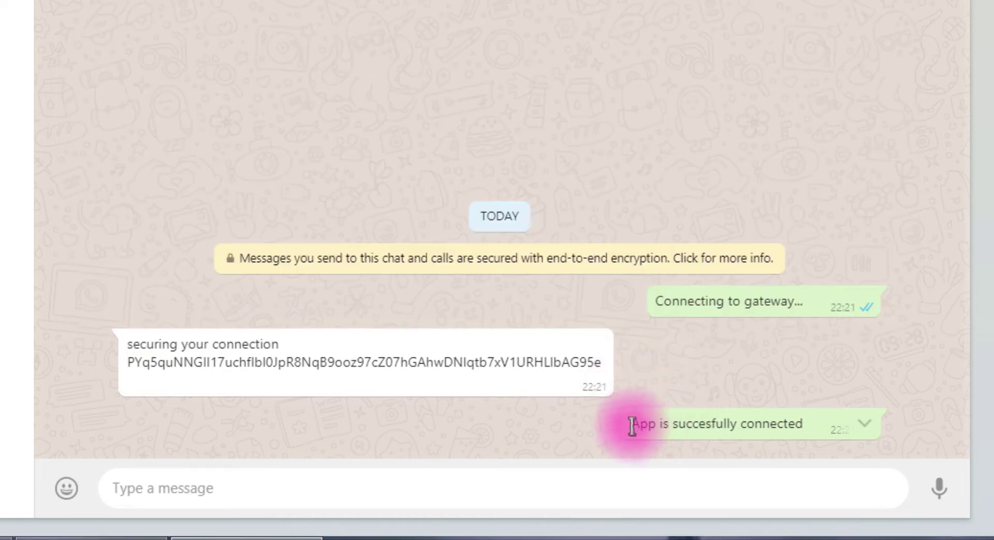
drag(633, 423, 807, 424)
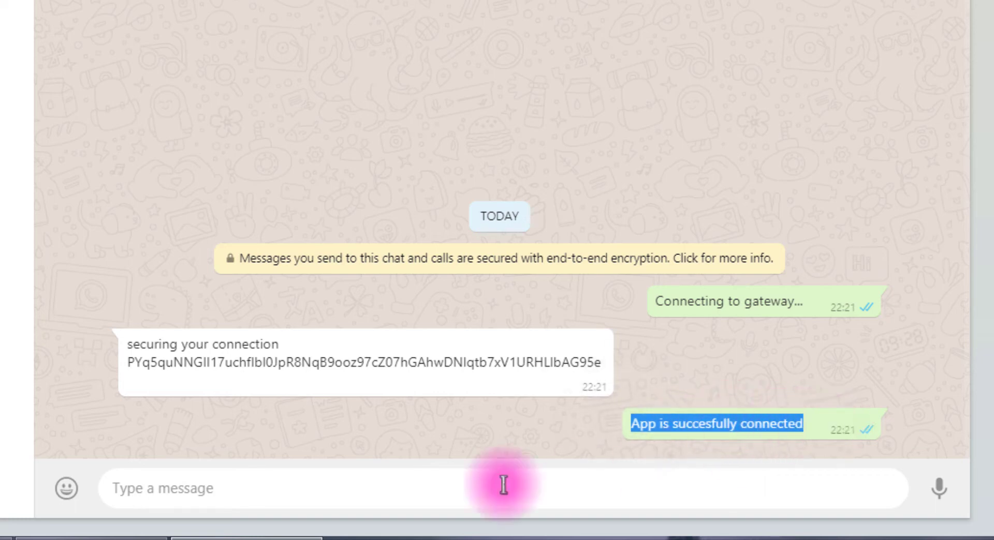
click(75, 537)
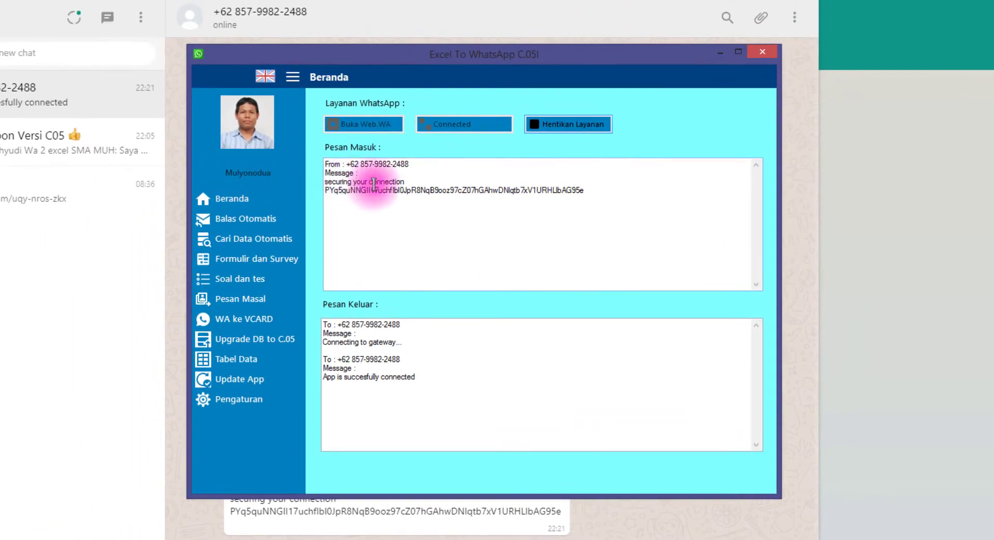
click(242, 176)
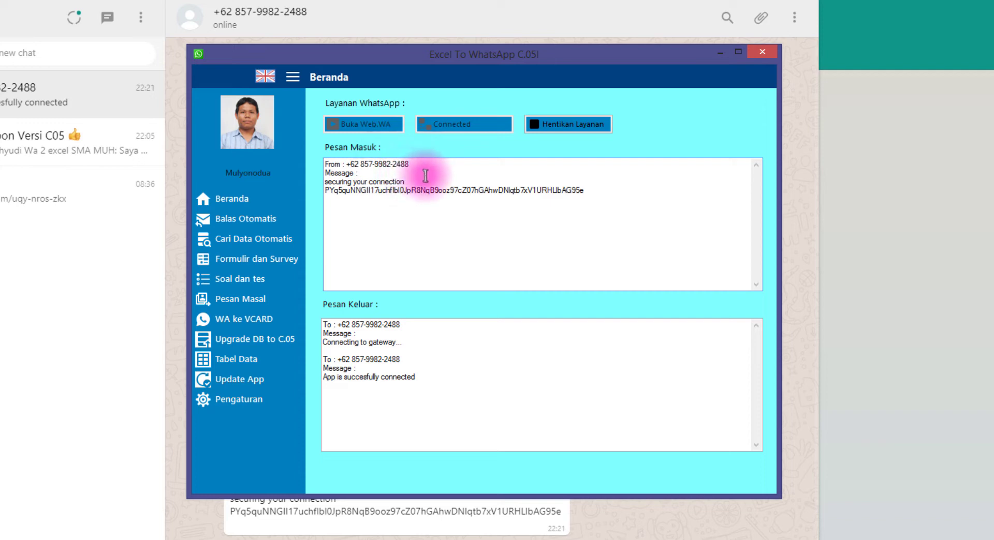
drag(616, 186, 324, 163)
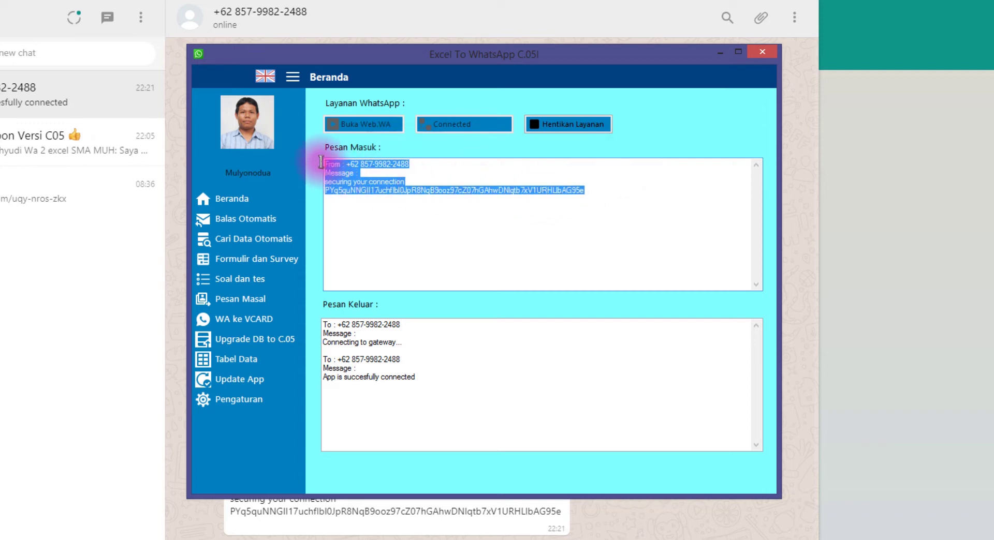
click(415, 180)
Step: Switch to the WhatsApp Web chat and examine the "Connecting to gateway..." message alongside the app's connection status
click(611, 522)
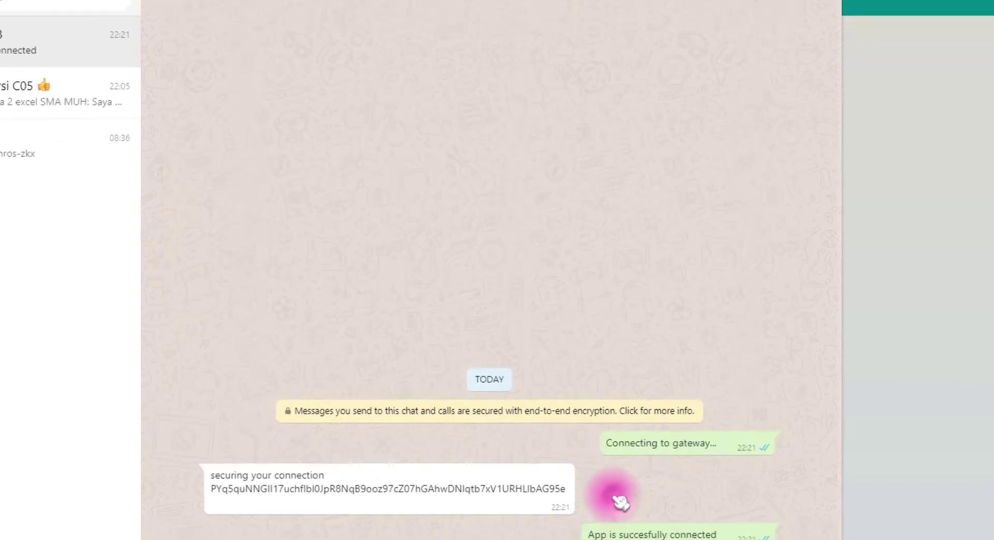
drag(606, 444, 709, 444)
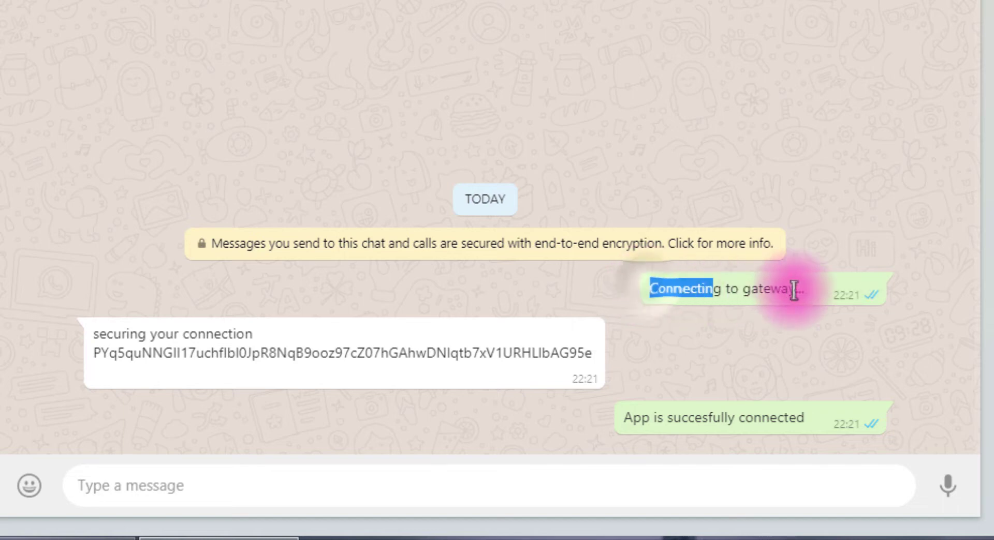
drag(793, 290, 903, 308)
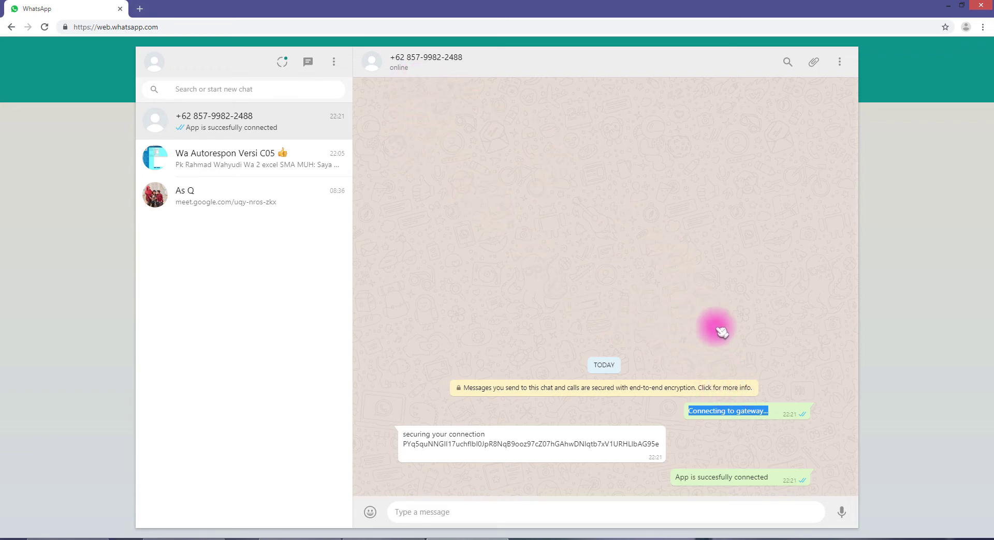
click(381, 536)
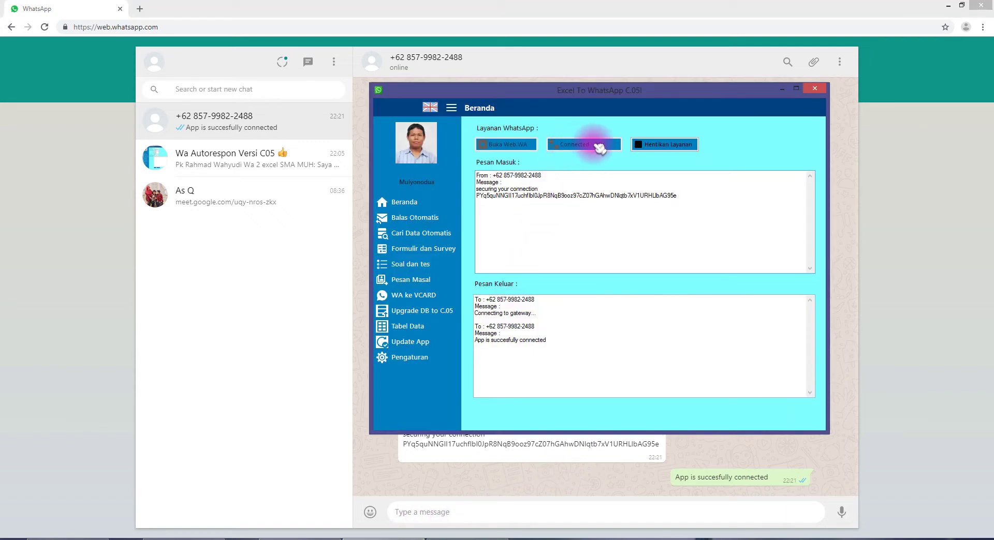
click(735, 445)
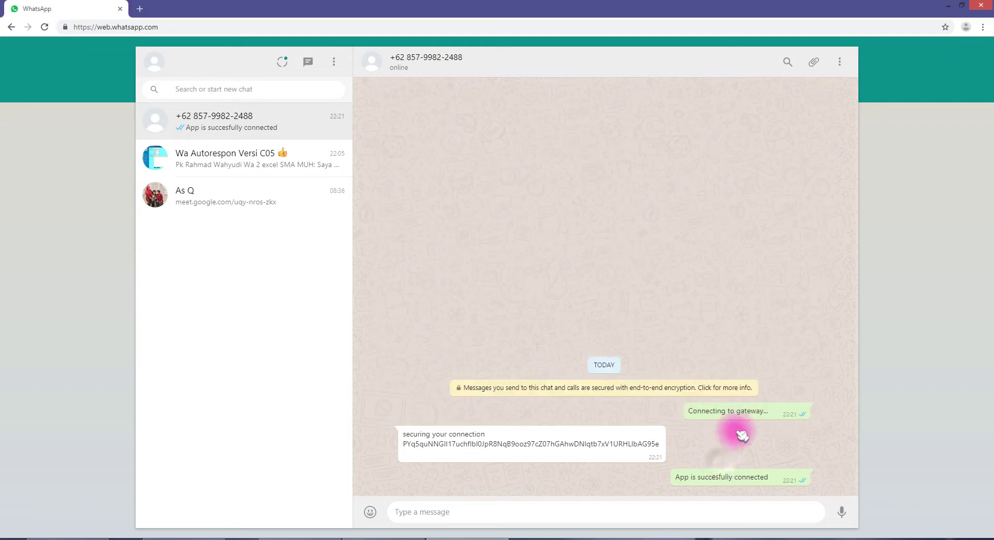
drag(690, 412, 787, 410)
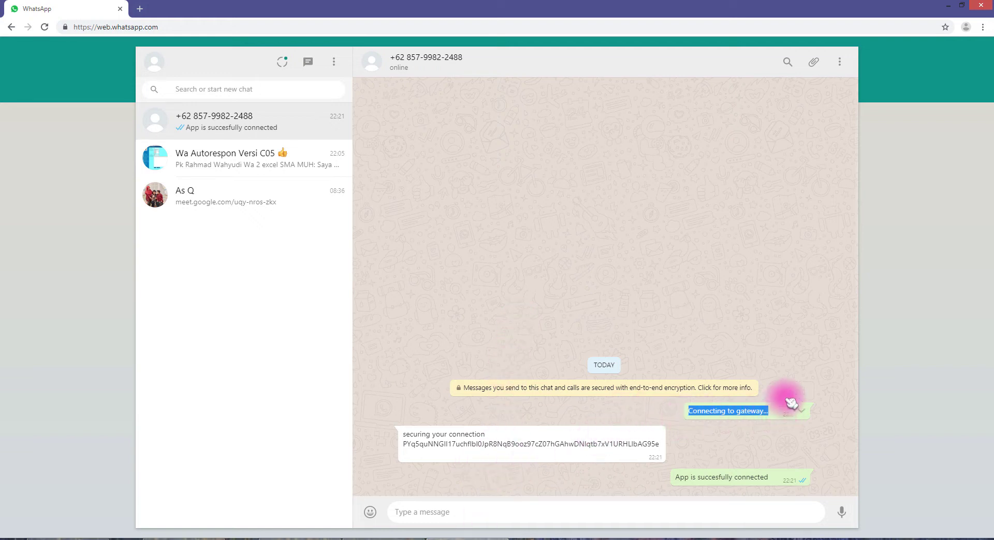
click(807, 403)
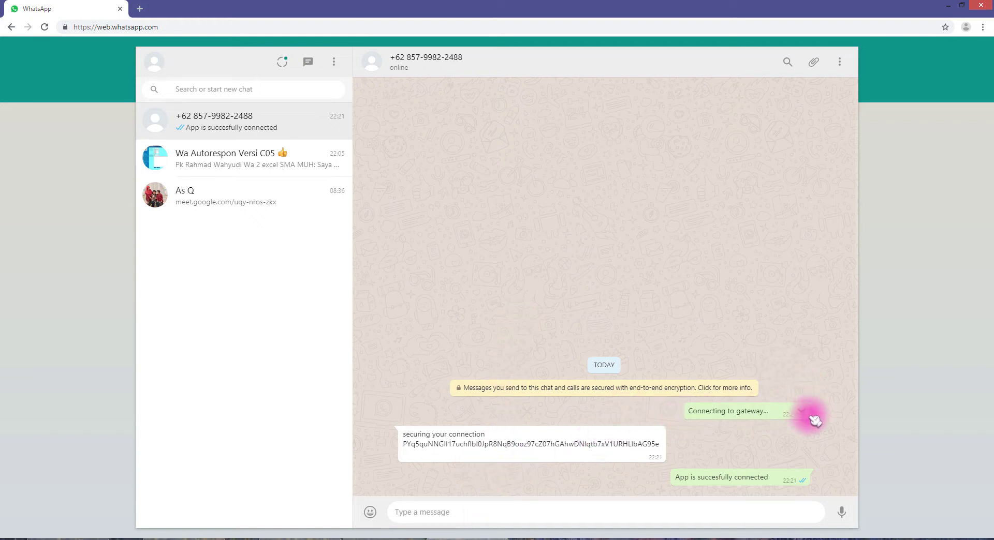
Step: Compare the "securing your connection" reply with the final app connection message in the chat
drag(406, 438, 637, 451)
click(554, 451)
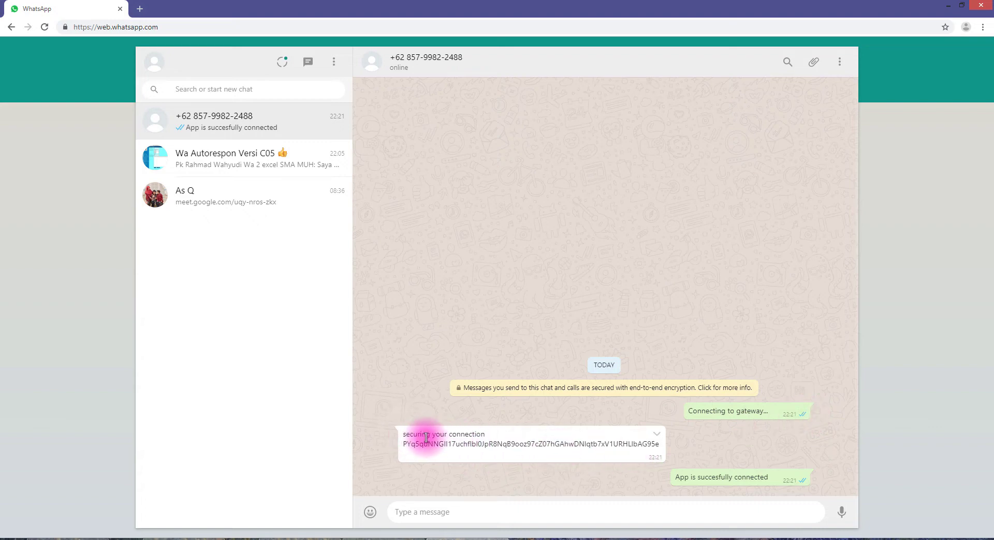
drag(399, 434, 667, 444)
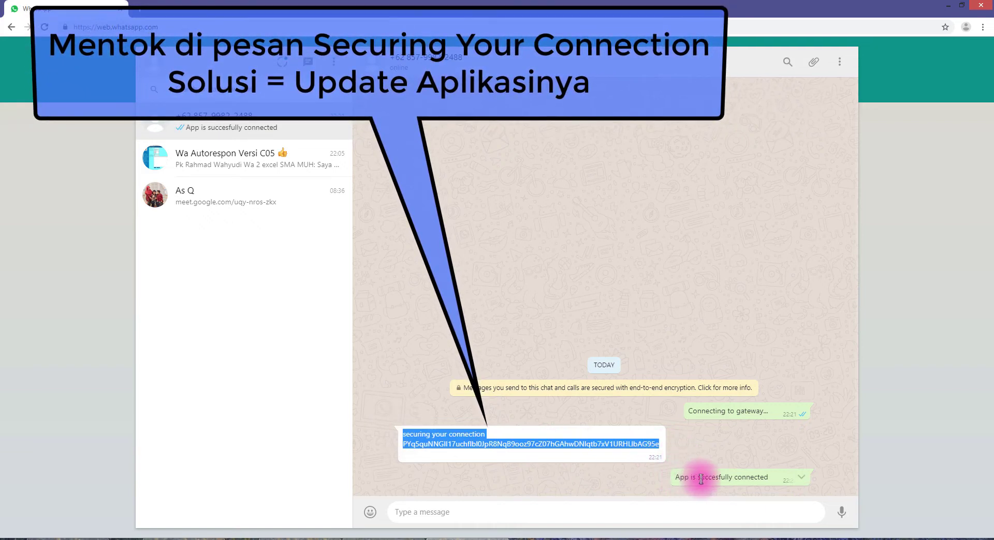
drag(678, 478, 799, 480)
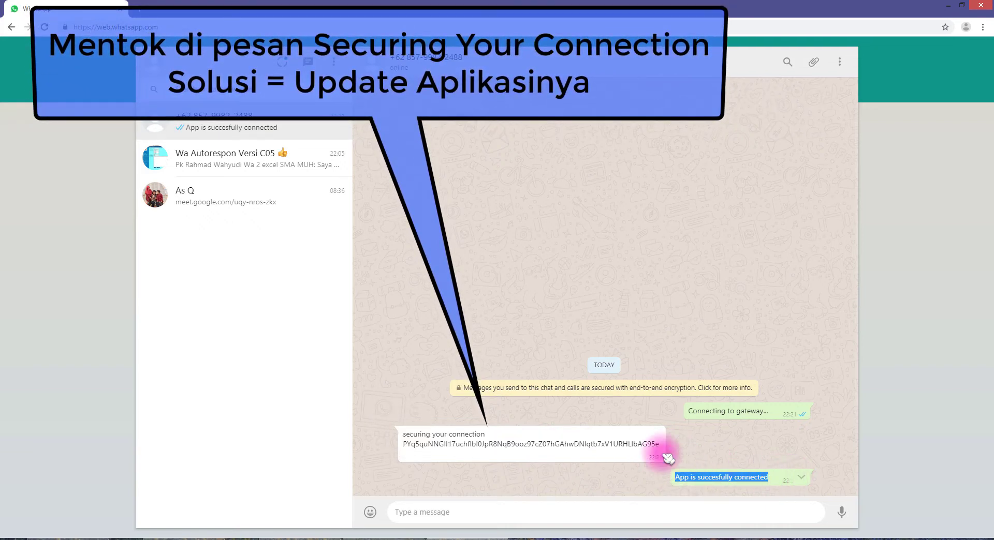
drag(413, 434, 661, 443)
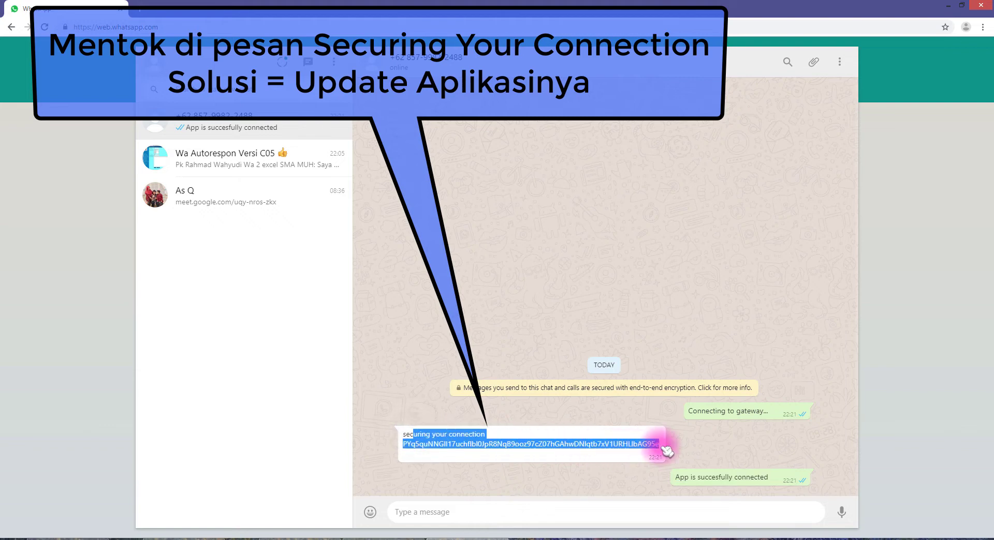
drag(704, 477, 786, 484)
click(628, 408)
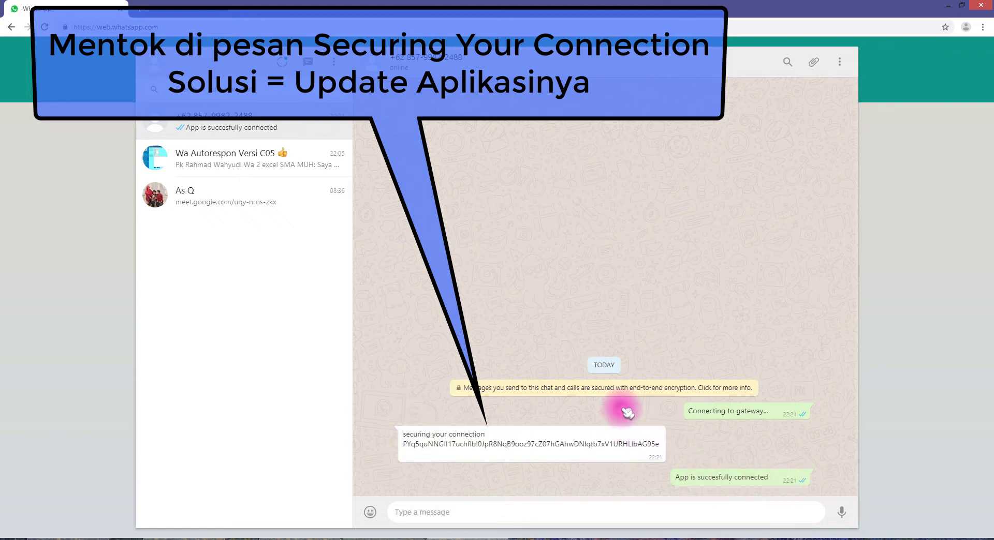
Step: Examine the outgoing message log in Excel To WhatsApp and compare it with the connection messages in the chat
click(409, 537)
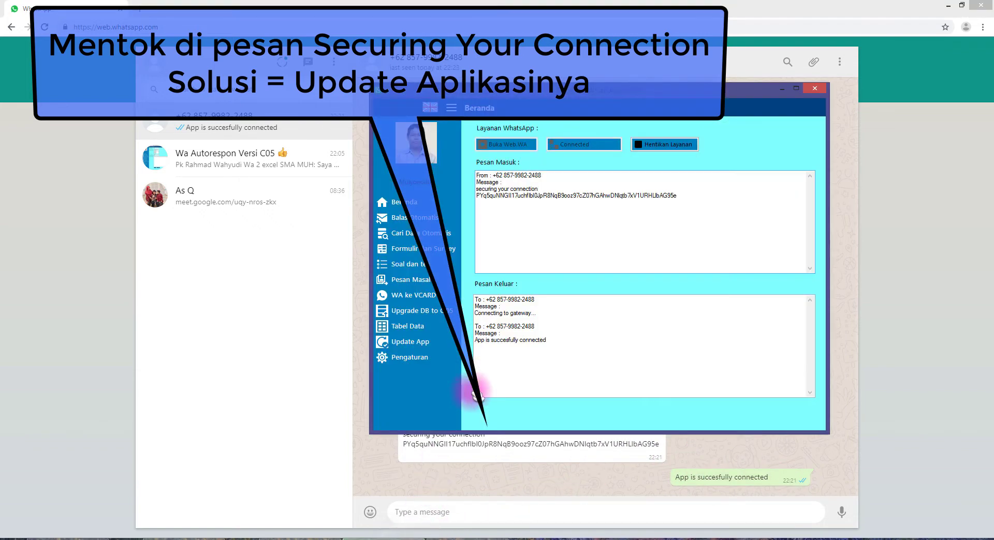
click(526, 326)
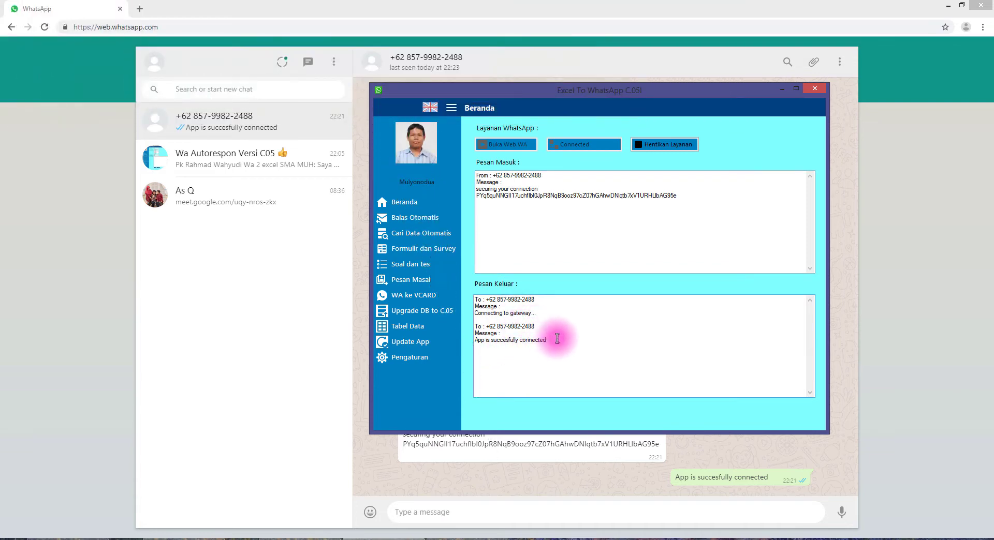
drag(557, 338, 454, 307)
click(512, 238)
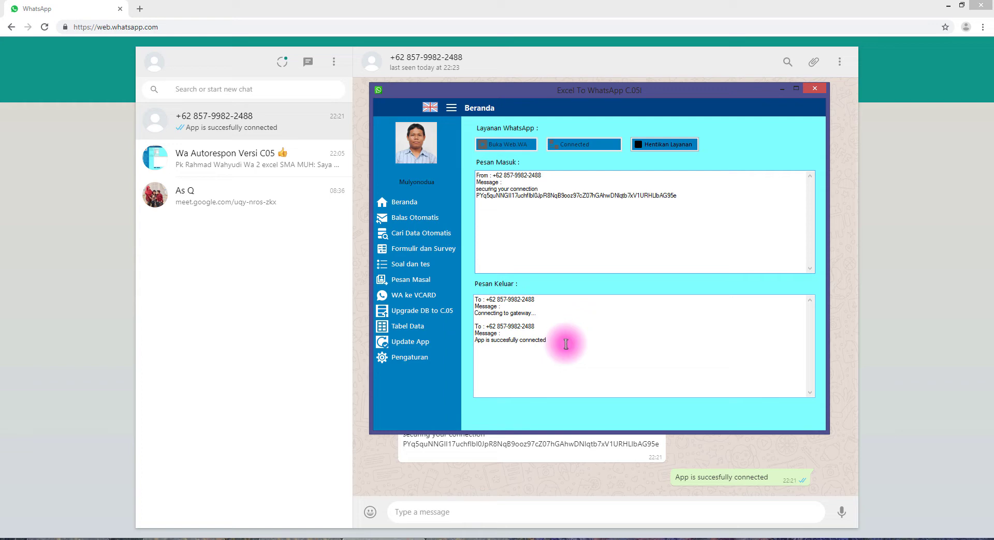
click(701, 451)
drag(434, 444, 489, 444)
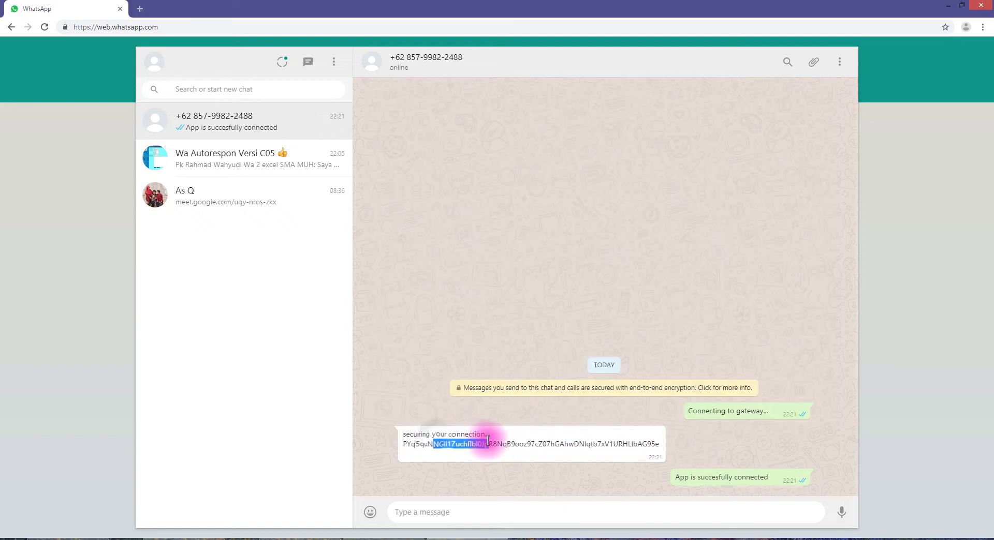
drag(677, 479, 784, 482)
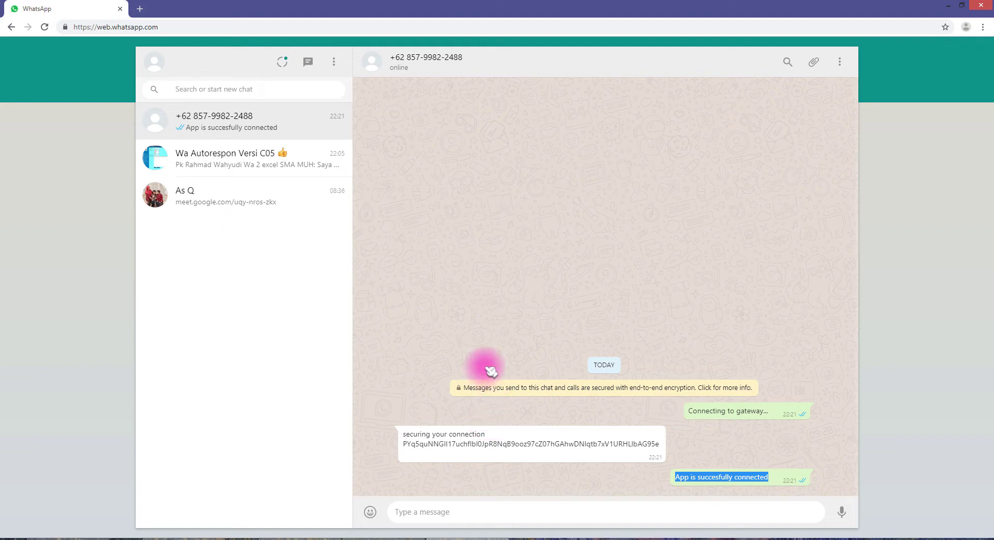
Step: Open the Balas Otomatis page in Excel To WhatsApp, reposition the window and switch the interface language to English
click(408, 528)
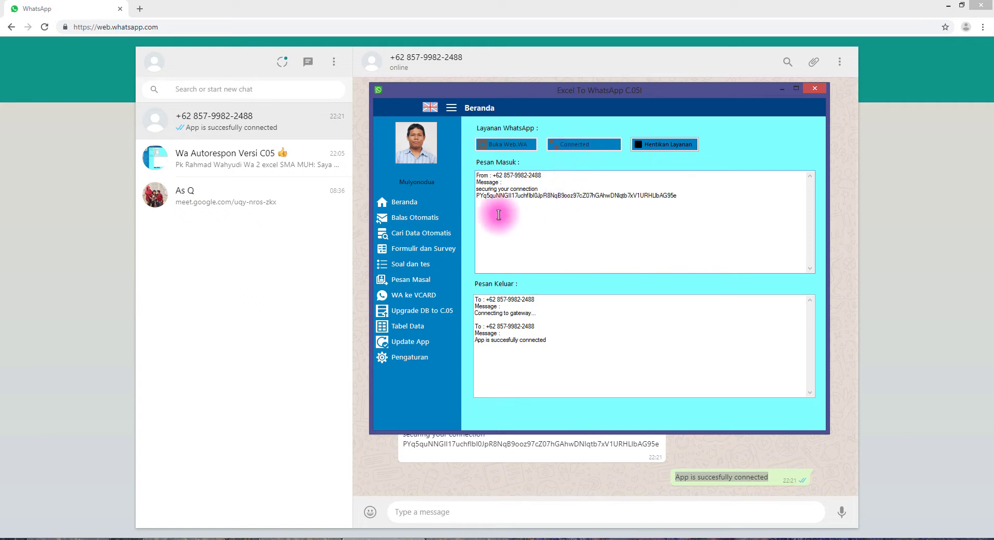
click(435, 219)
drag(568, 98, 239, 163)
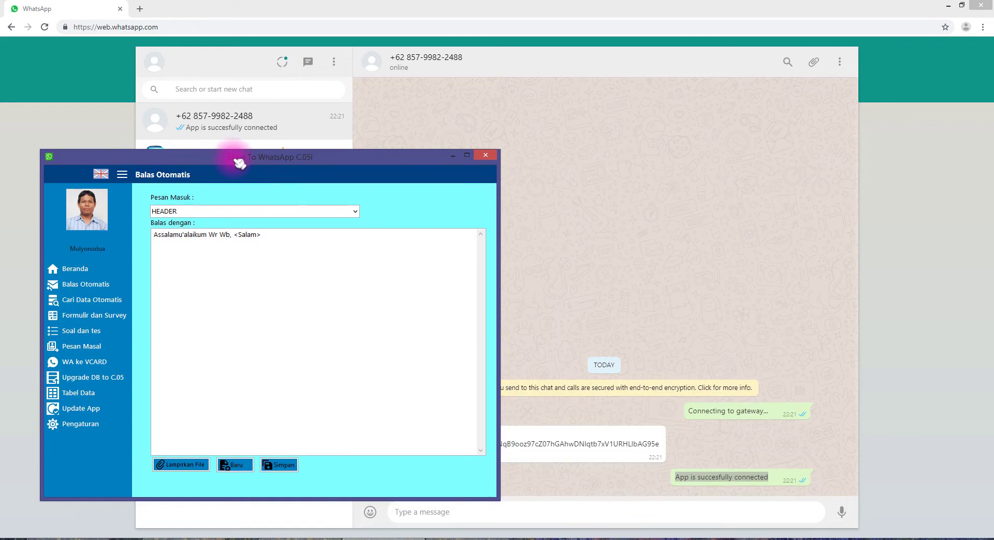
click(100, 176)
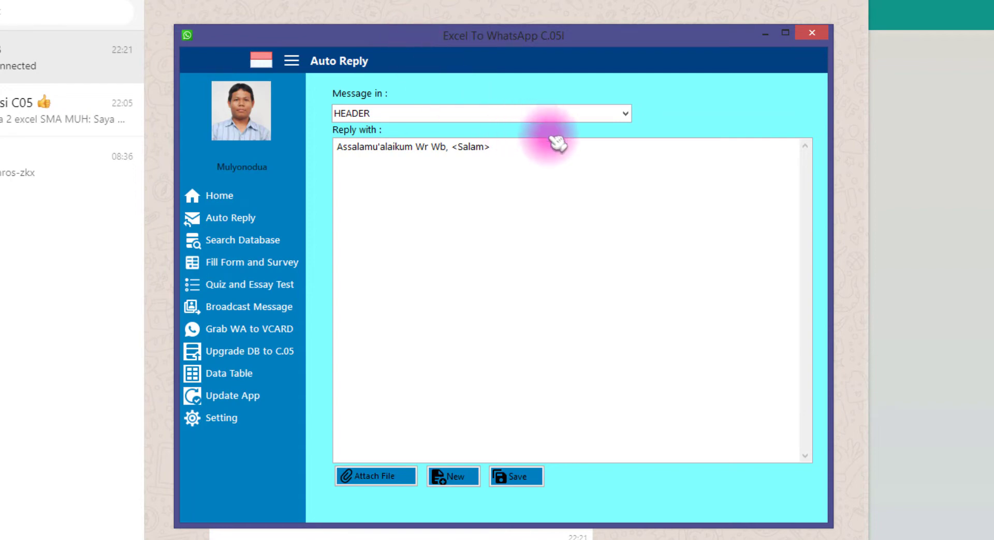
Step: Bring up the OTMATIS.txt notes in Notepad and review the Header & Footer topic
click(460, 539)
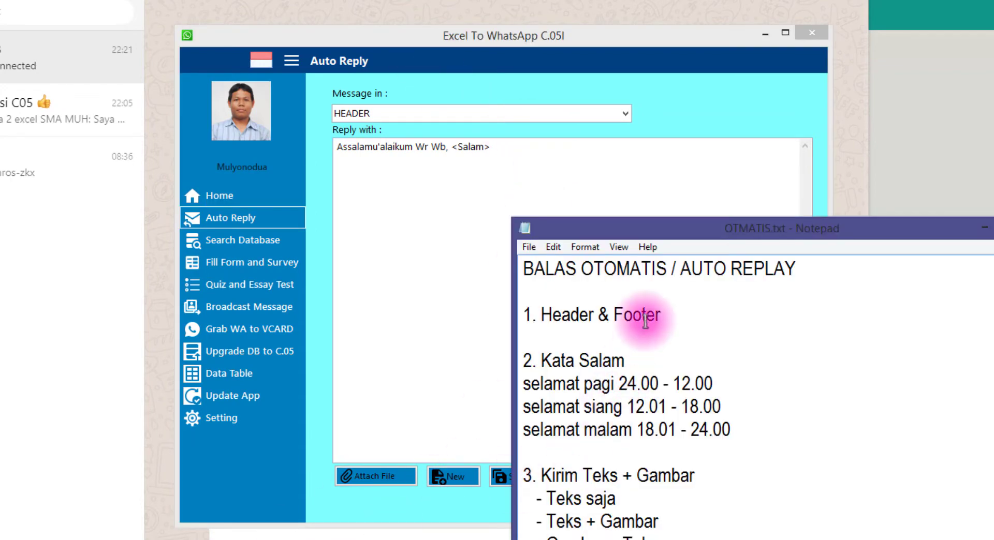
drag(679, 314, 545, 315)
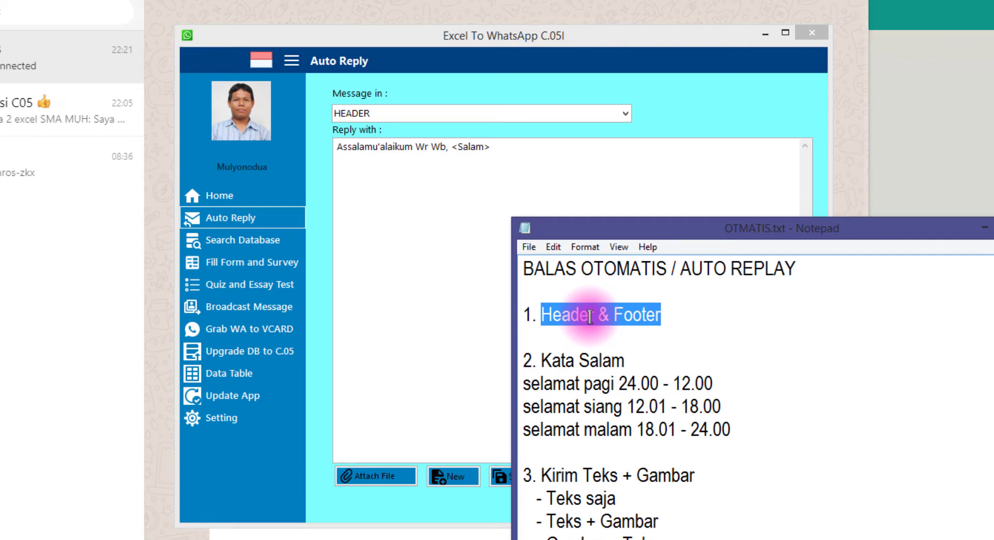
Step: Review the HEADER and FOOTER reply texts on the Auto Reply page of Excel To WhatsApp
click(388, 224)
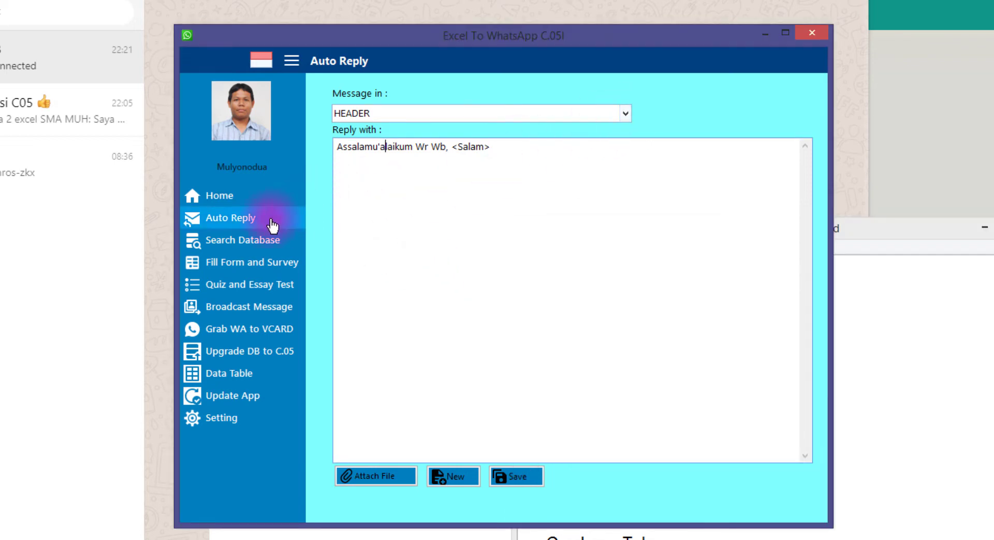
click(626, 114)
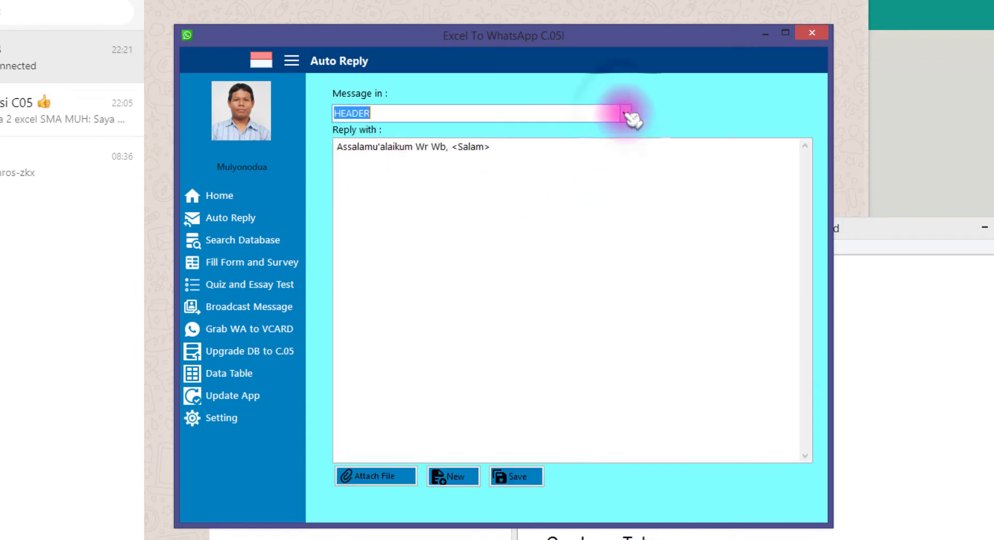
drag(337, 147, 440, 146)
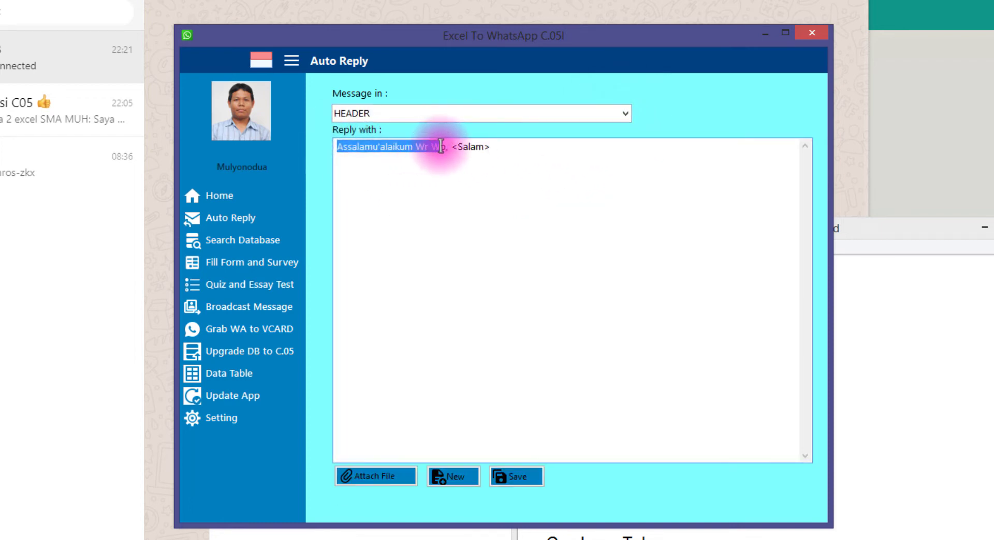
click(625, 114)
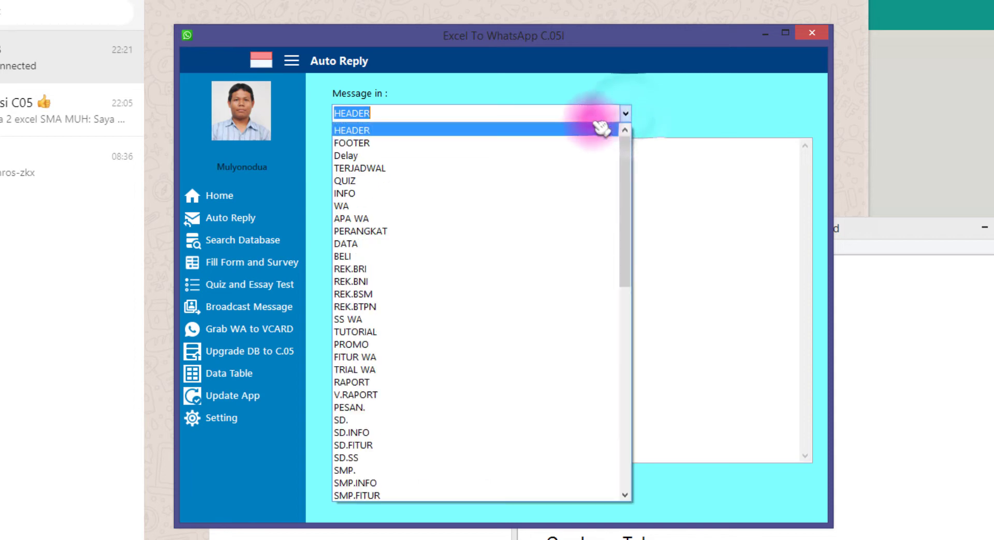
click(538, 145)
drag(489, 148, 334, 153)
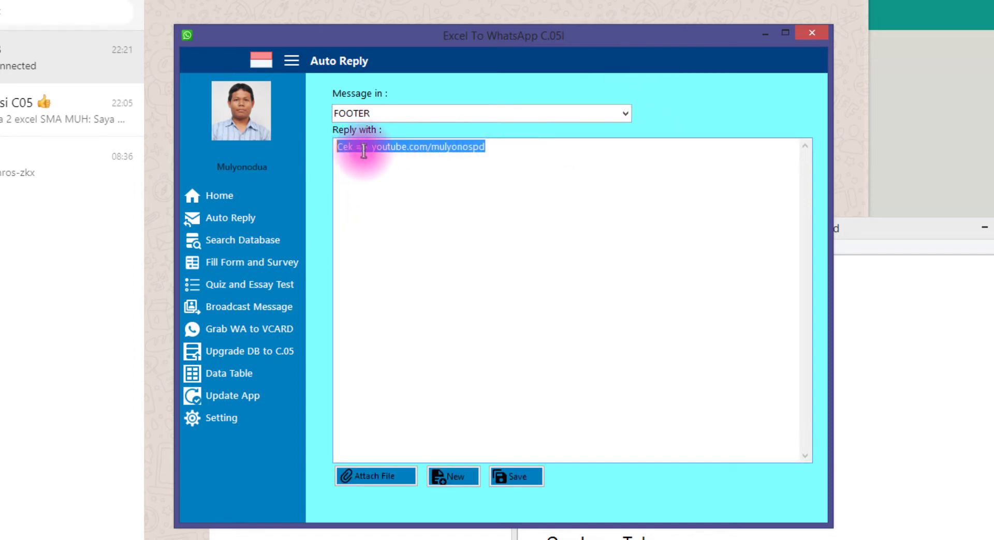
click(500, 150)
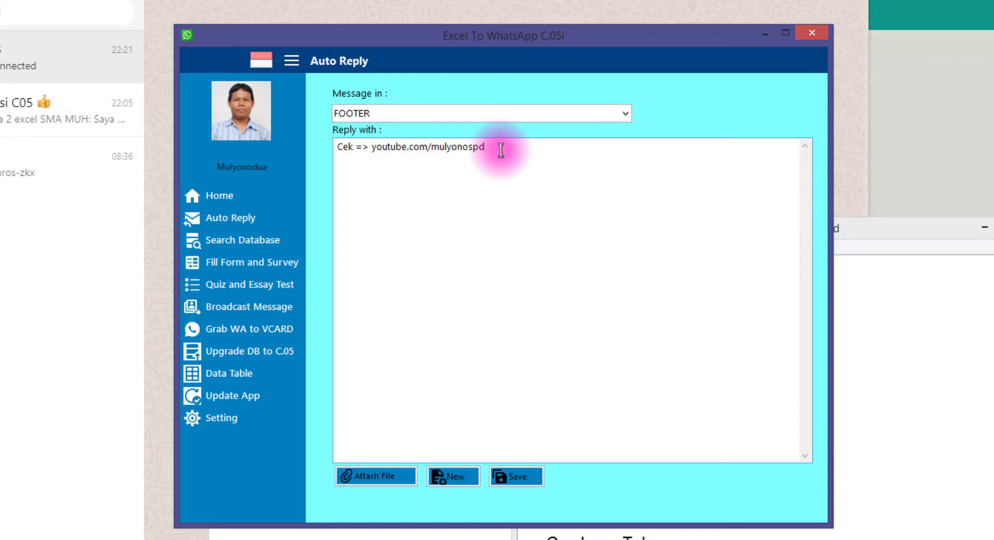
Step: Send INFO in the WhatsApp Web chat and examine the header and footer lines of the automatic reply
click(421, 15)
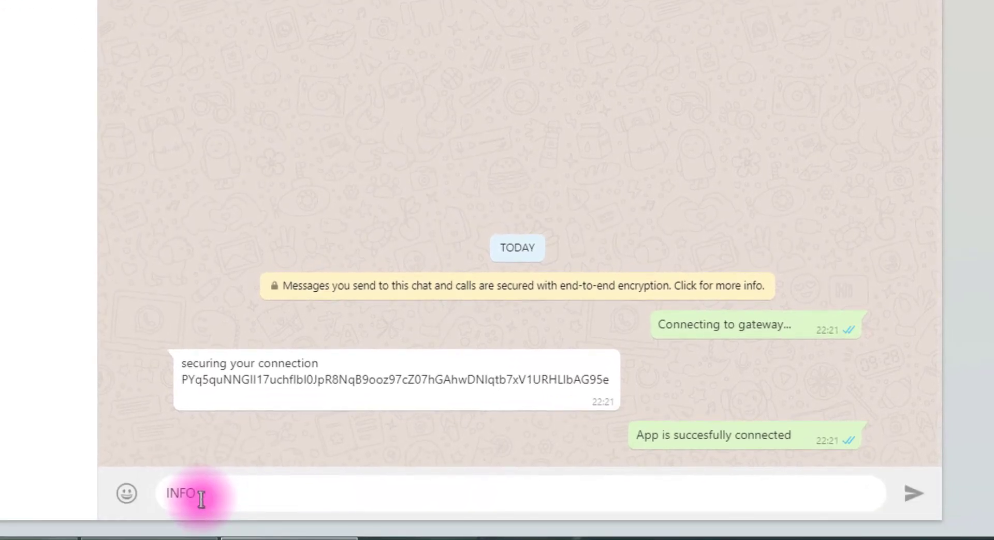
key(Return)
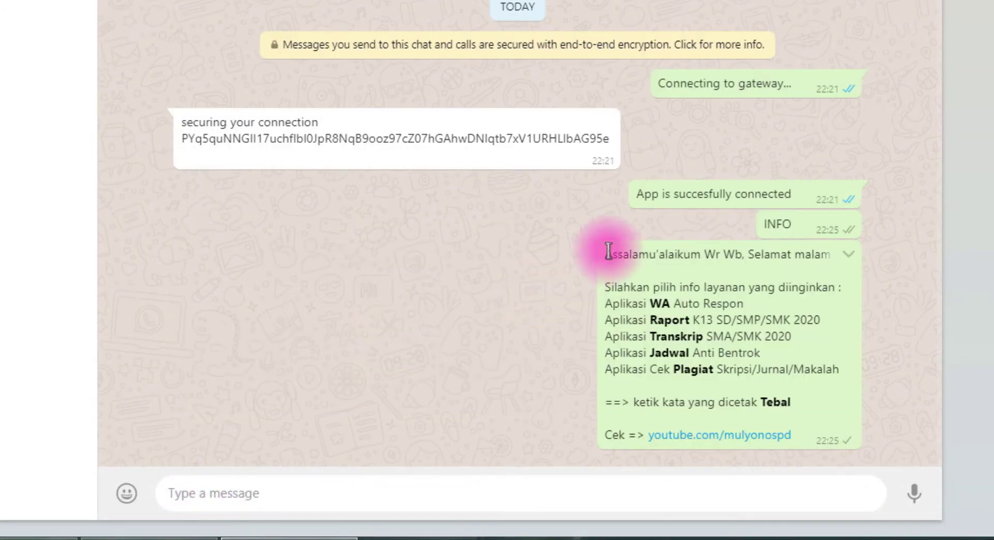
drag(609, 252, 741, 253)
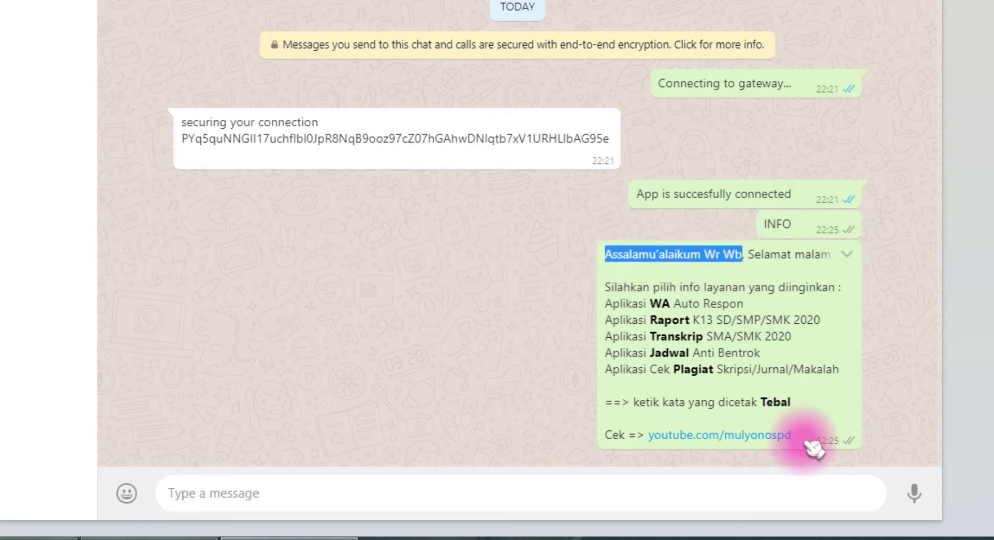
drag(816, 443, 619, 451)
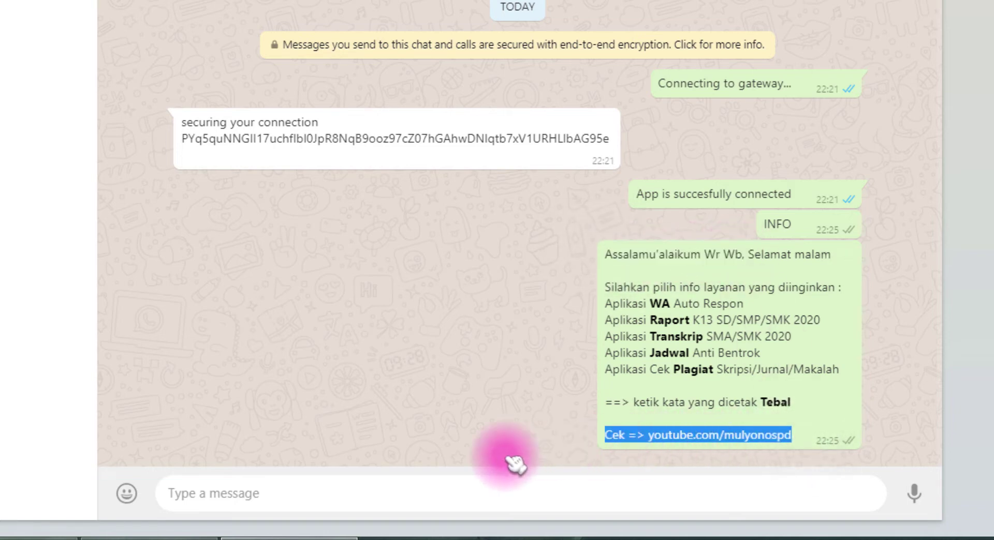
Step: In Excel To WhatsApp, shorten the HEADER reply to "Assalamu'alaikum, <Salam>" and save it
click(145, 539)
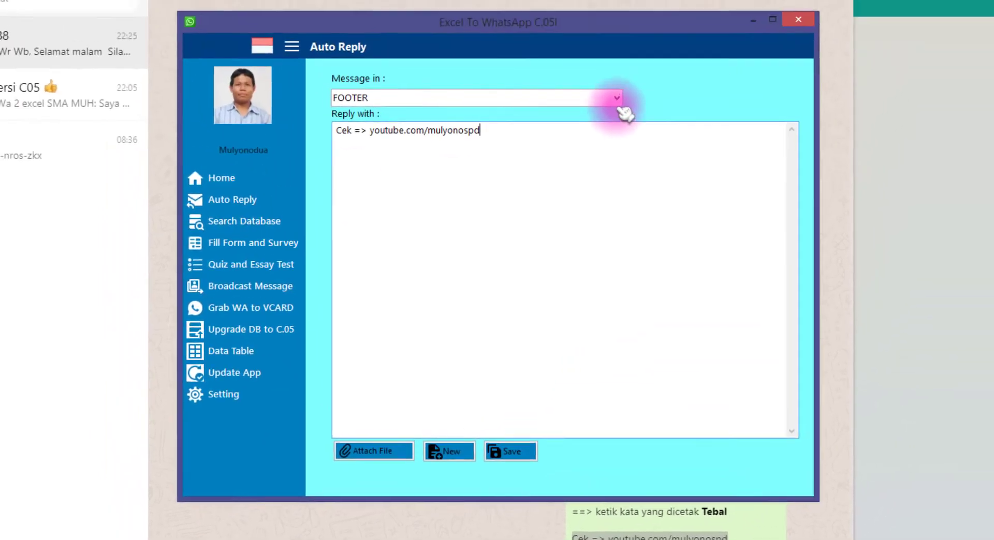
click(611, 121)
click(611, 137)
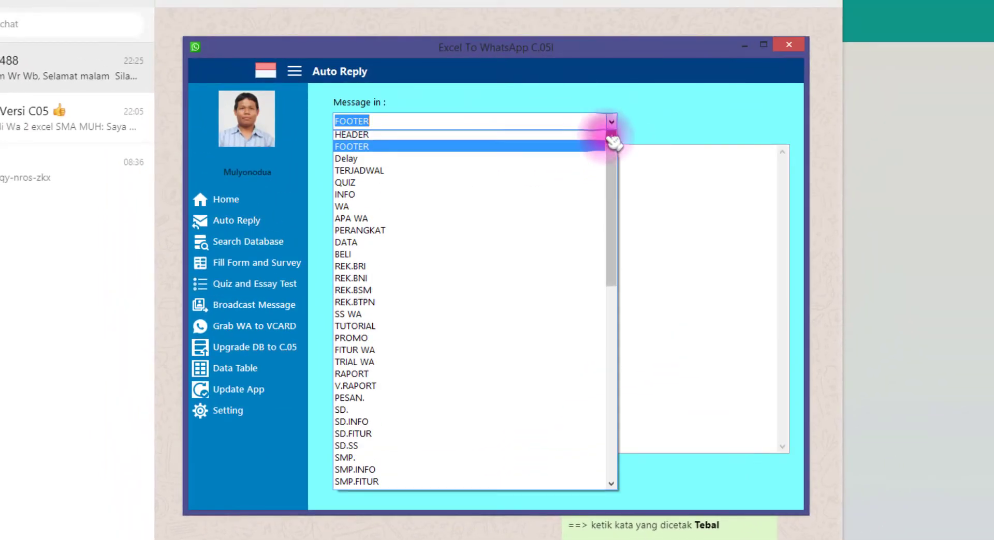
click(596, 136)
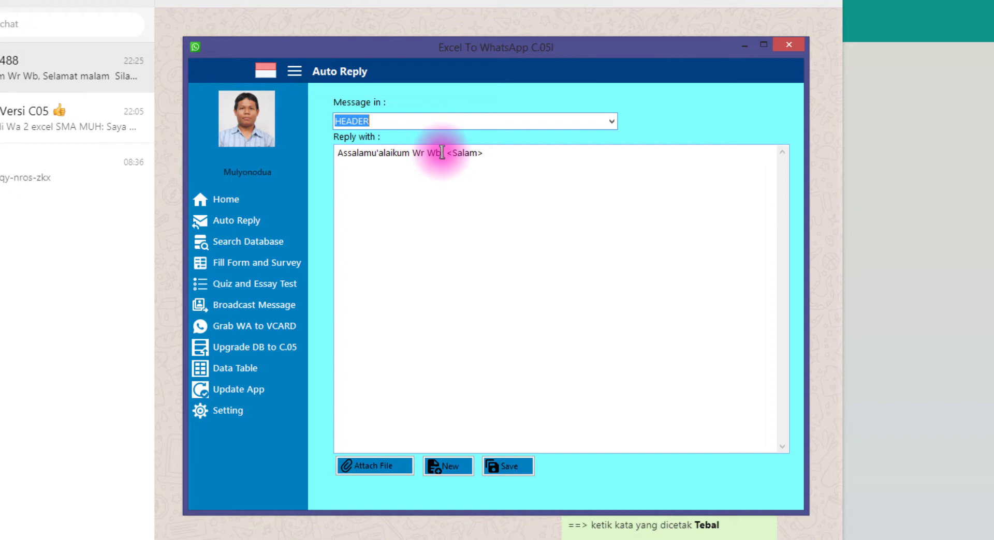
drag(442, 152, 337, 154)
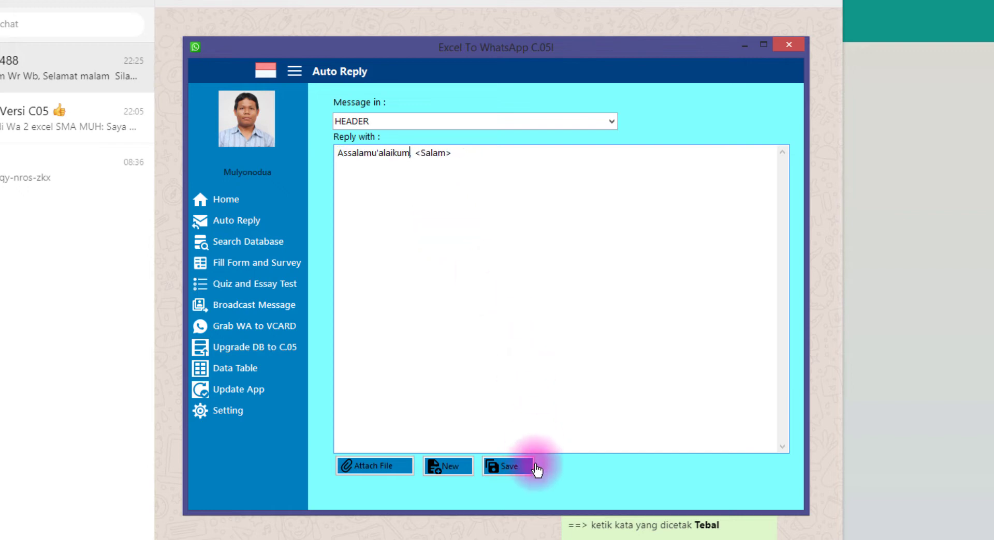
click(509, 467)
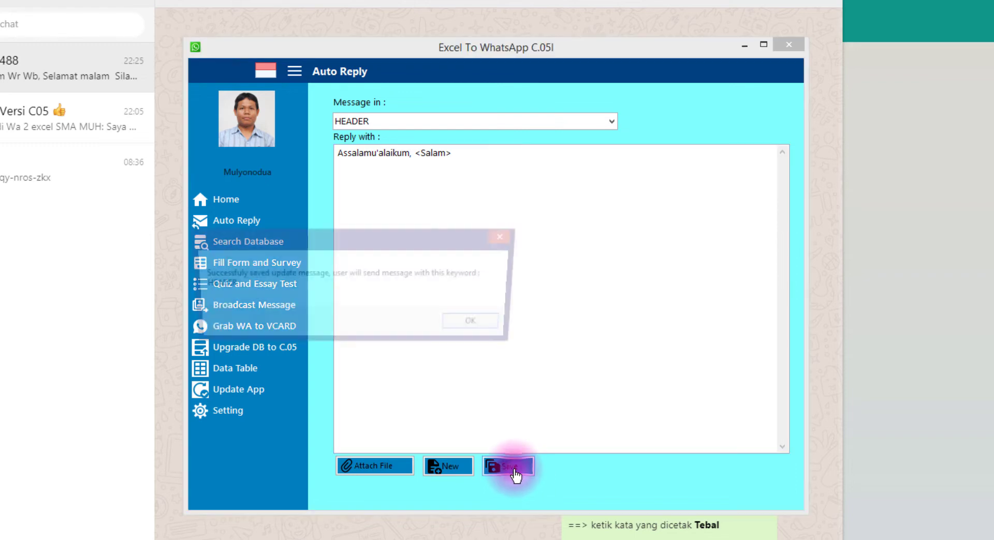
click(479, 326)
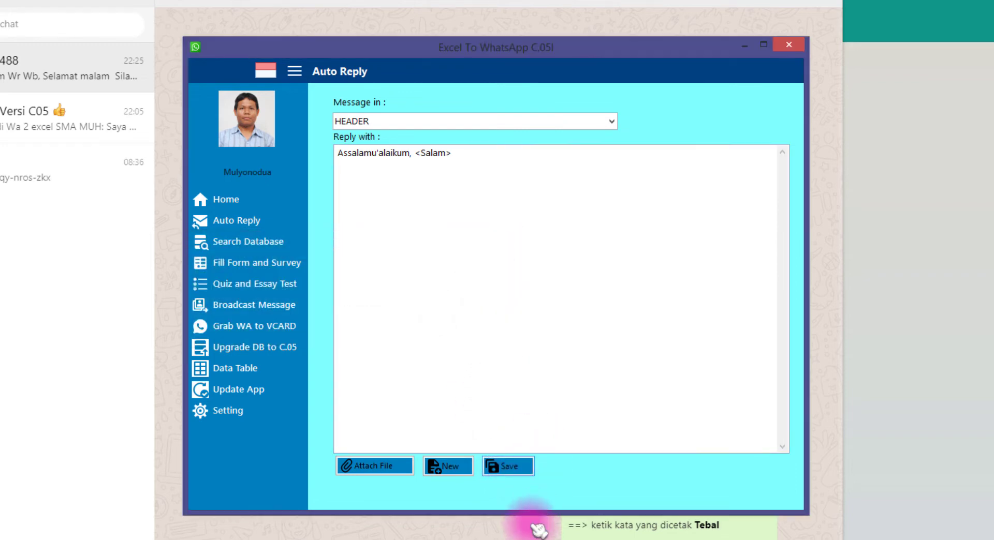
Step: Send INFO again in the WhatsApp Web chat and compare the new reply's header and footer with the previous reply
click(564, 526)
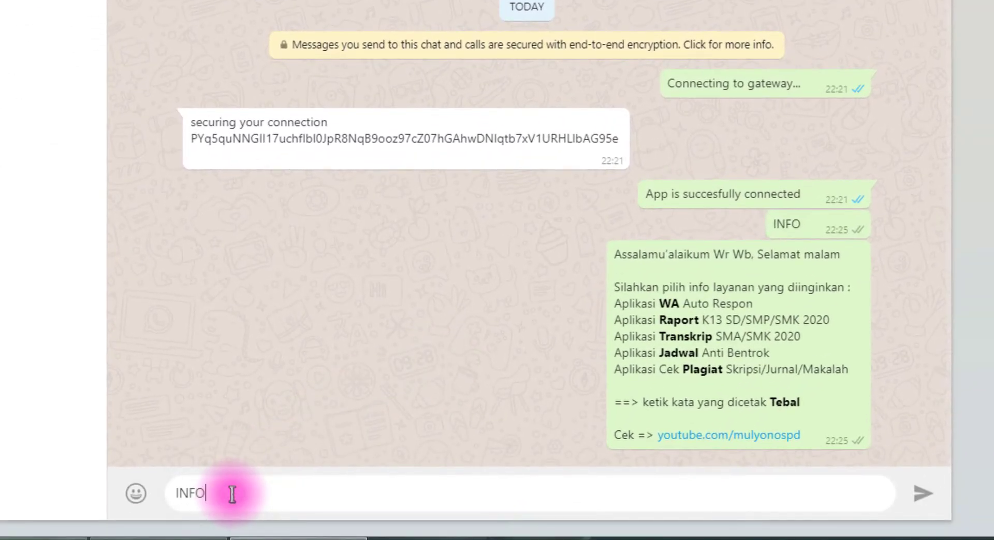
text(INFO)
key(Return)
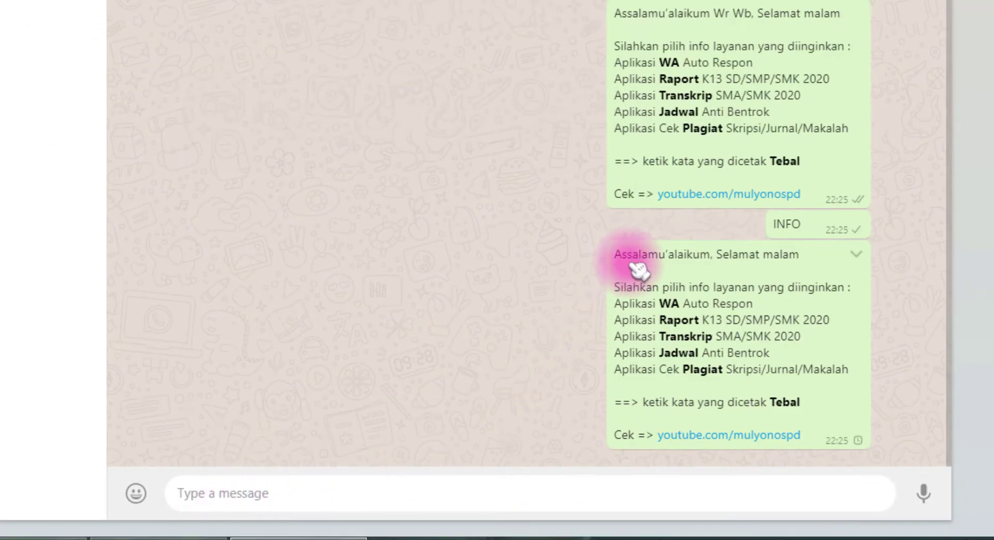
drag(615, 255, 713, 257)
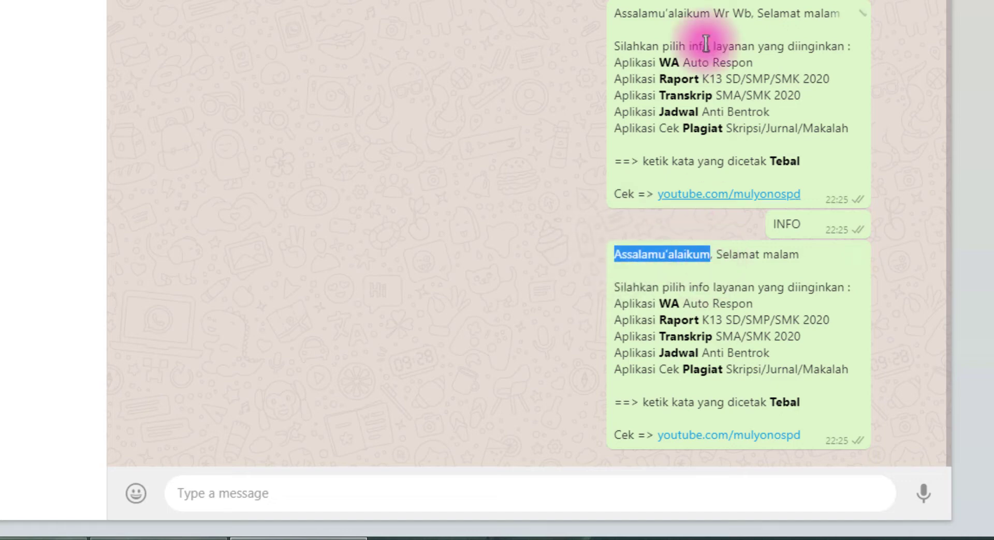
drag(714, 14, 754, 14)
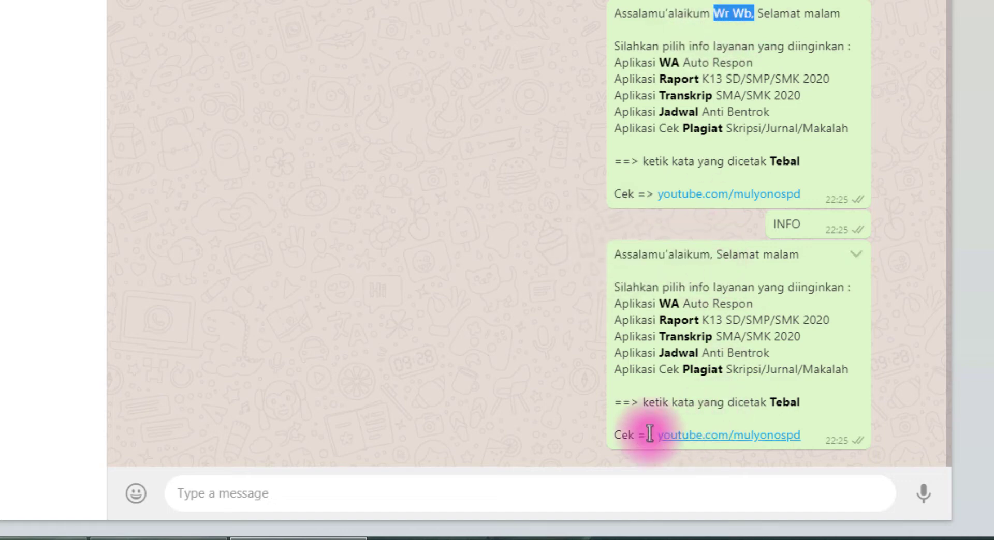
drag(621, 435, 831, 440)
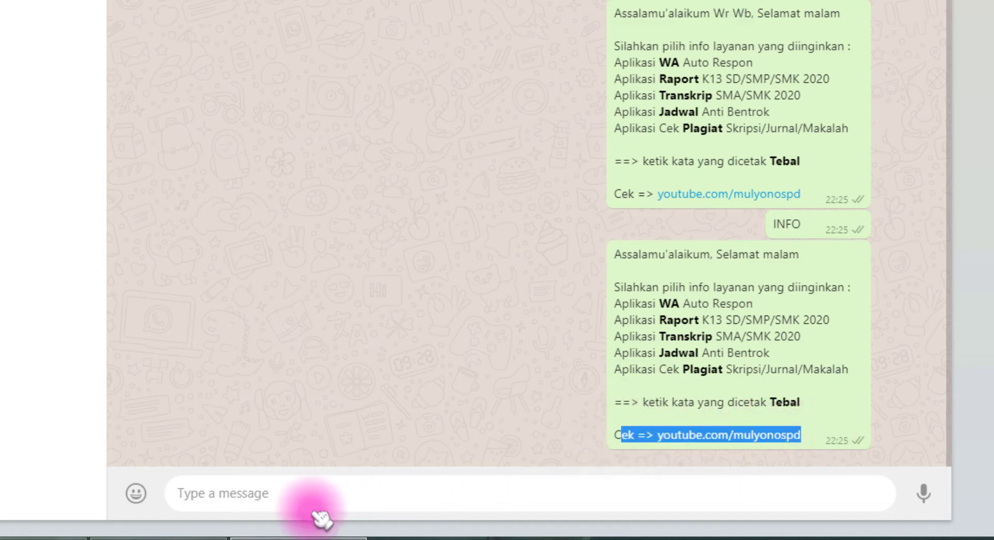
Step: In Excel To WhatsApp, reword the FOOTER reply to put "Silahkan Cek chanel saya =>" before the YouTube link, and save it
click(189, 538)
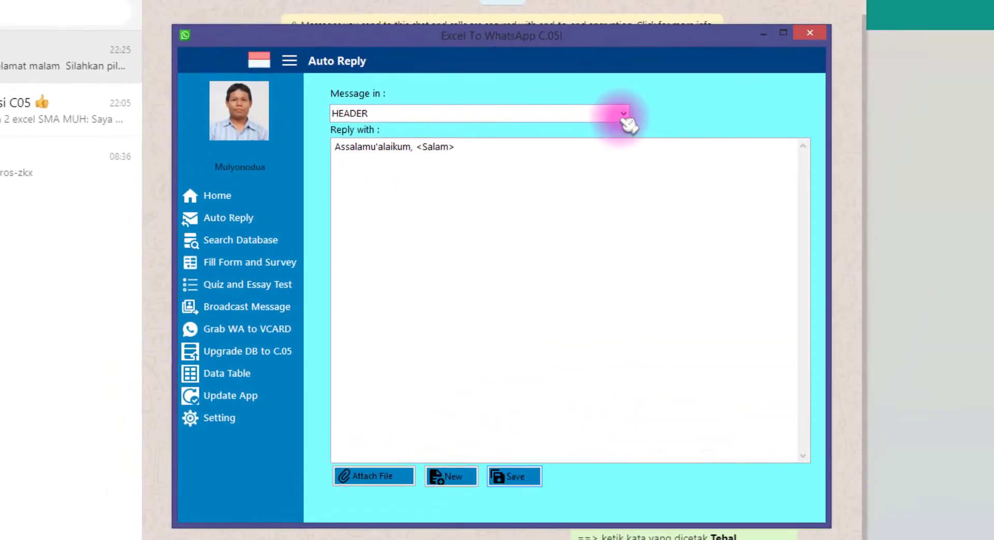
click(636, 49)
click(593, 81)
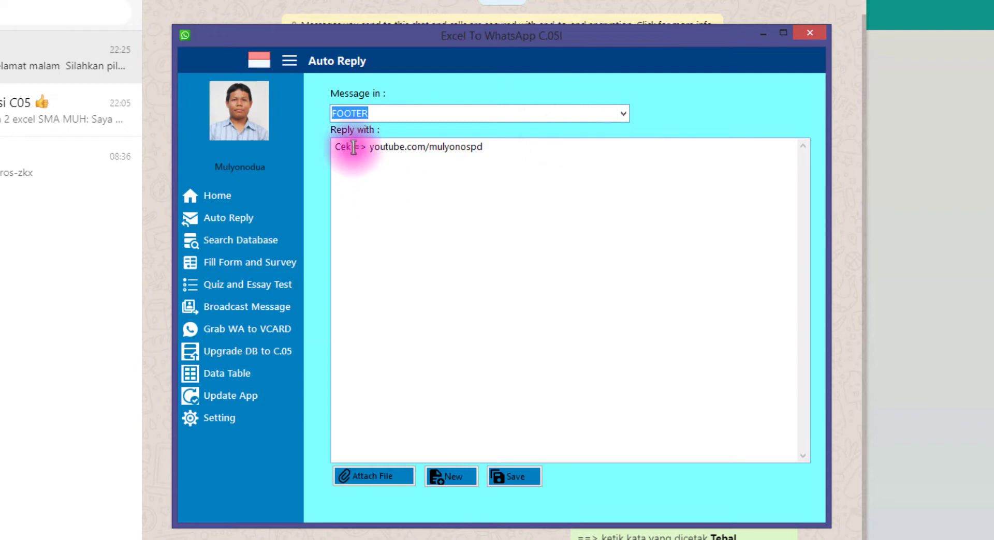
click(363, 166)
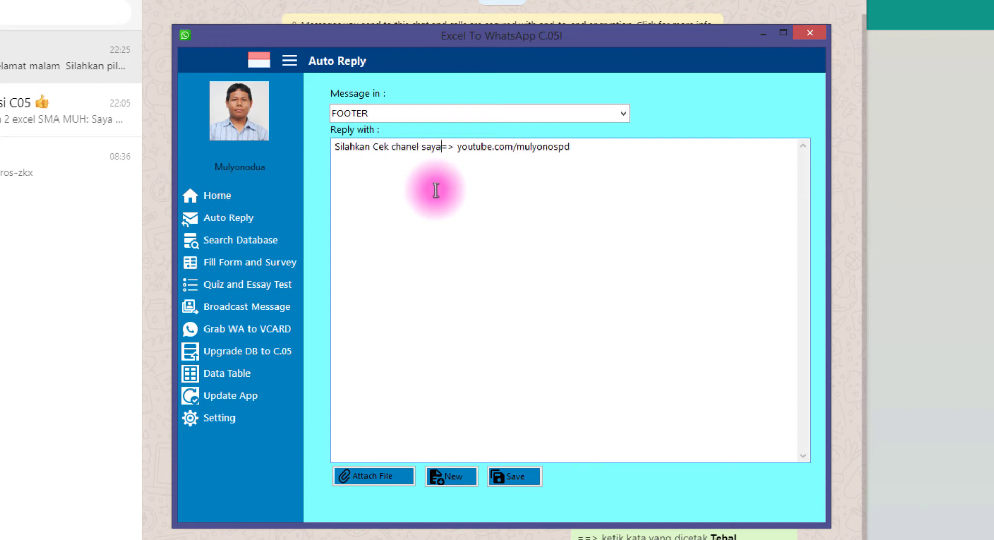
click(515, 477)
click(485, 327)
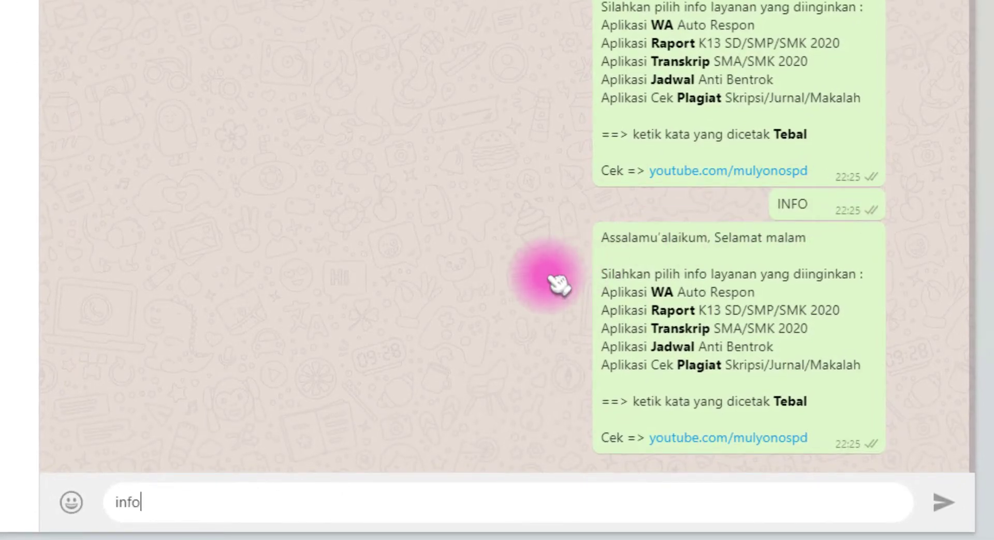
Step: Send info in the WhatsApp Web chat and check the reply's reworded footer and its greeting line
key(Return)
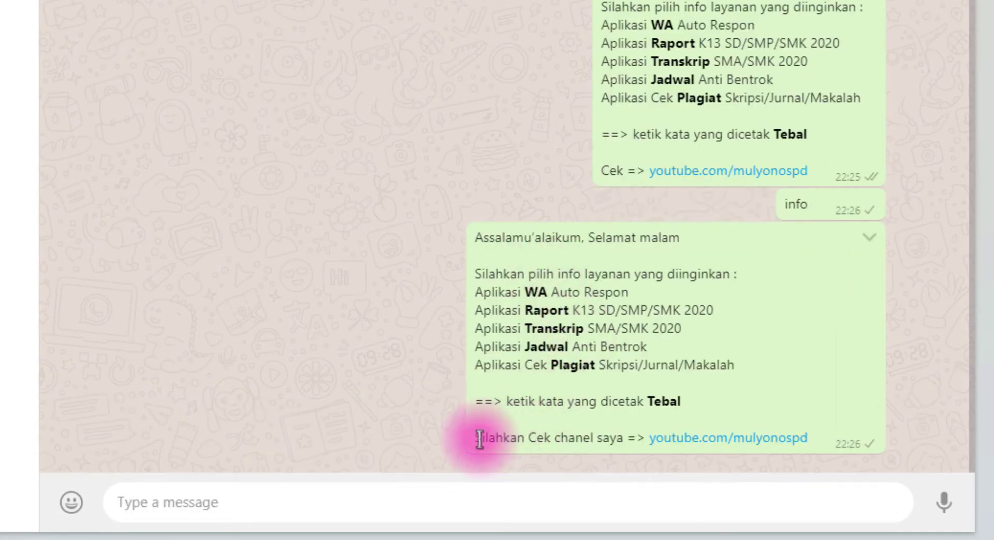
drag(477, 439, 638, 443)
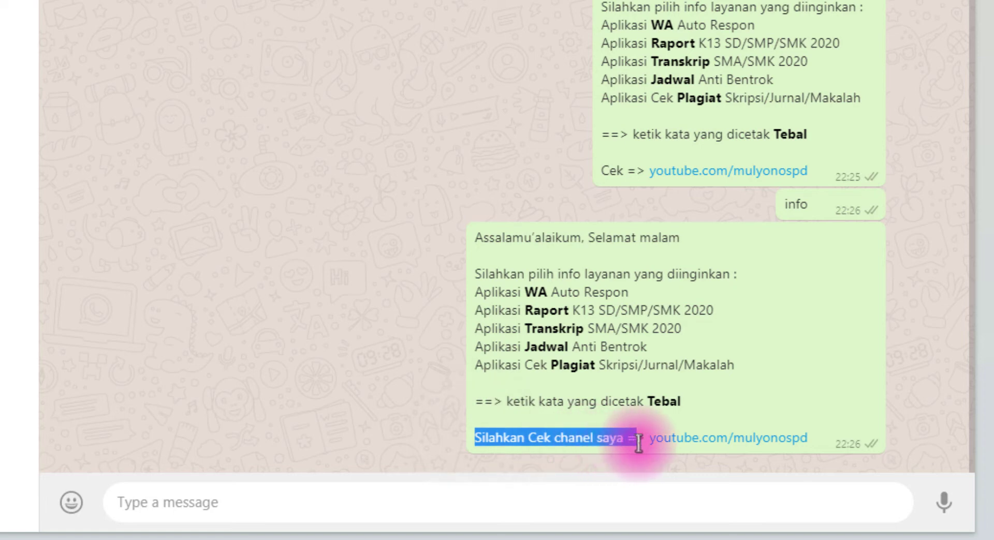
drag(475, 238, 586, 243)
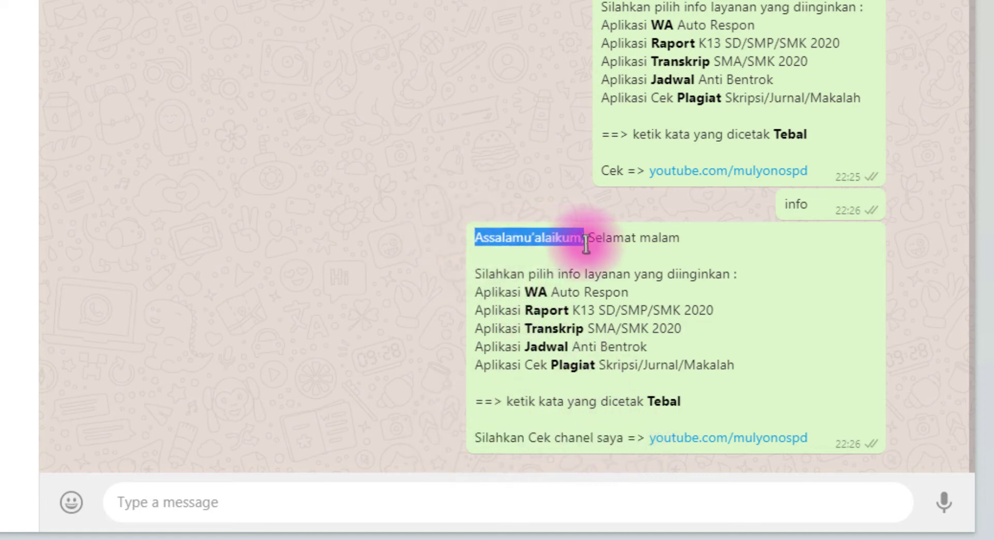
drag(474, 439, 639, 440)
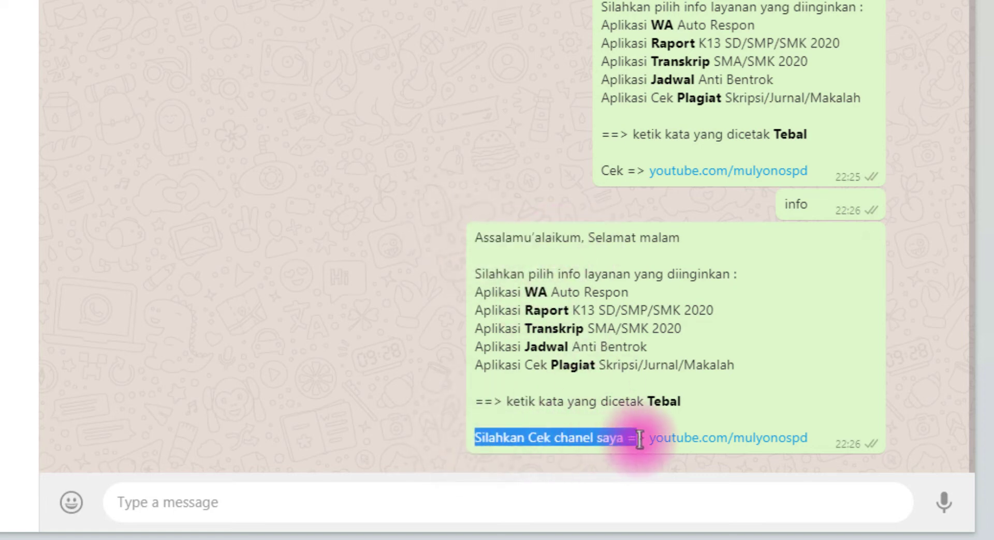
Step: Switch to the Notepad notes and review the Kata Salam time ranges for selamat pagi, siang and malam
click(189, 539)
click(614, 200)
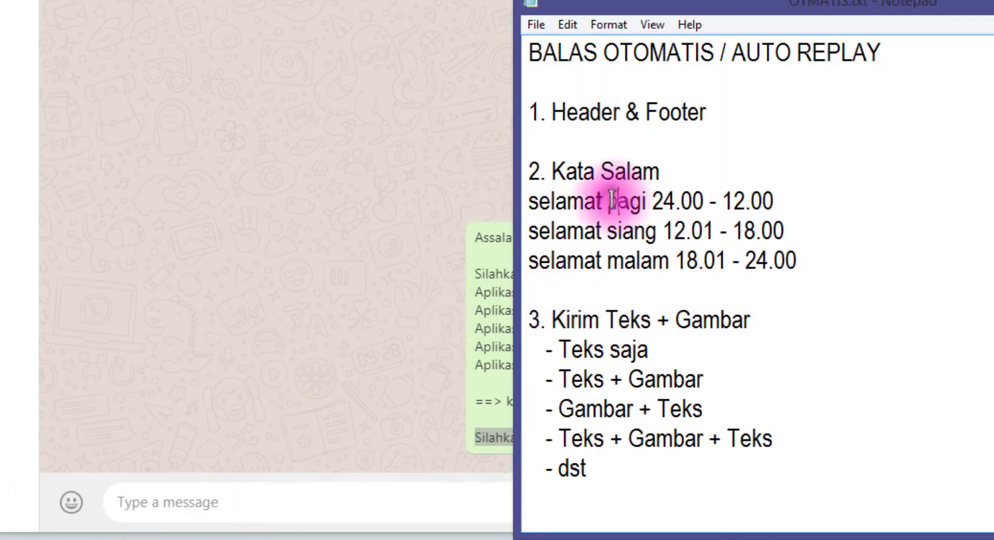
drag(555, 173, 672, 173)
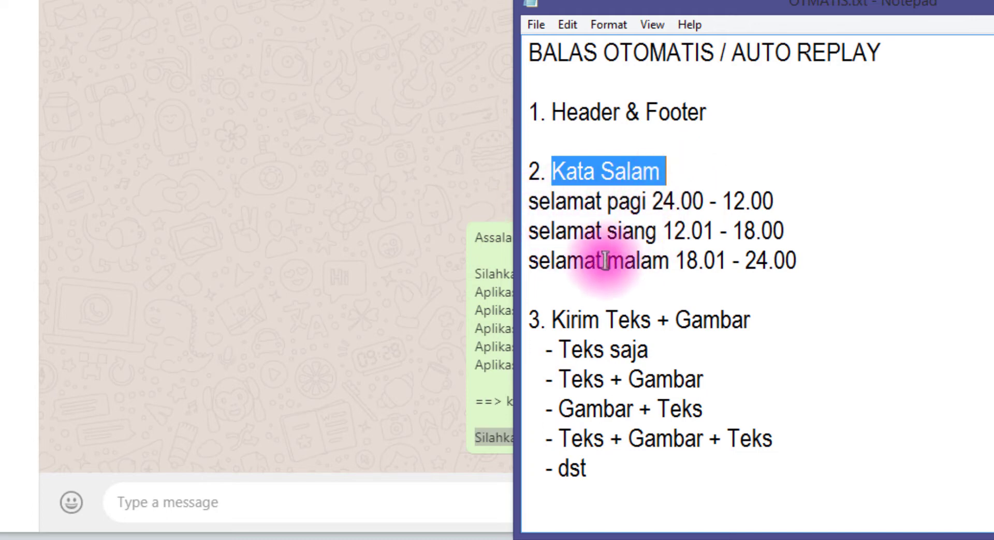
drag(550, 261, 641, 264)
drag(567, 203, 775, 201)
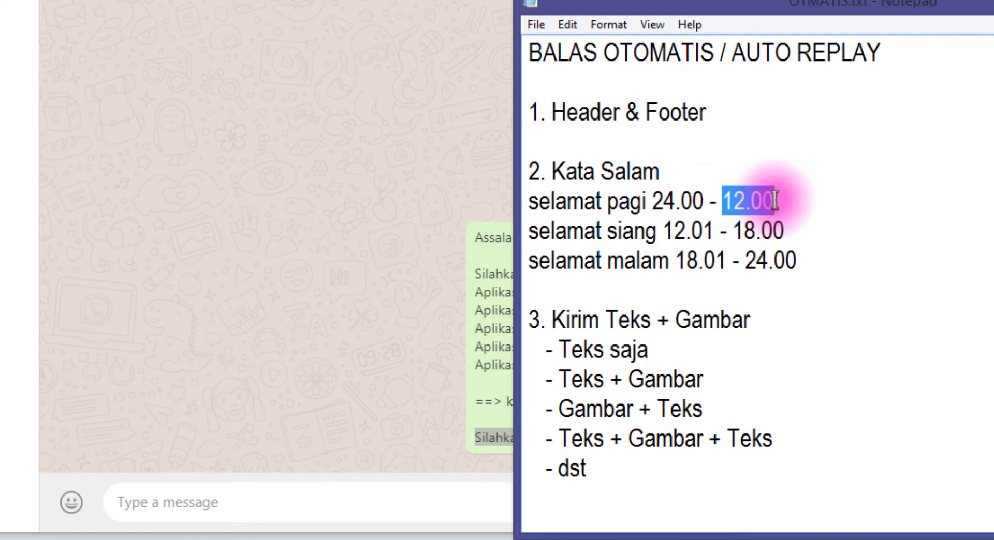
drag(550, 201, 773, 231)
click(664, 230)
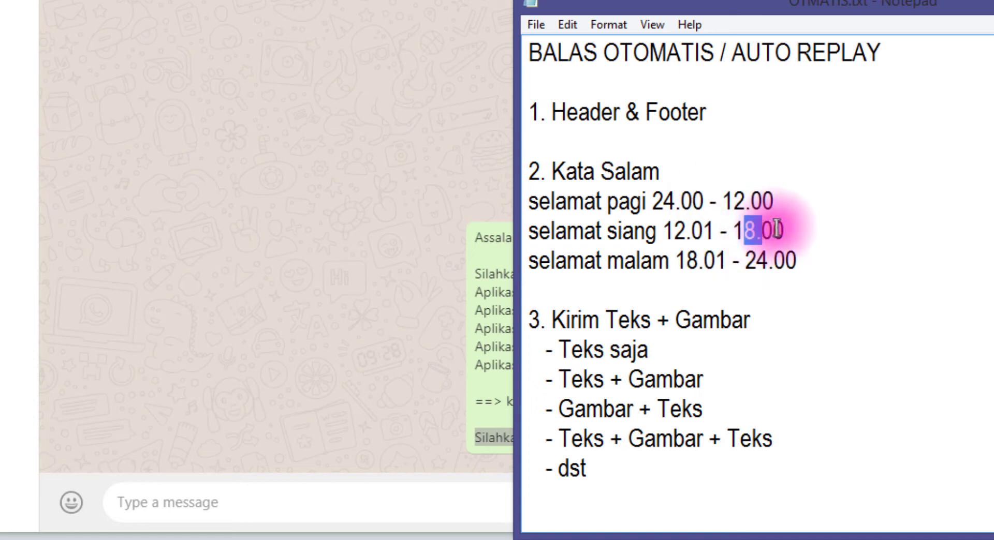
click(773, 231)
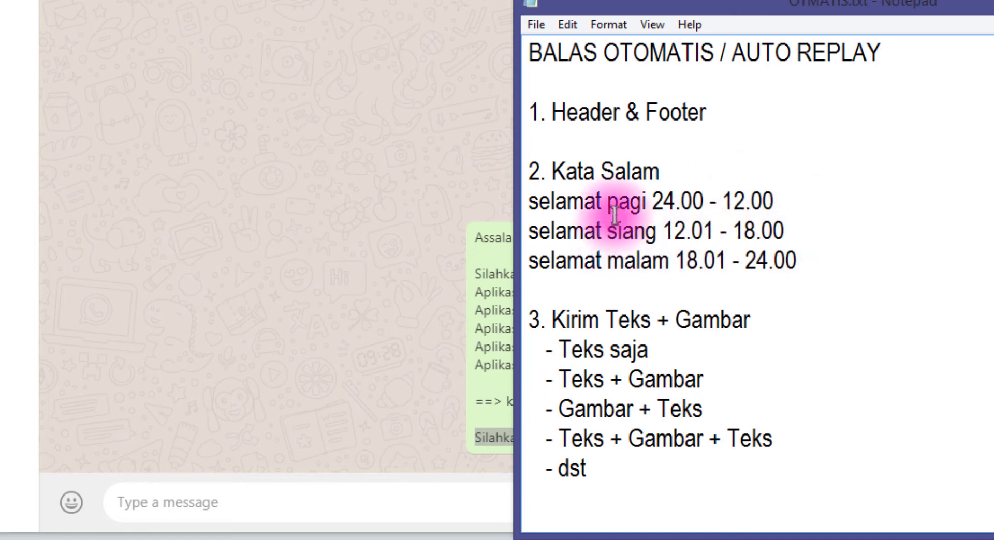
double_click(624, 202)
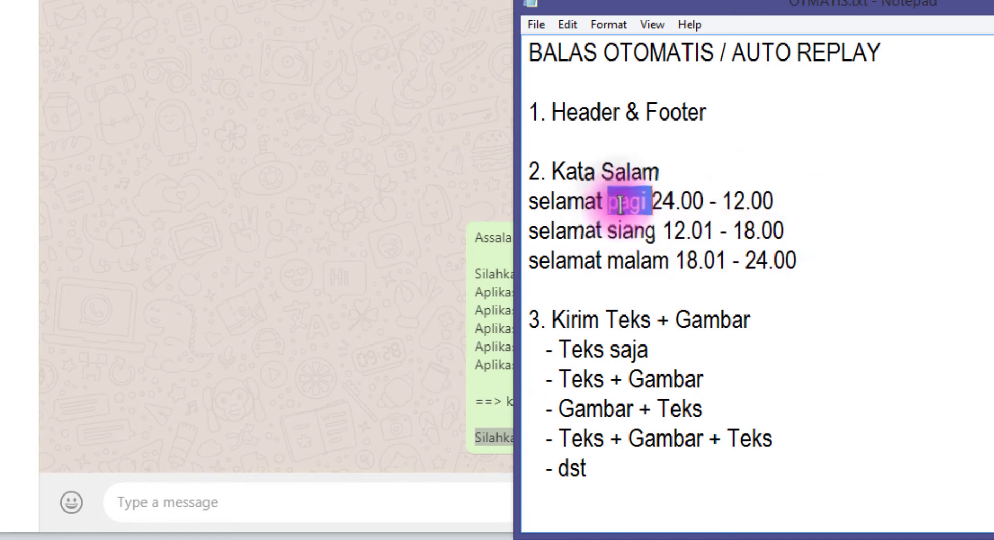
double_click(629, 230)
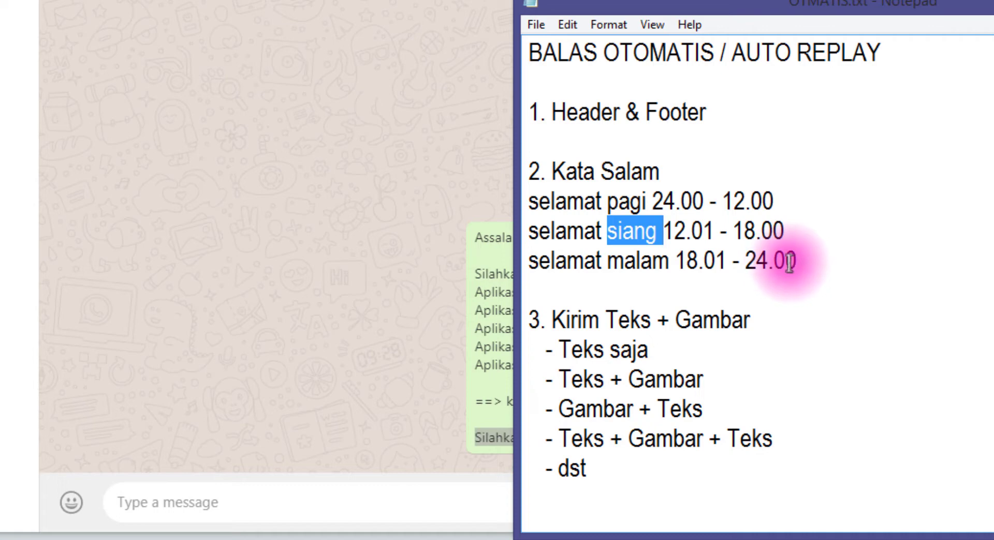
drag(528, 261, 665, 270)
Step: Return to the WhatsApp Web chat and compare the latest reply's greeting with the computer's clock
click(443, 169)
click(993, 539)
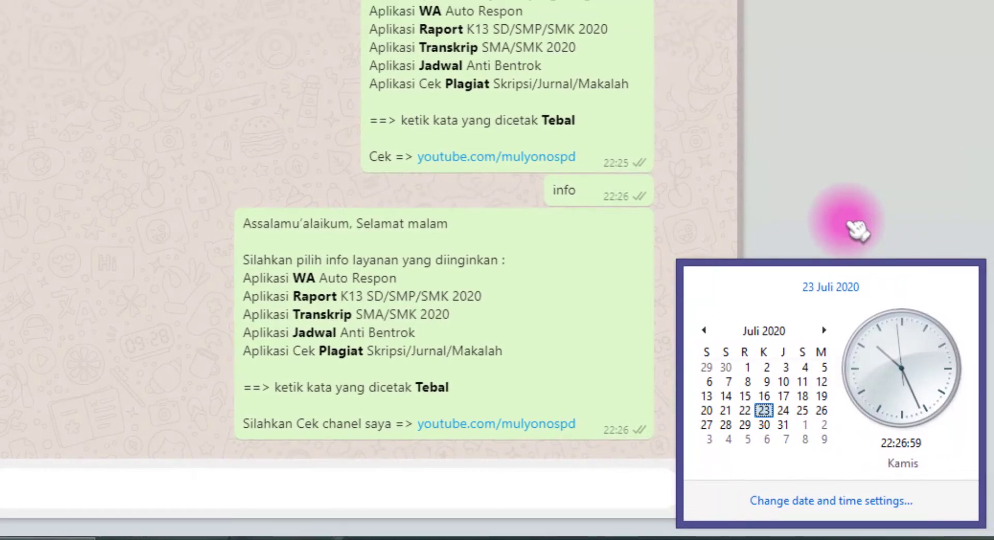
click(600, 246)
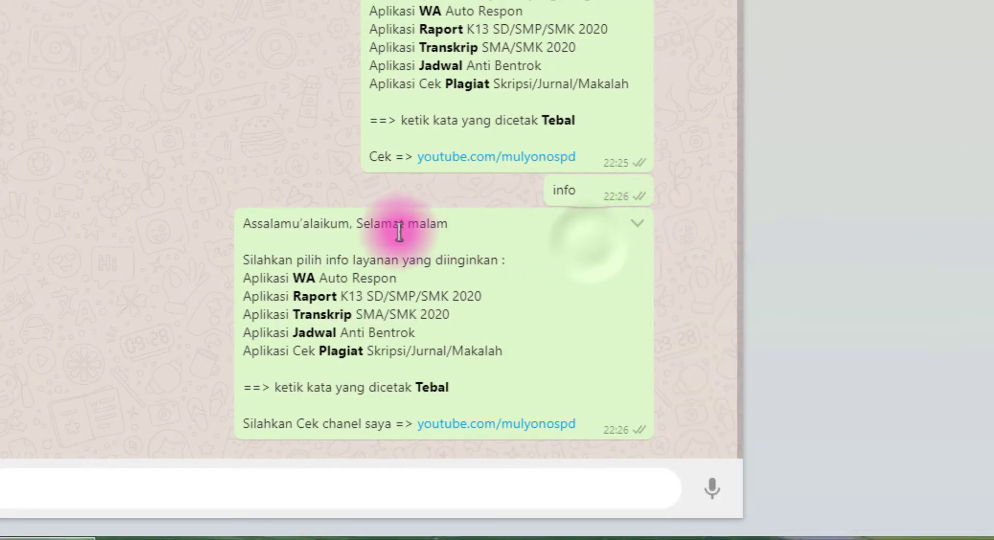
drag(357, 224, 452, 234)
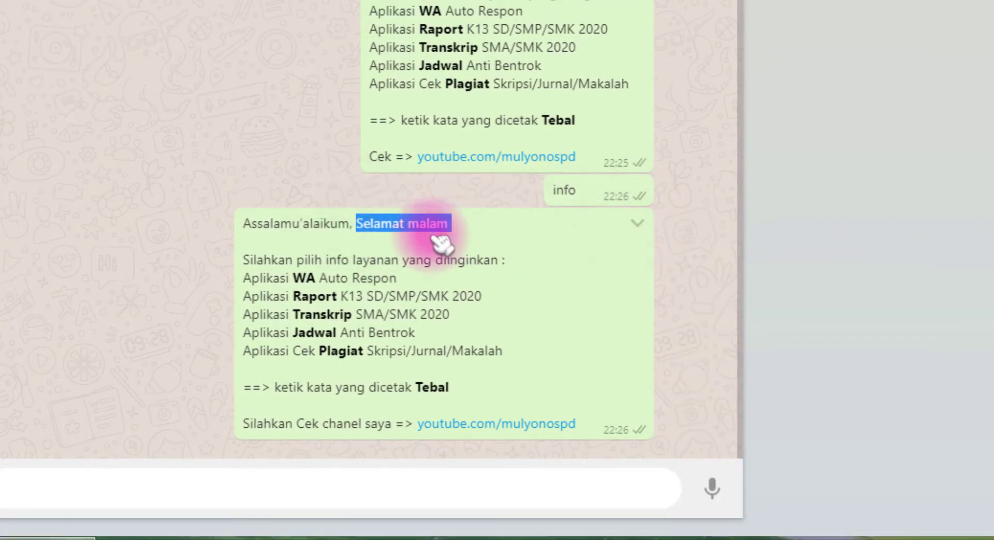
click(382, 230)
drag(357, 225, 452, 234)
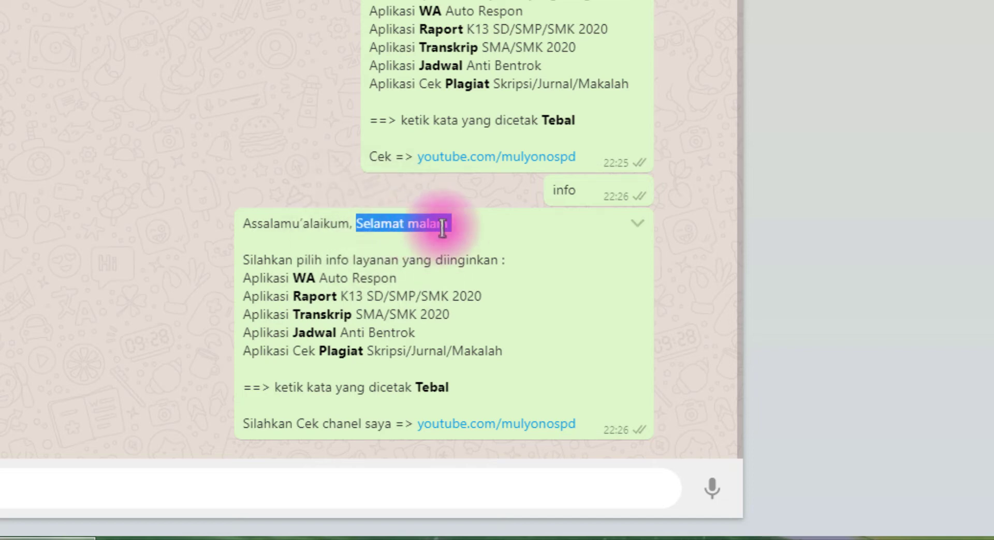
Step: In Excel To WhatsApp, load the HEADER auto-reply and examine its <Salam> tag
click(21, 539)
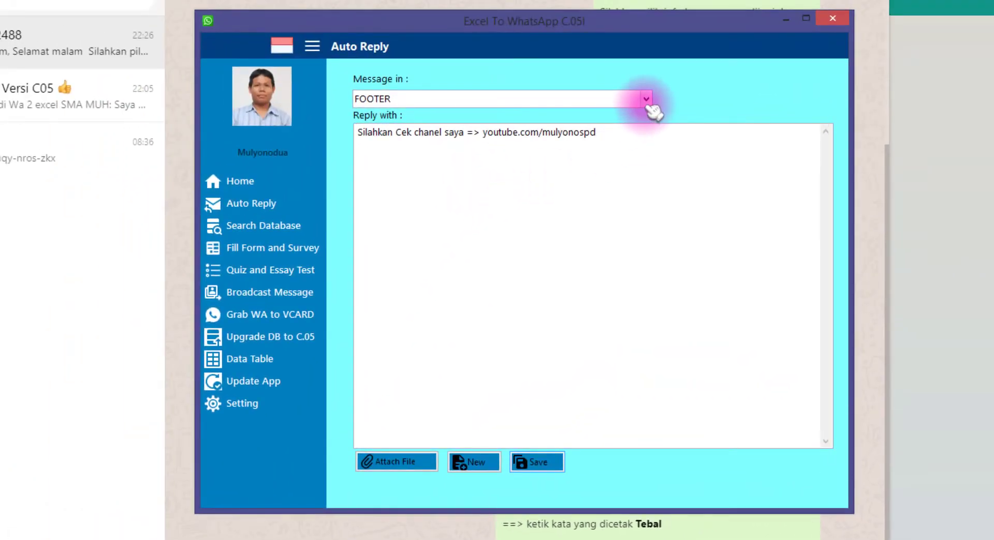
click(576, 15)
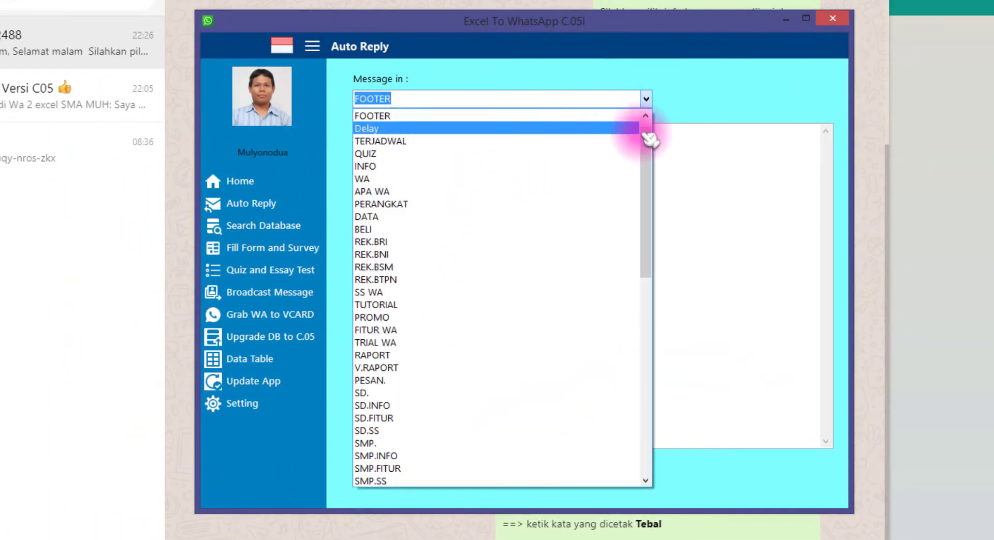
scroll(594, 128, up, 1)
click(583, 117)
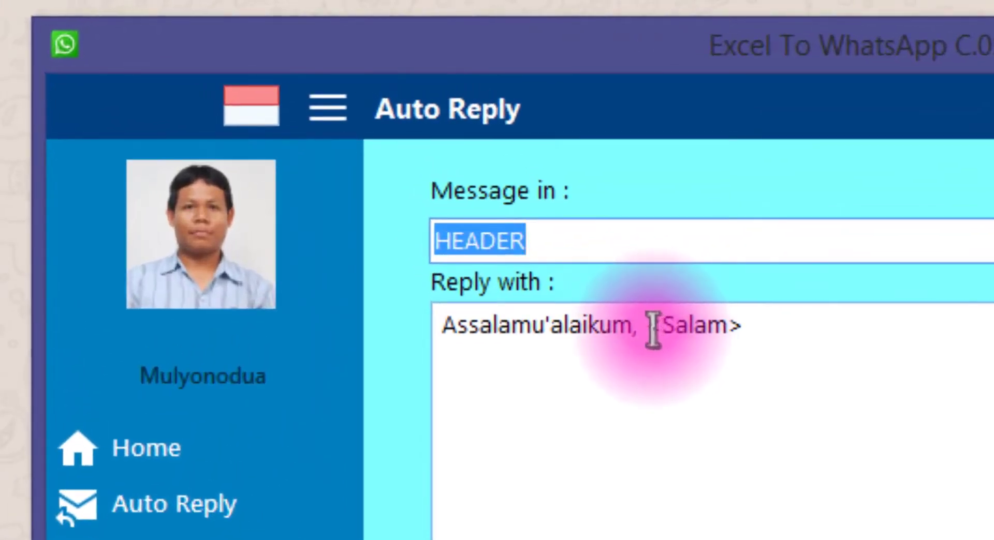
drag(440, 133, 506, 137)
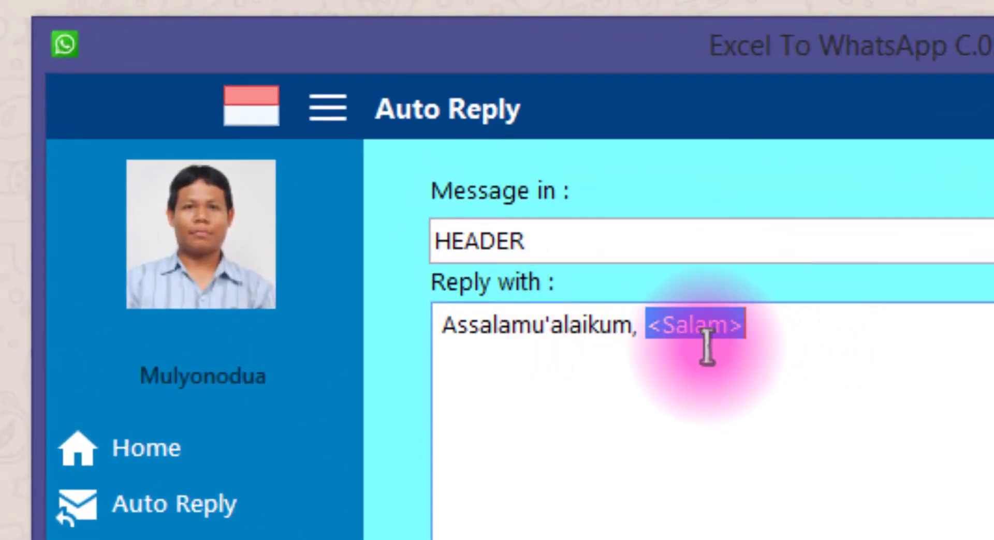
click(649, 330)
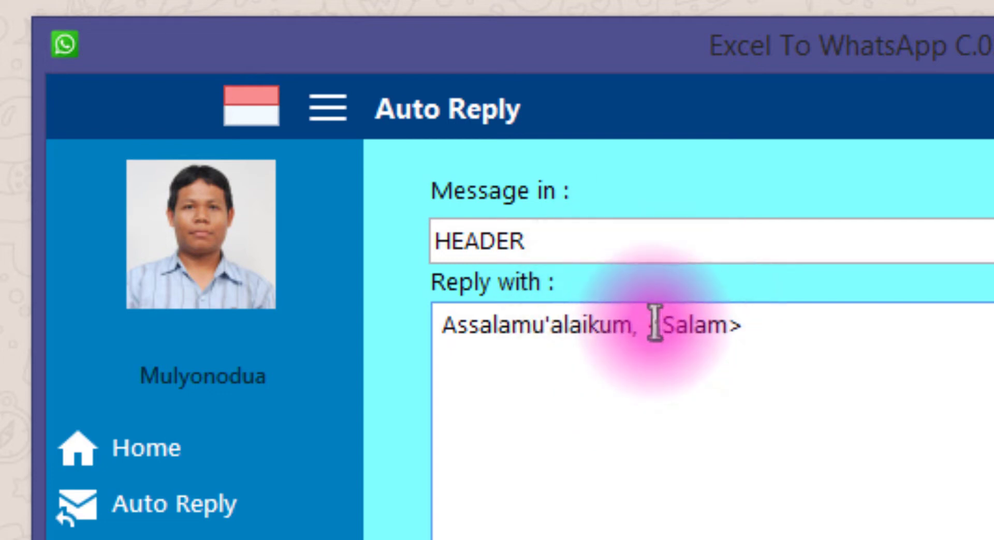
Step: Remove the angle brackets around Salam so the HEADER reply reads "Assalamu'alaikum, Salam", and save it
drag(654, 325, 781, 329)
click(784, 328)
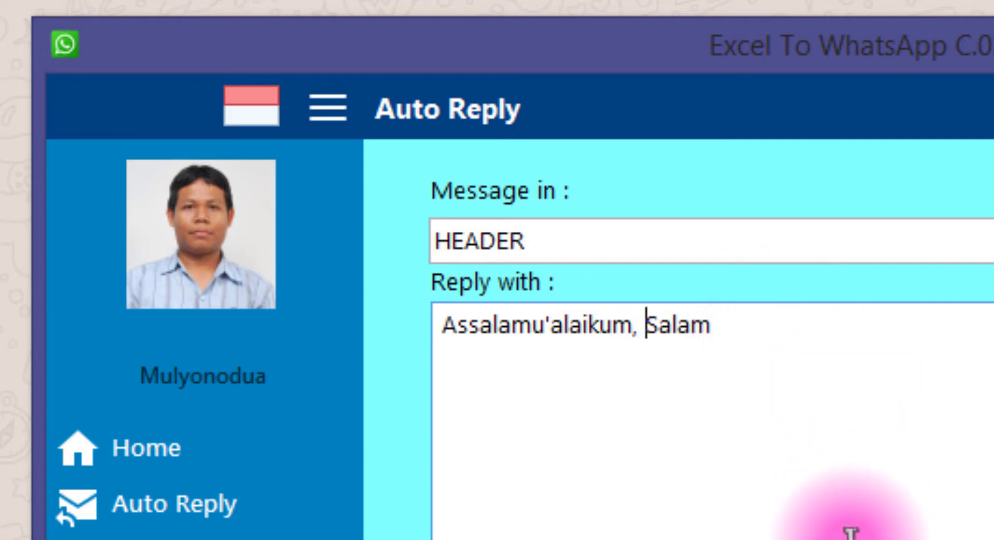
click(823, 538)
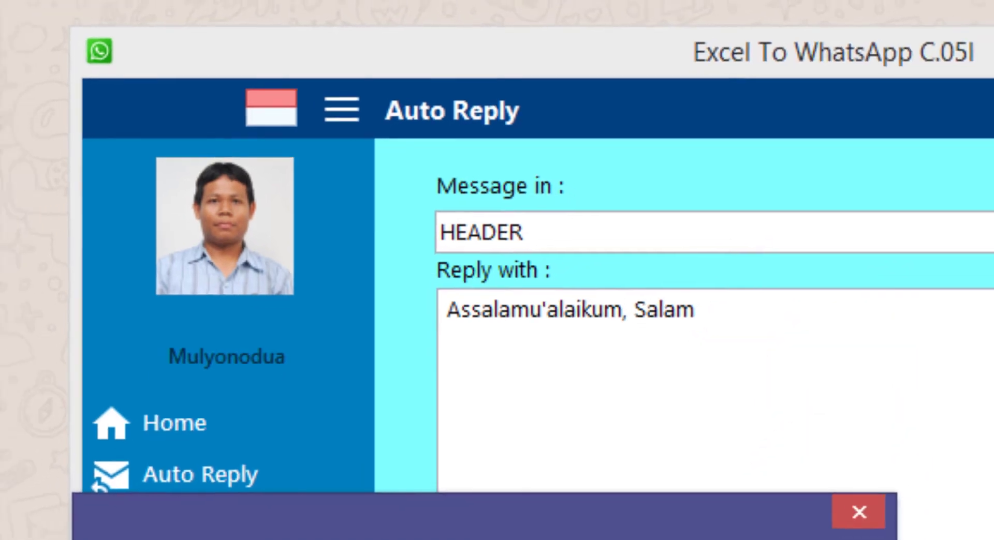
click(594, 366)
Step: Send info in the WhatsApp Web chat and check the greeting word in the new reply's header
click(468, 538)
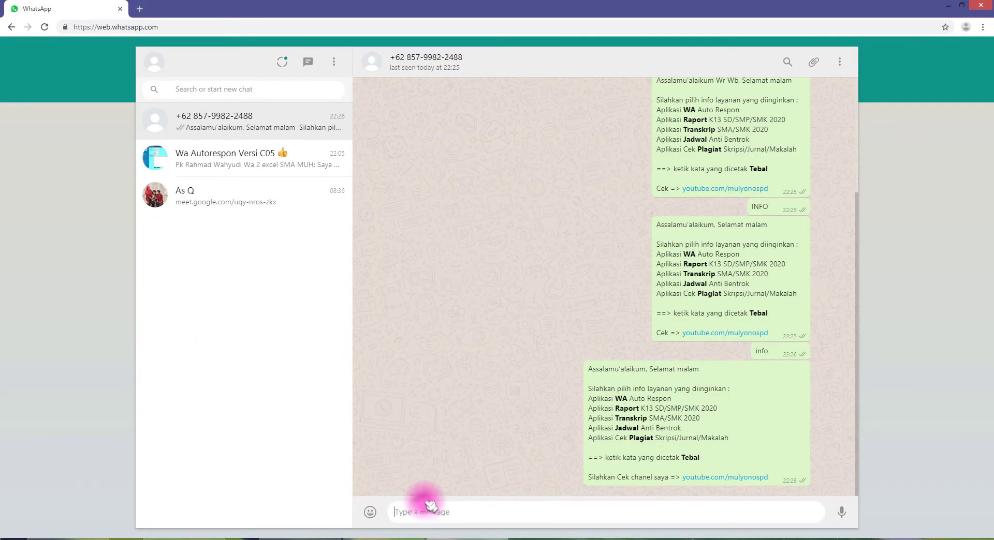
key(Return)
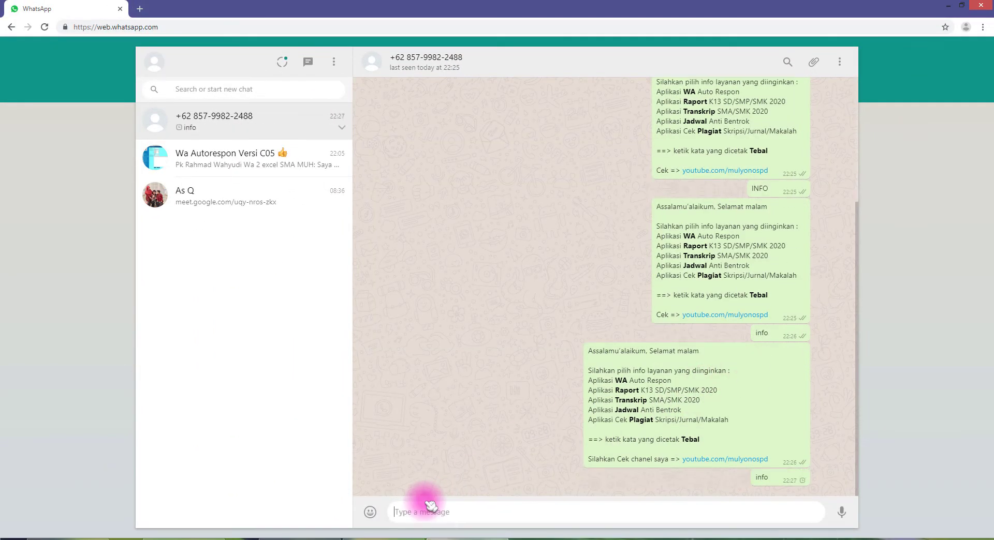
double_click(659, 367)
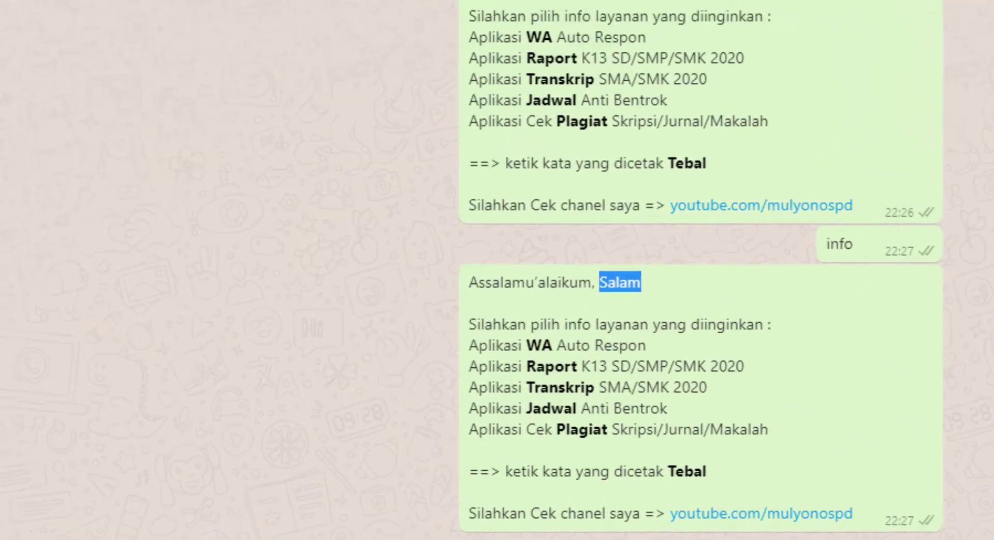
Step: In Excel To WhatsApp, restore the HEADER reply to "Assalamu'alaikum, <Salam>" and save it
click(184, 539)
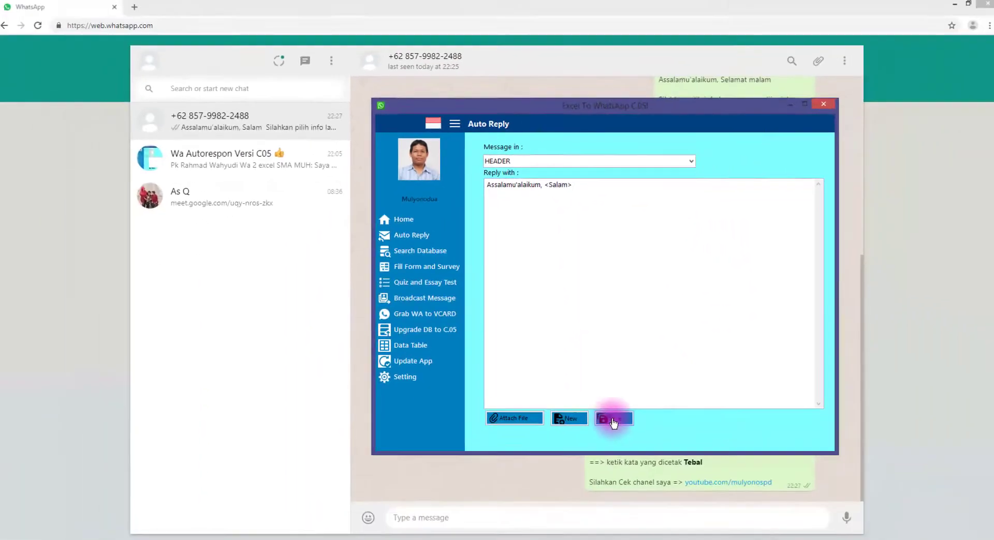
click(613, 423)
click(533, 472)
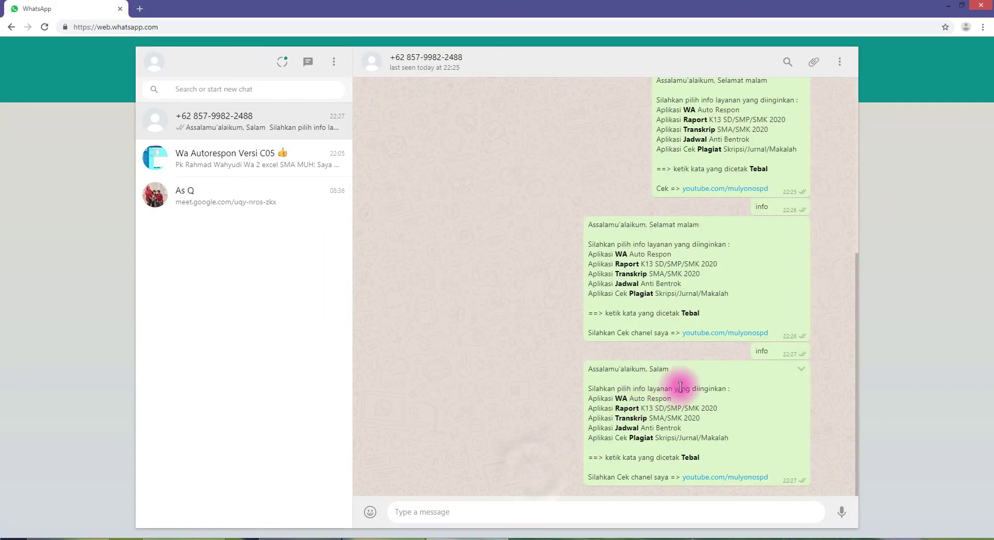
Step: Send info again in the WhatsApp Web chat and check the new reply's greeting against the computer's clock
click(408, 513)
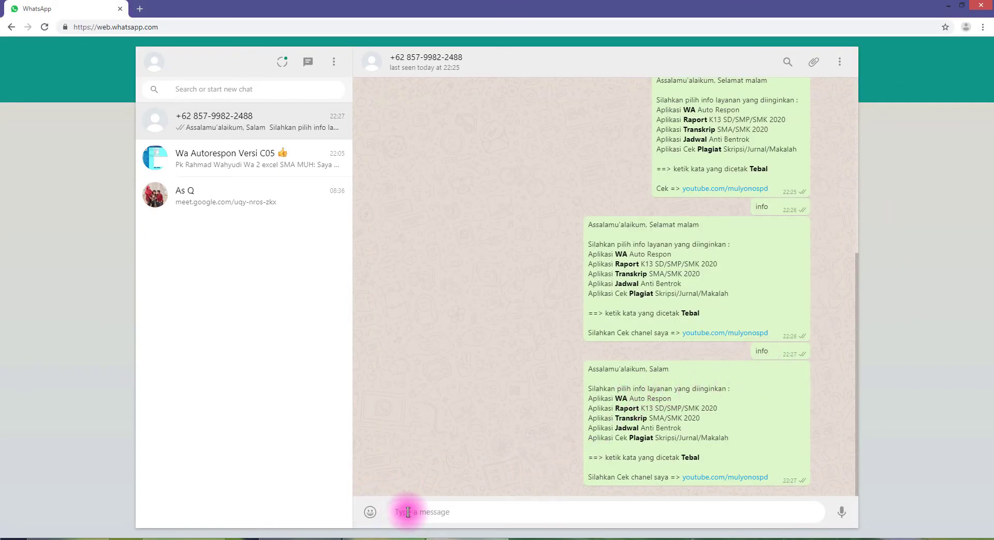
text(info)
key(Return)
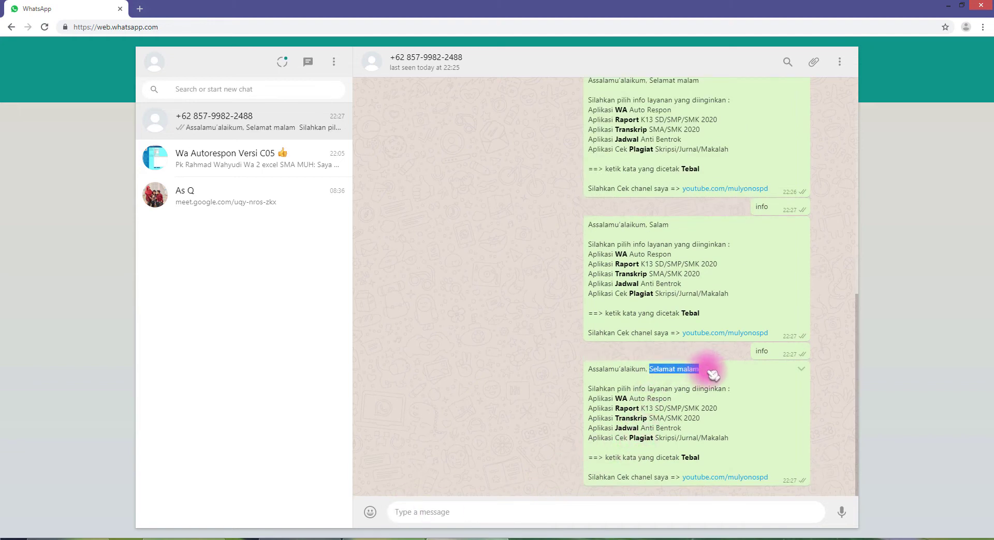
click(925, 520)
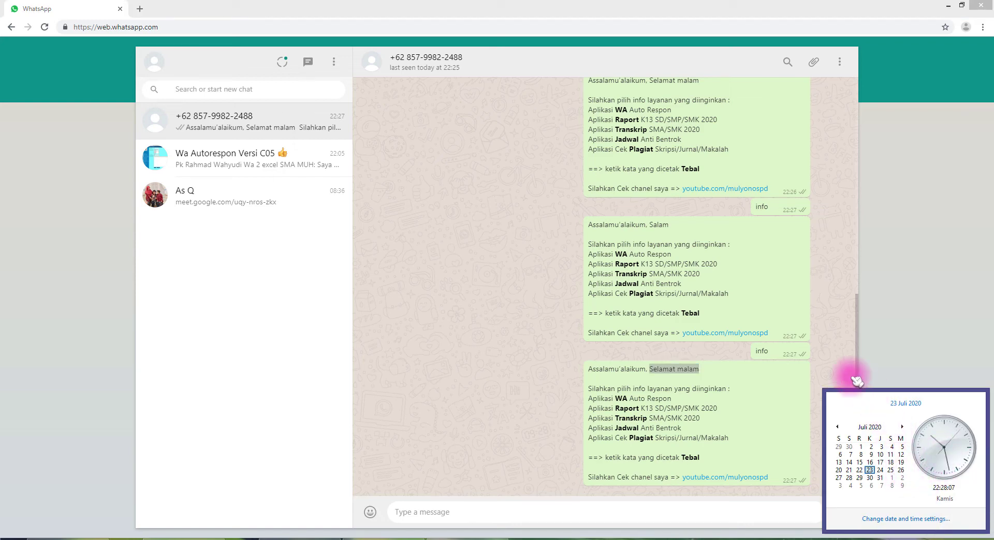
click(719, 369)
click(653, 371)
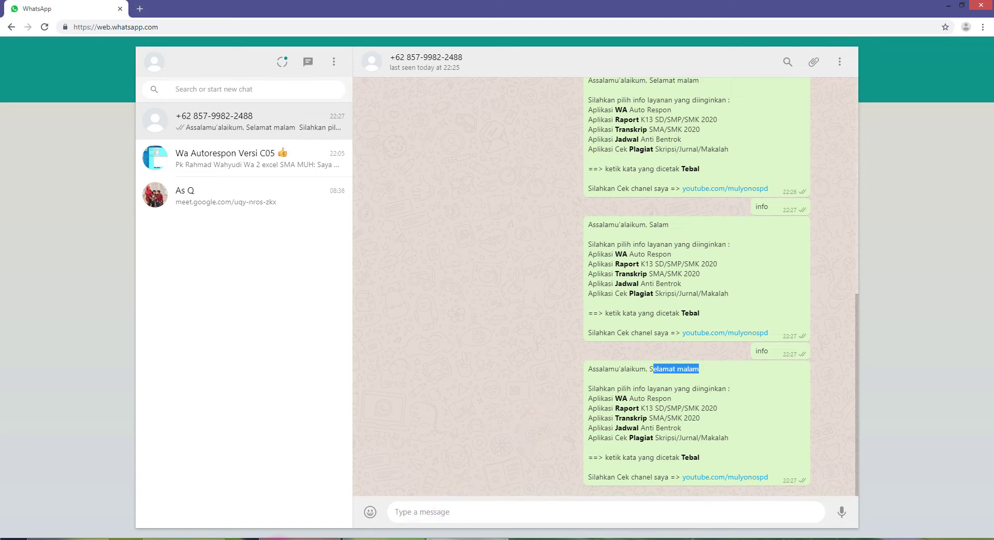
Step: In the Notepad notes, extend the third heading to "Kirim Teks + Gambar + File"
key(alt+Tab)
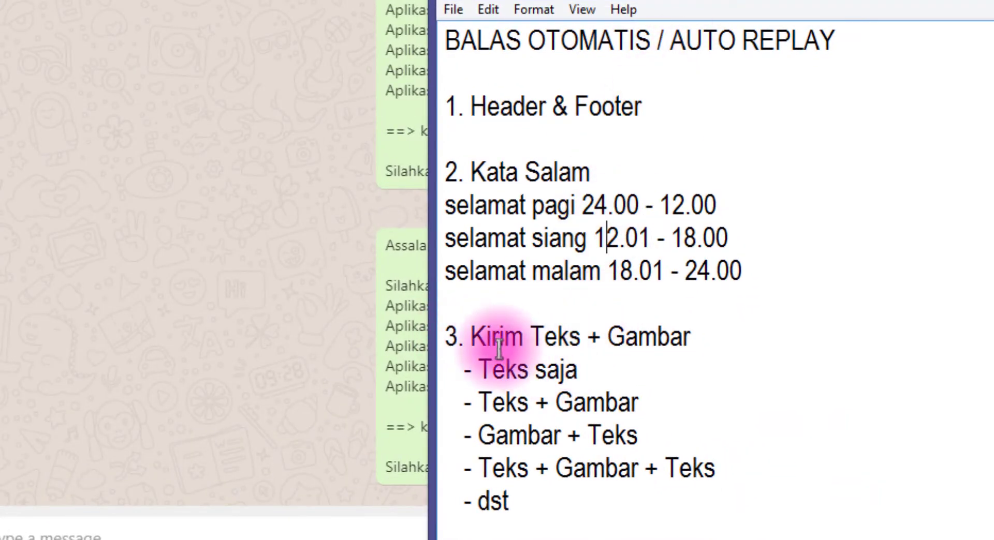
drag(463, 337, 702, 337)
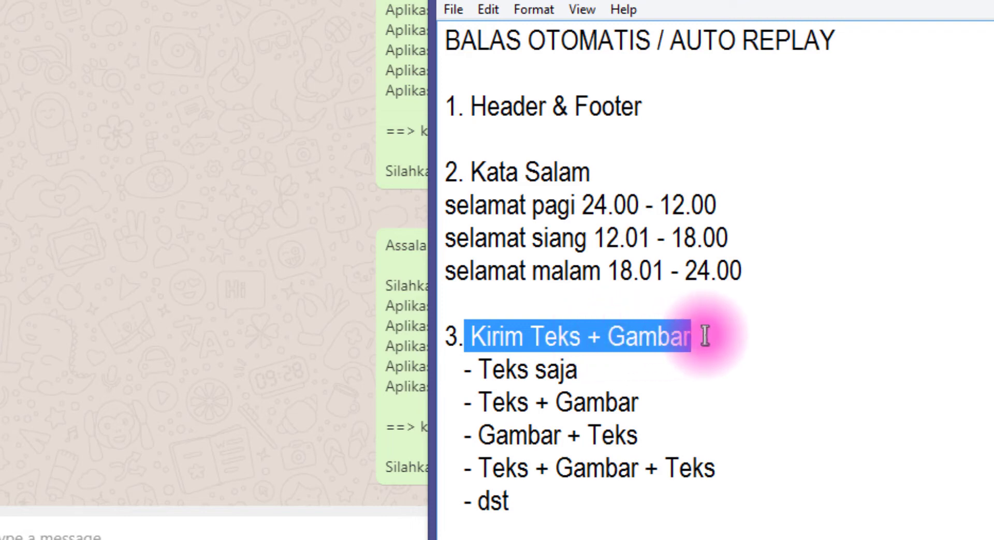
click(705, 336)
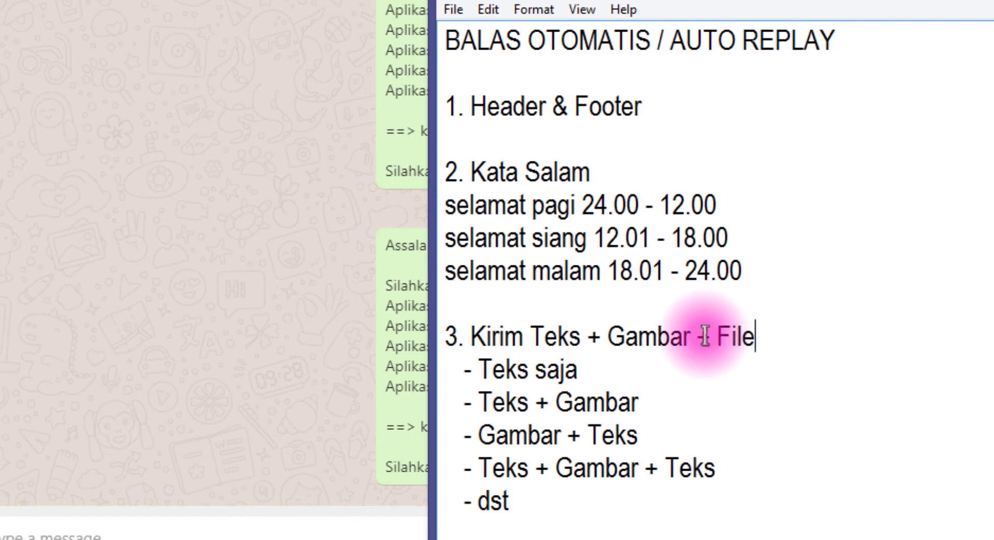
Step: Review the reply combinations listed under the third heading, from Teks saja to Gambar + Teks
click(624, 369)
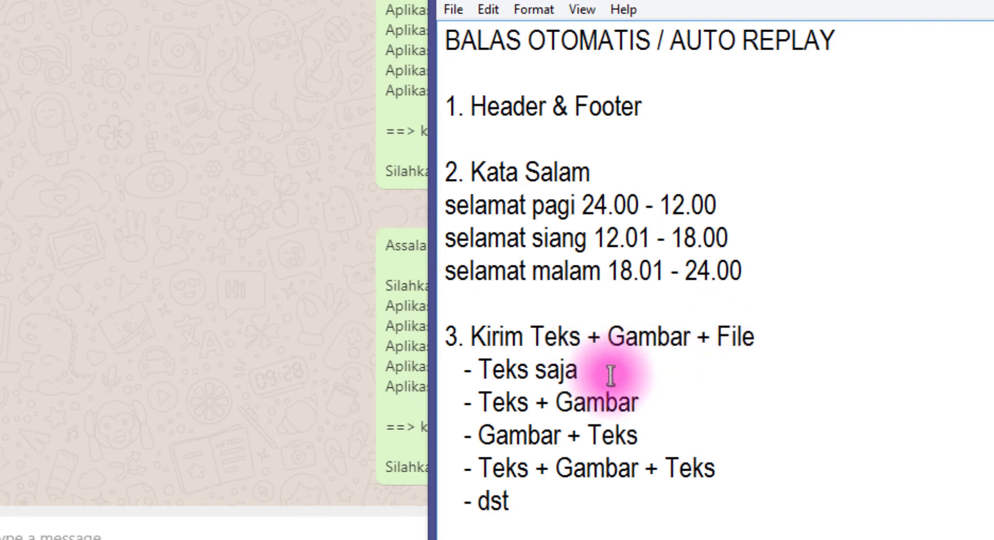
drag(477, 369, 594, 371)
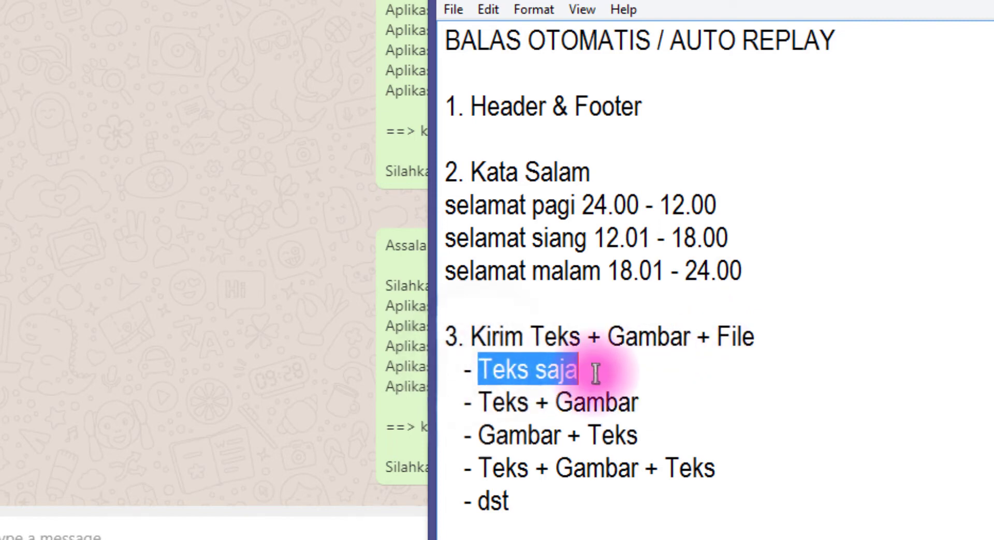
drag(478, 403, 659, 406)
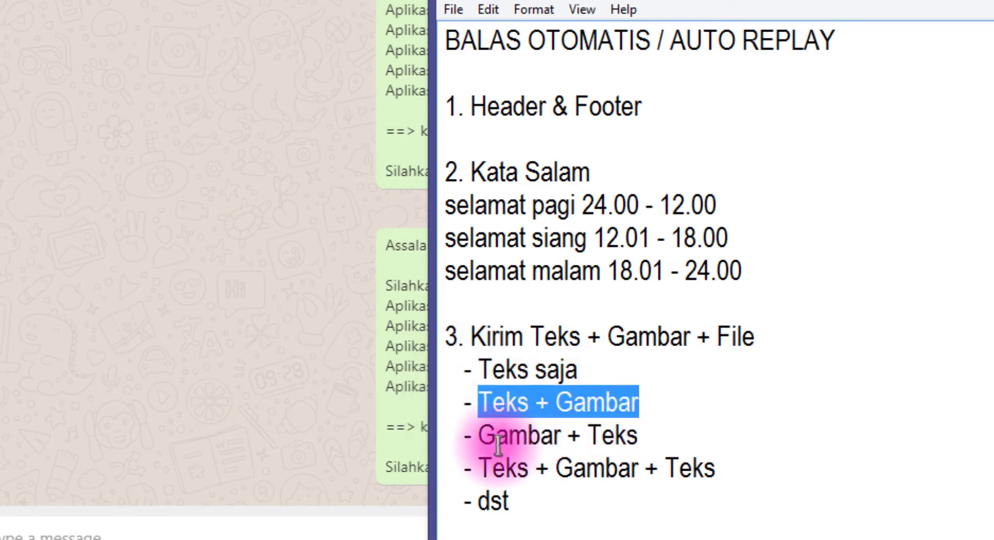
click(480, 435)
shift+click(644, 441)
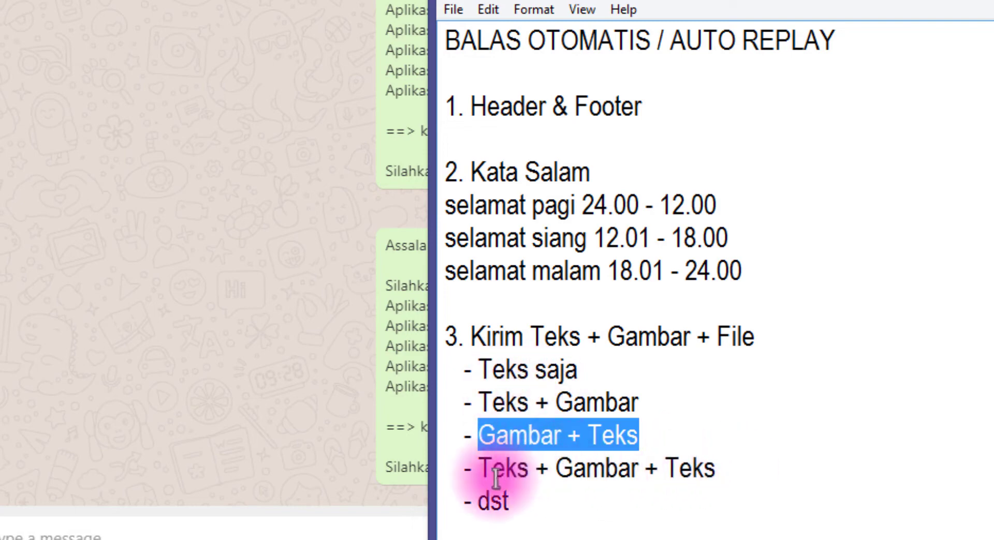
Step: Switch to Excel To WhatsApp, open the text-only INFO auto-reply and compare its text with the reply in the WhatsApp Web chat
click(140, 307)
click(491, 539)
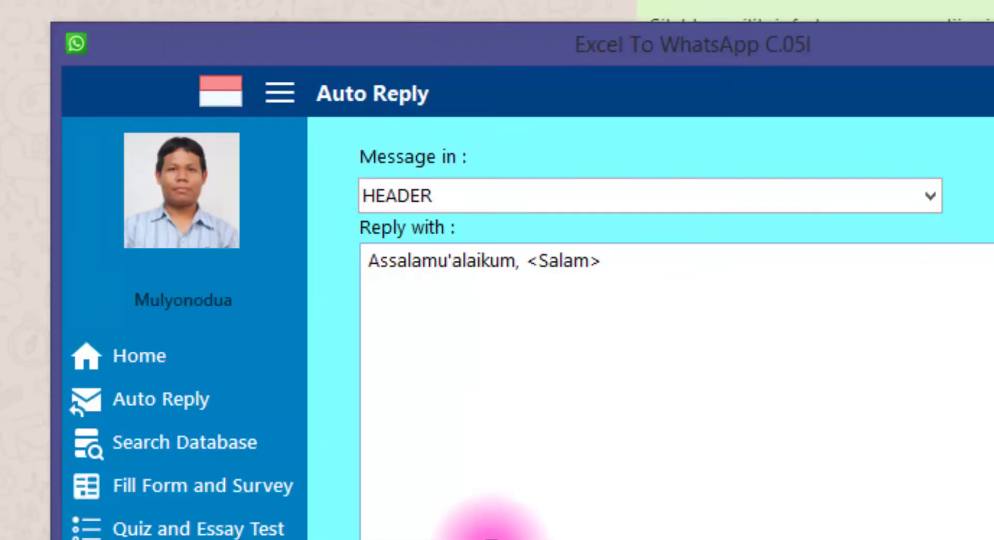
click(931, 195)
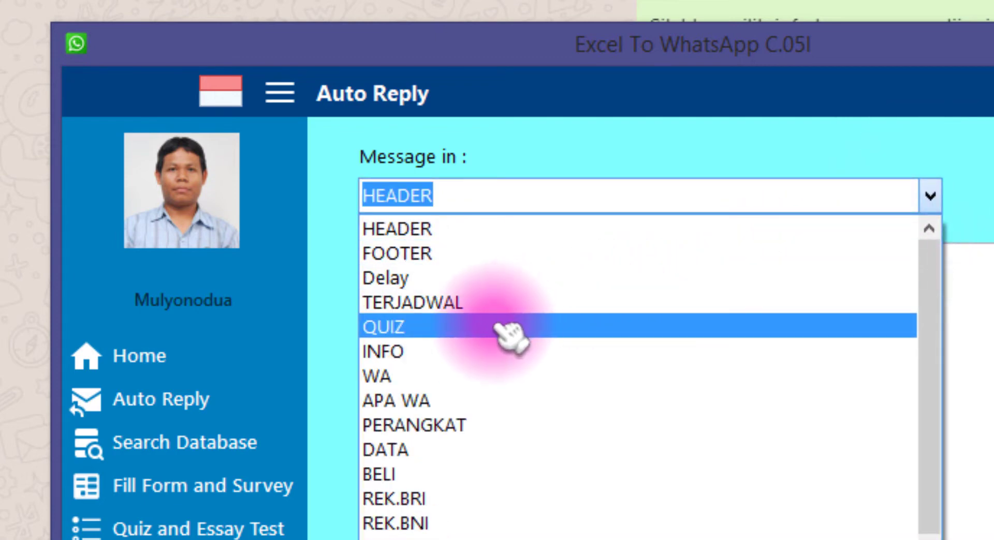
click(489, 352)
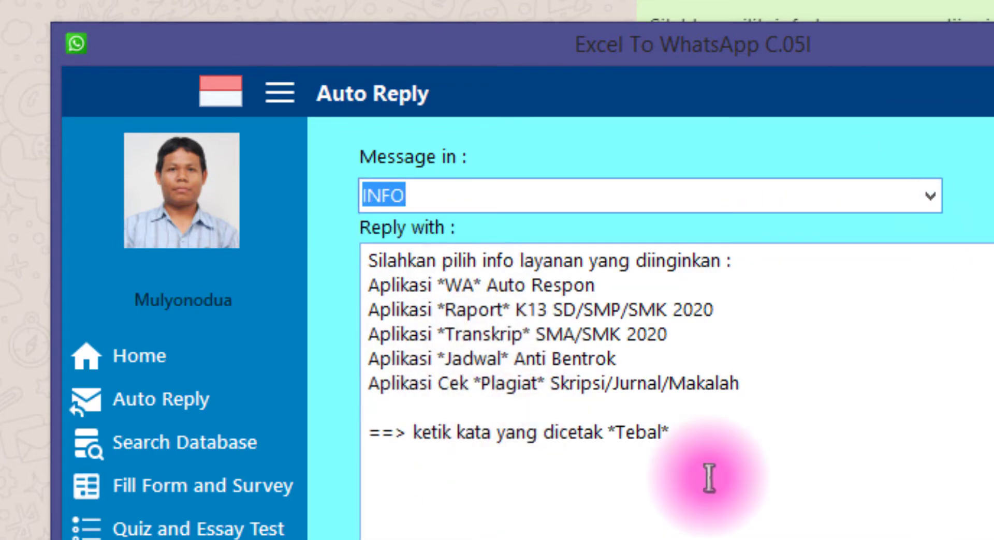
drag(725, 441, 355, 266)
click(632, 374)
drag(730, 441, 360, 261)
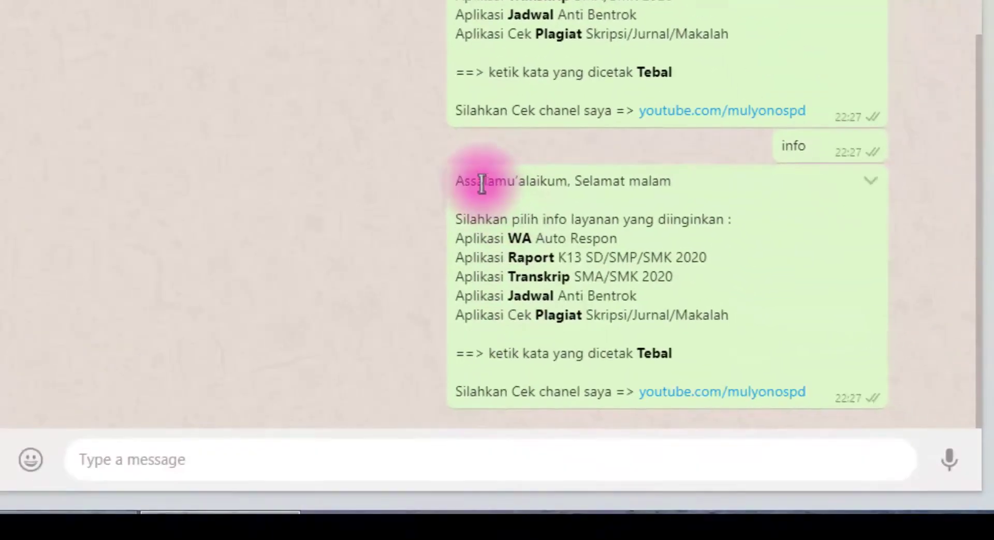
drag(482, 182, 639, 362)
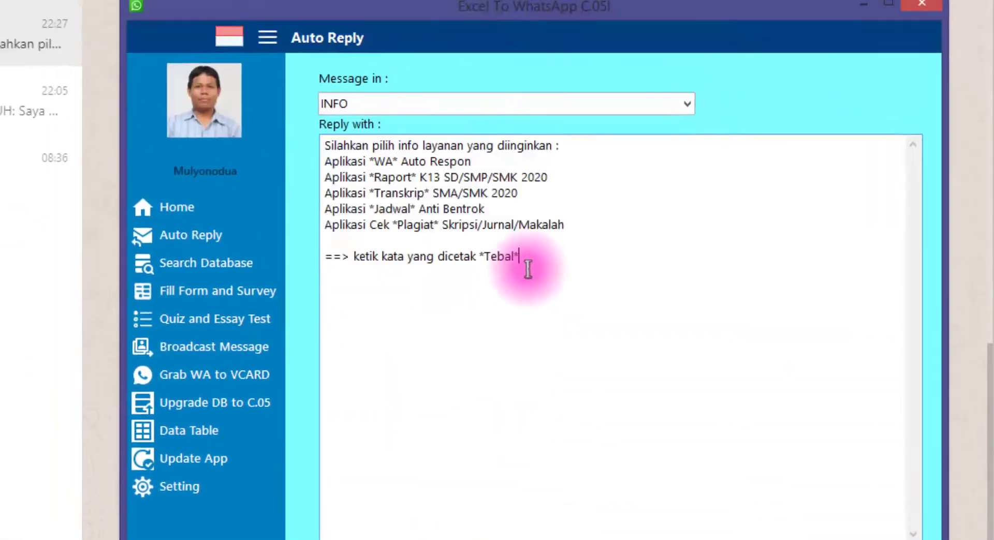
Step: Open the LAPTOP auto-reply in Excel To WhatsApp and examine its keyword and opening paragraph
click(687, 104)
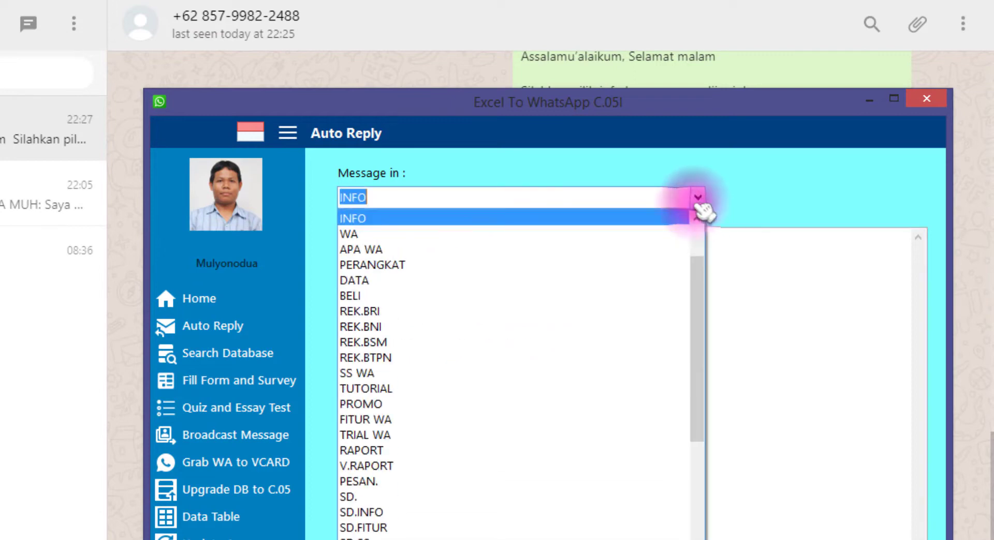
scroll(518, 528, down, 2)
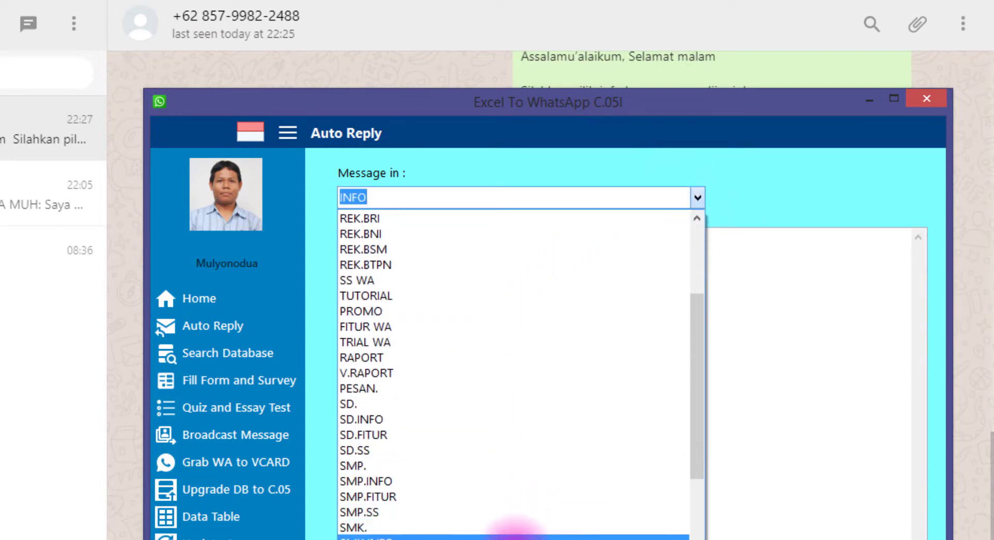
scroll(517, 531, down, 5)
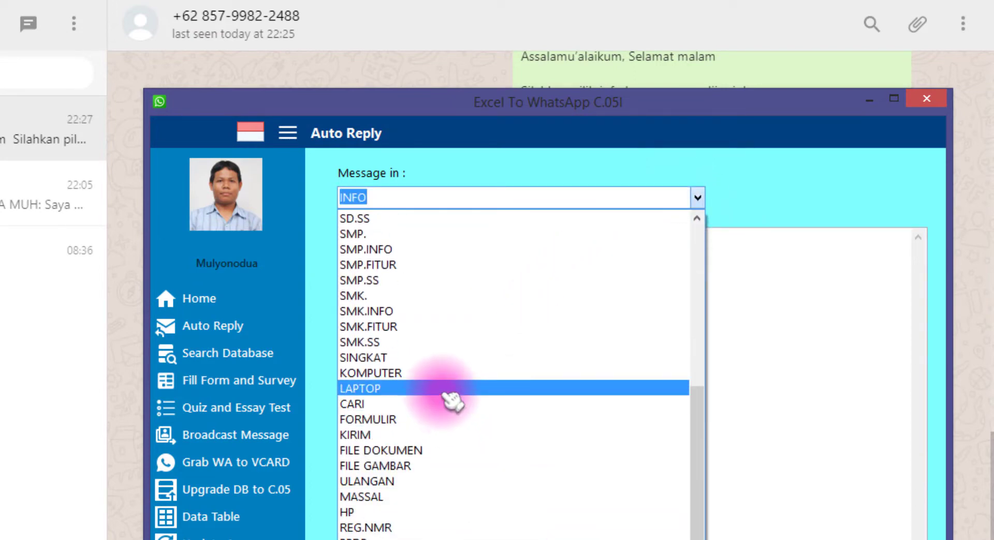
click(445, 394)
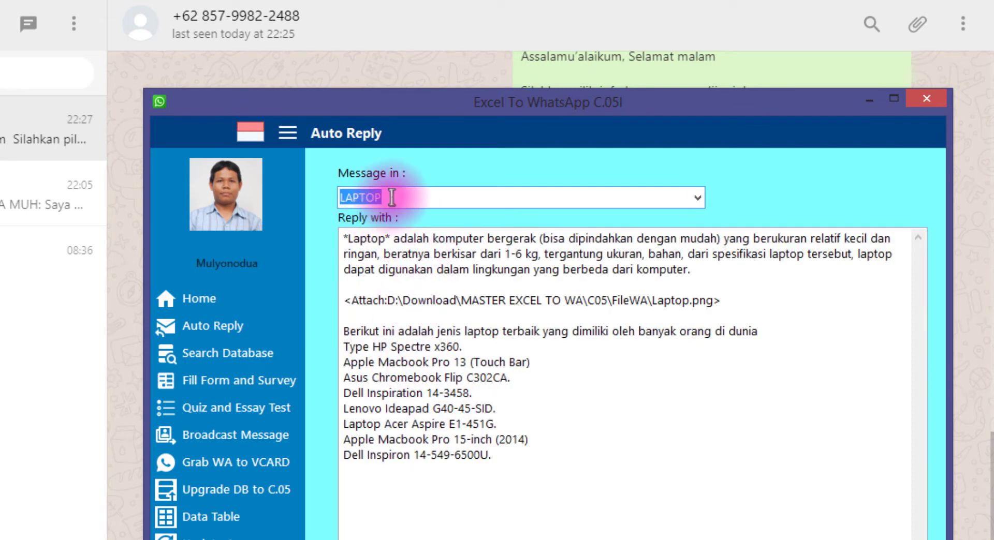
drag(404, 197, 334, 197)
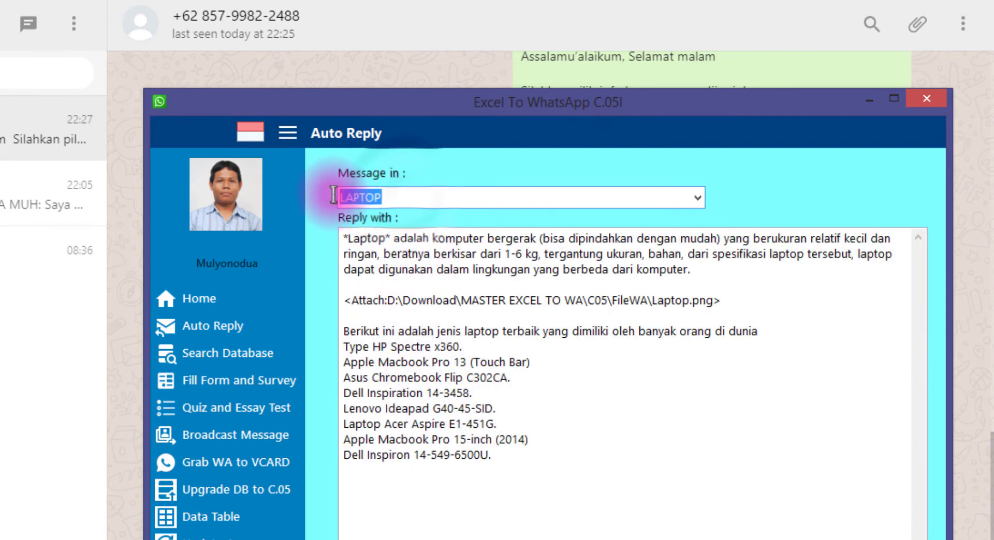
click(406, 199)
drag(405, 198, 334, 197)
click(346, 238)
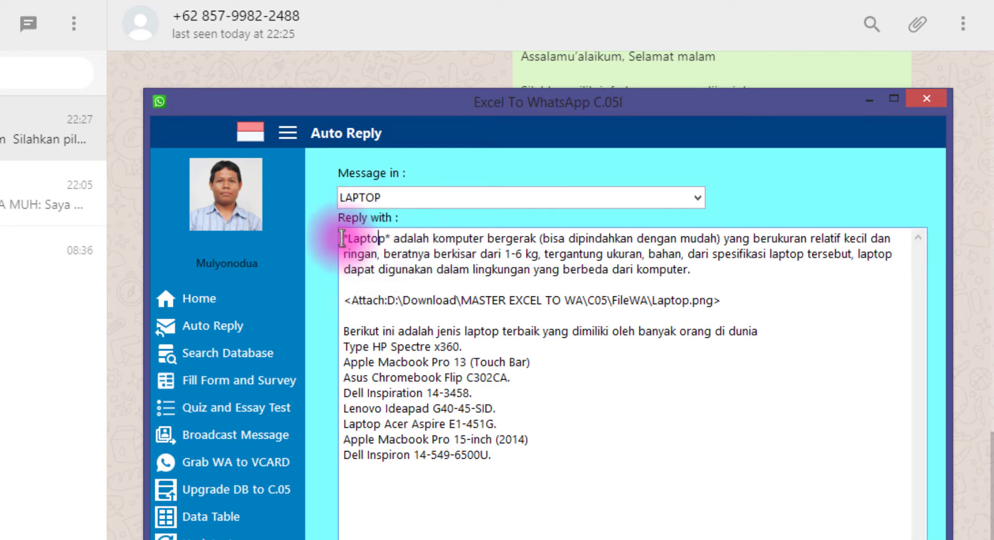
drag(342, 238, 695, 281)
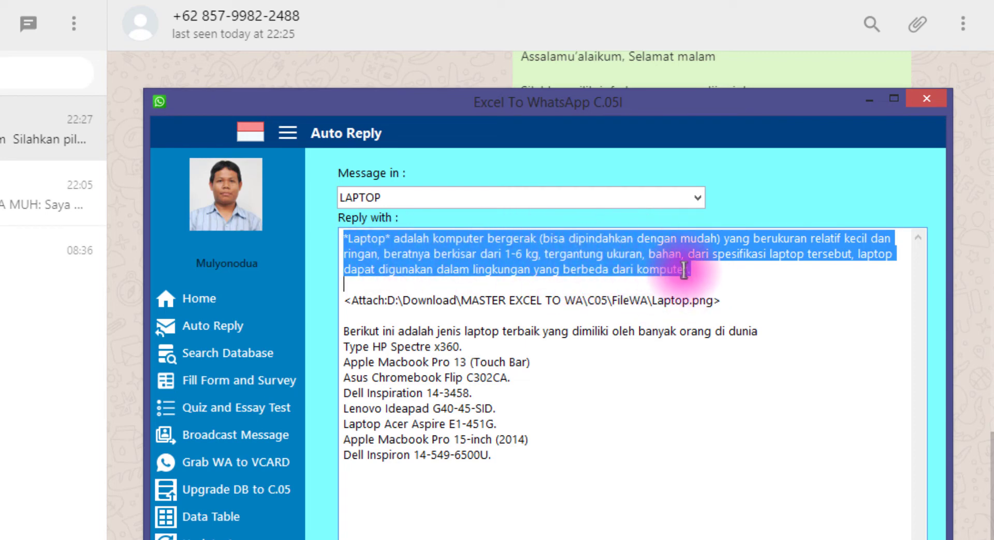
click(684, 270)
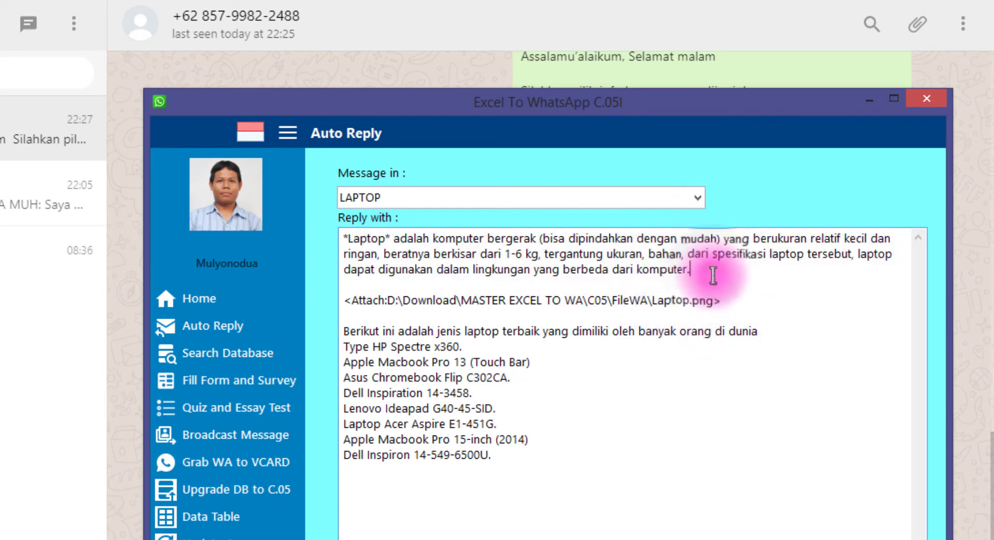
Step: Examine the Laptop.png attachment tag and the closing list of laptop models in the LAPTOP reply
drag(735, 300, 337, 303)
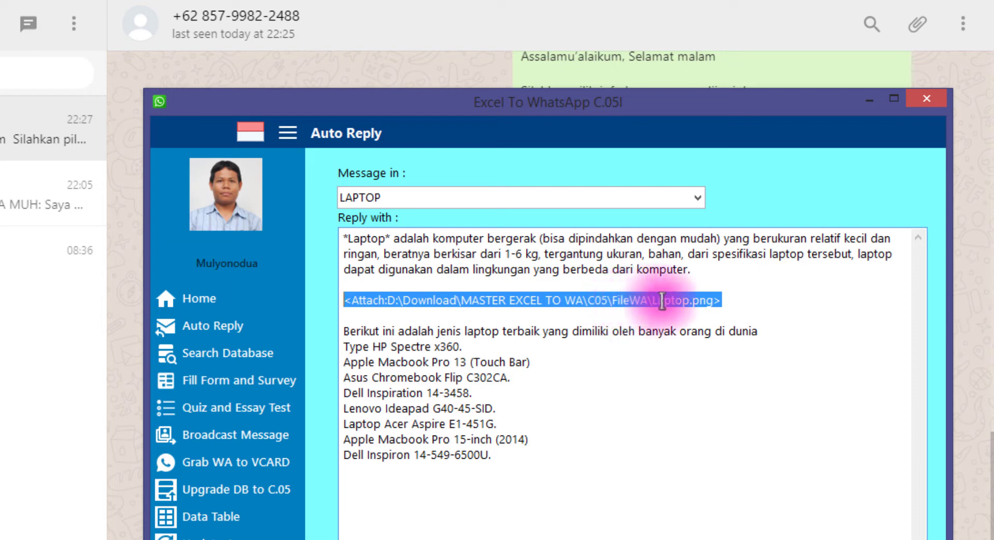
drag(725, 301, 329, 221)
drag(750, 306, 328, 299)
click(744, 304)
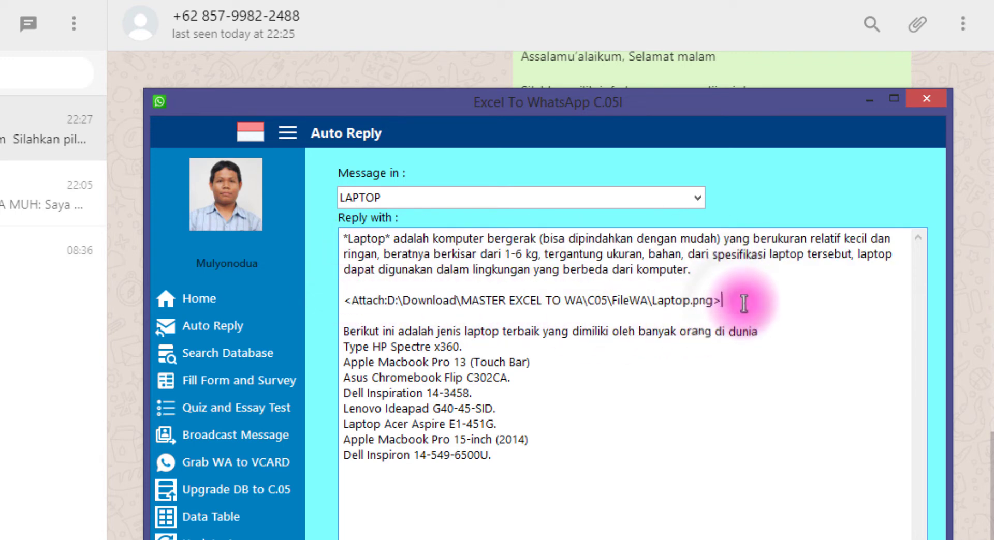
drag(343, 334, 499, 464)
click(407, 254)
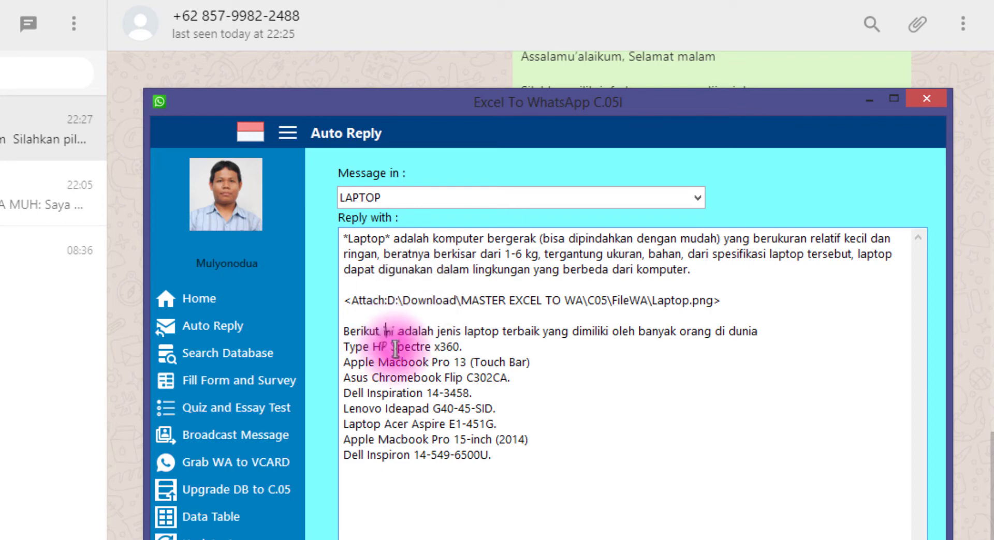
drag(385, 332, 446, 440)
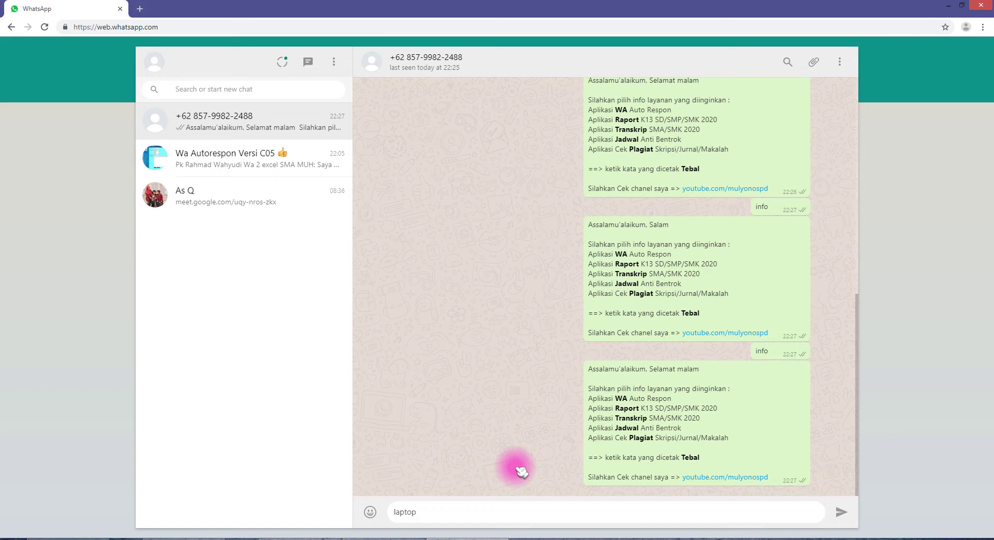
Step: Send laptop in the WhatsApp Web chat and check the order of text and image in the automatic reply
key(Return)
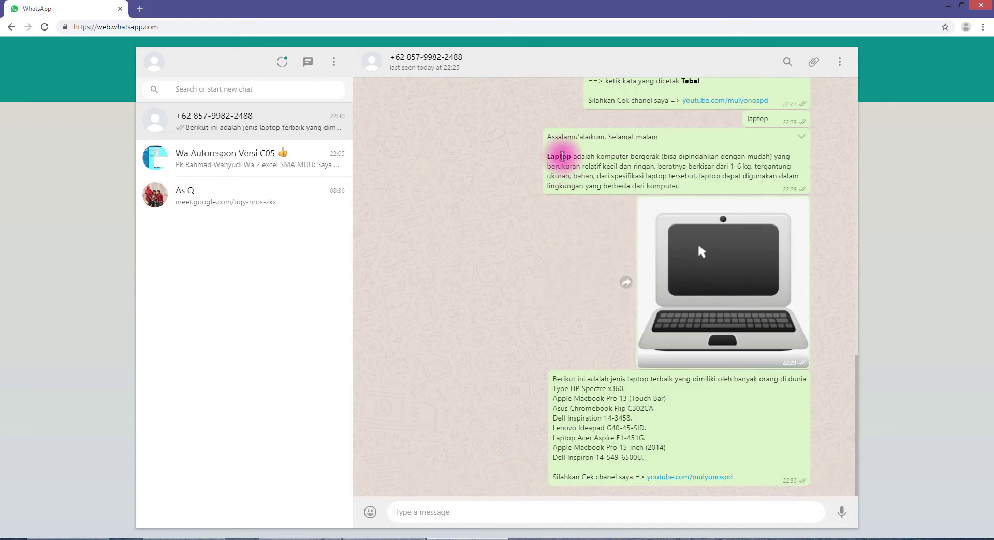
drag(552, 136, 788, 326)
drag(581, 390, 611, 451)
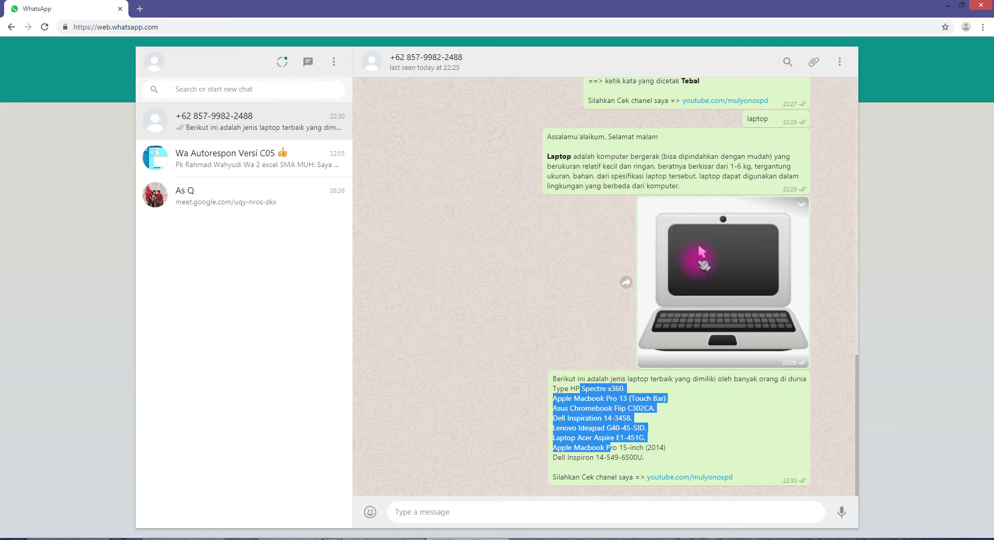
Step: In Excel To WhatsApp, create a new auto-reply for the message "Kunci" beginning with "Ini adalah kalimat pertama"
click(382, 539)
click(590, 257)
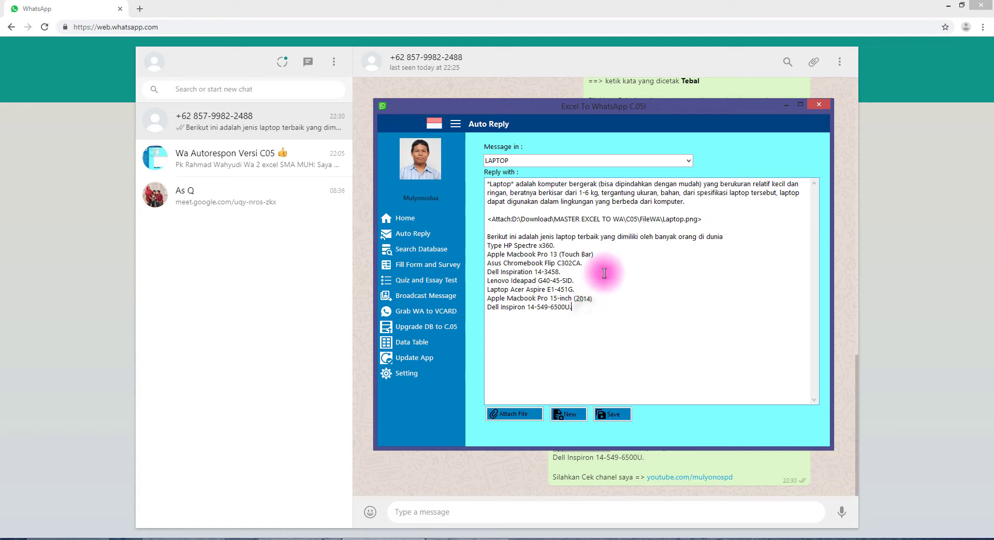
click(579, 419)
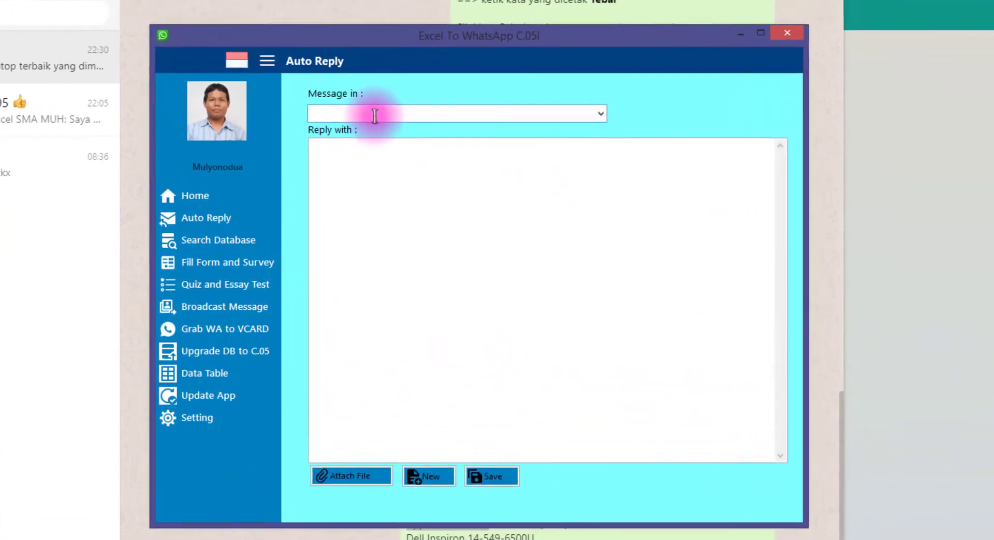
click(530, 162)
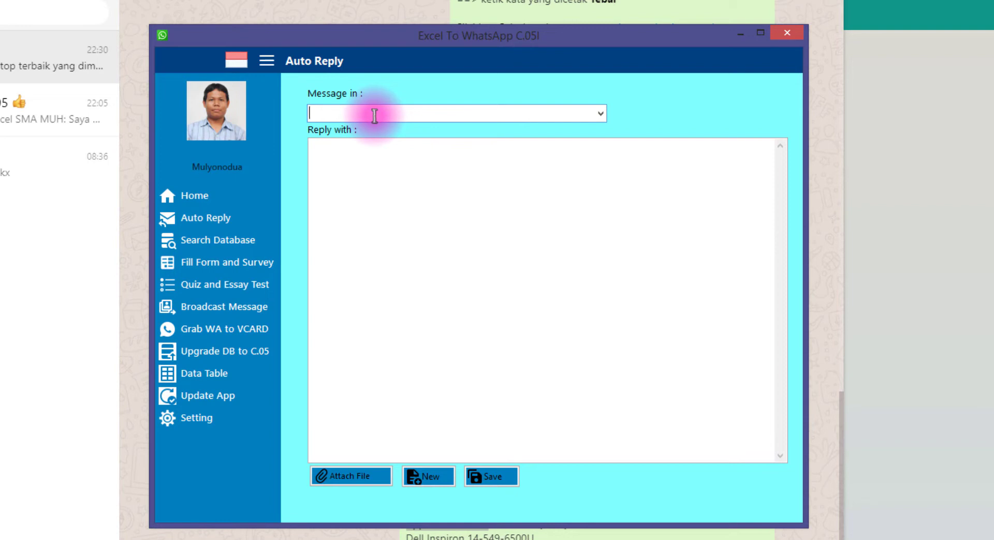
text(Kunci)
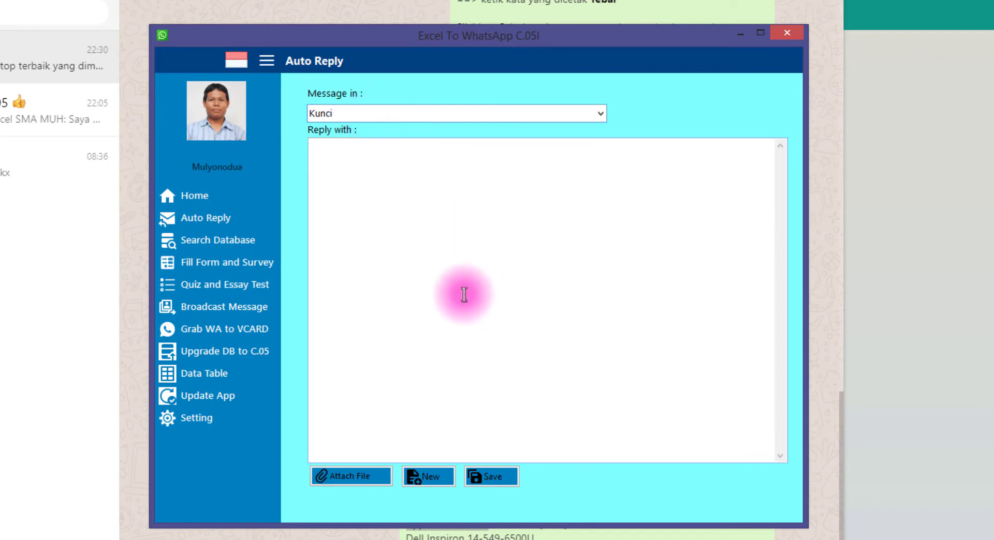
click(384, 231)
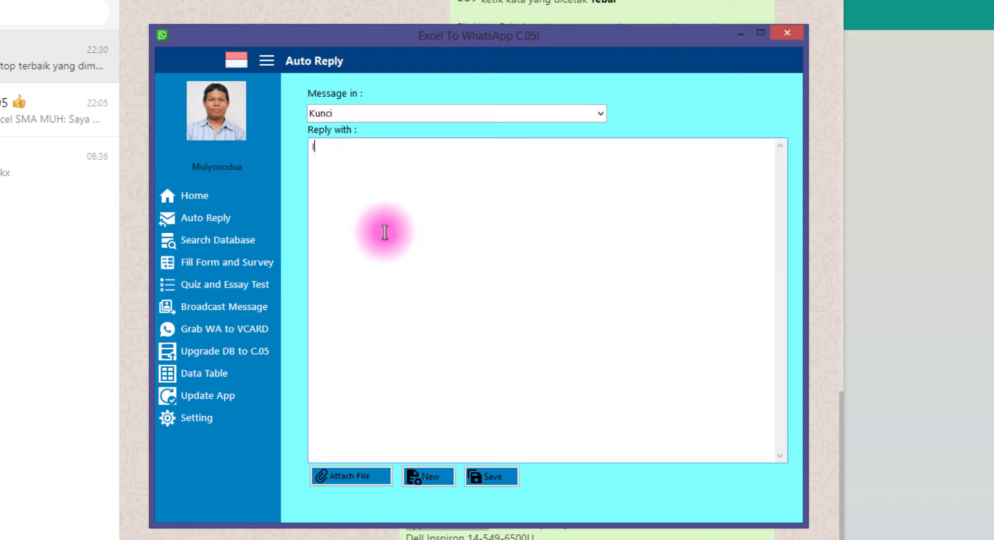
text(Ini adalah kalimat pertama)
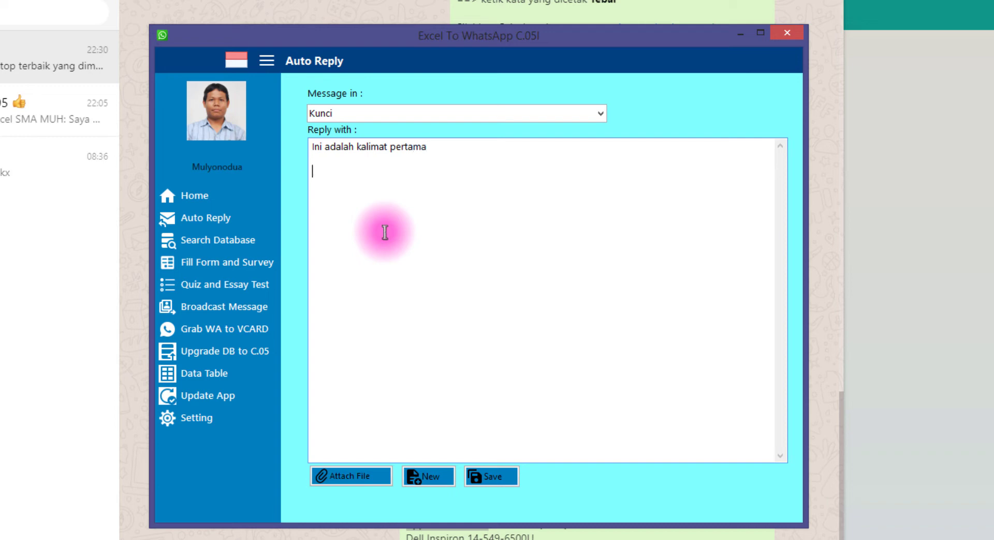
Step: Attach the image DU.jpg from the FileWA folder below the first sentence of the Kunci reply
click(383, 477)
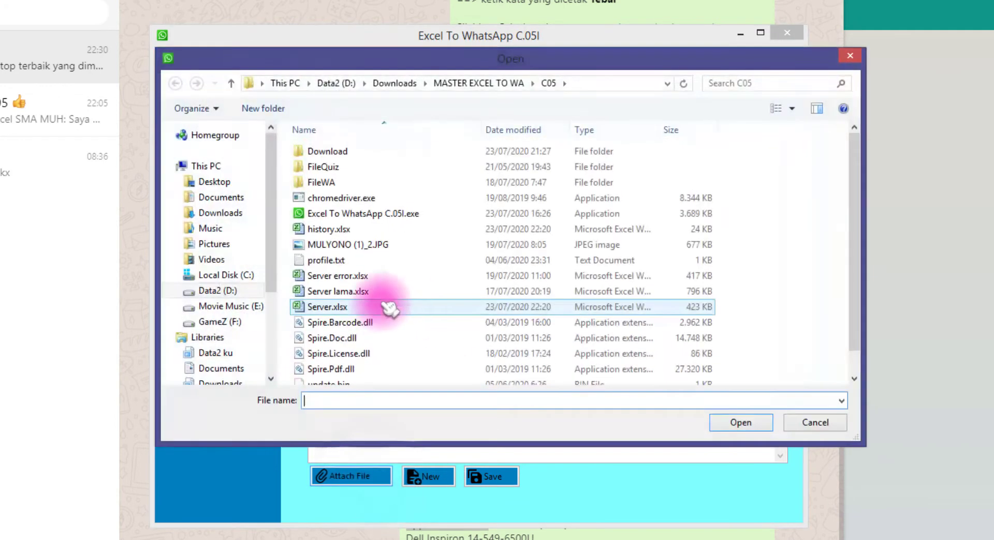
click(365, 259)
scroll(365, 256, down, 1)
scroll(365, 257, up, 1)
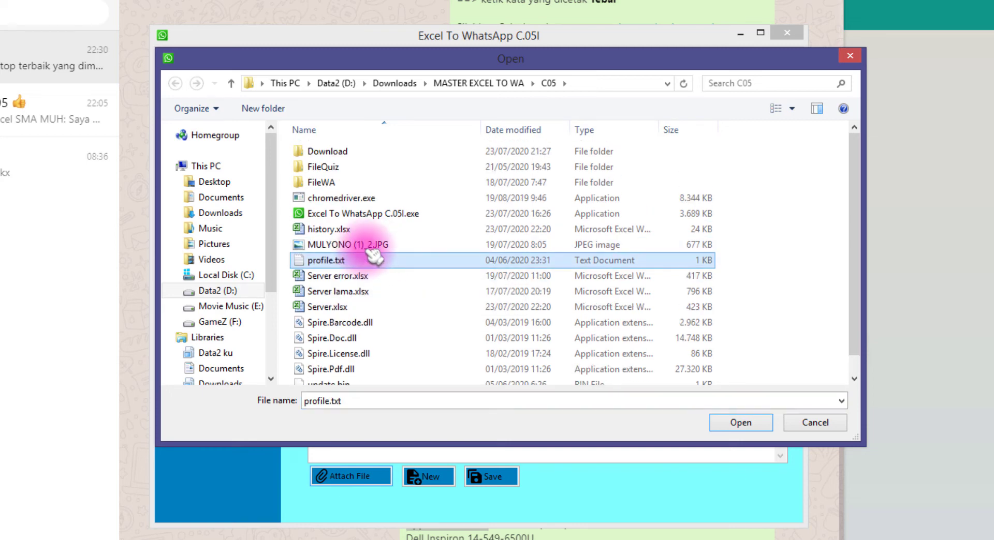
double_click(349, 184)
scroll(357, 311, down, 6)
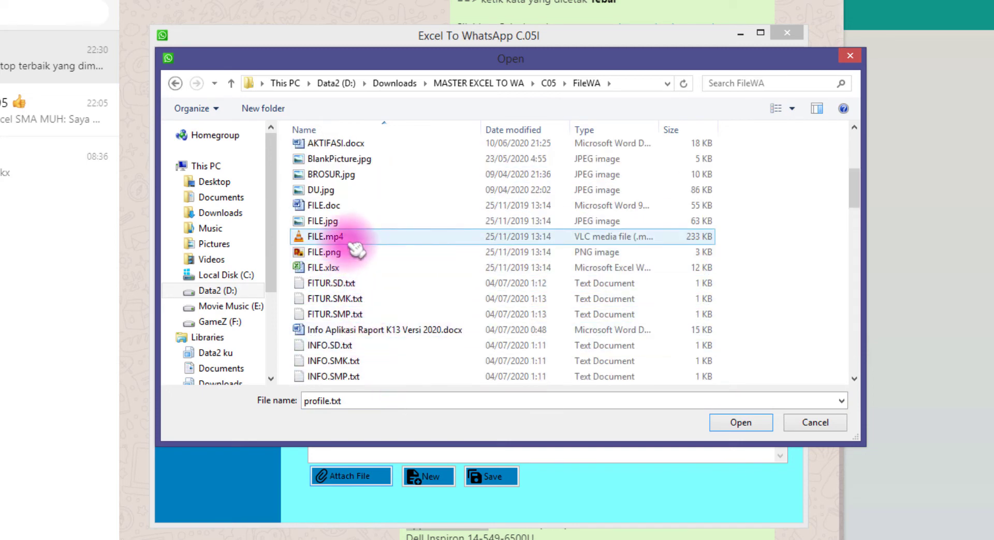
click(331, 191)
double_click(353, 193)
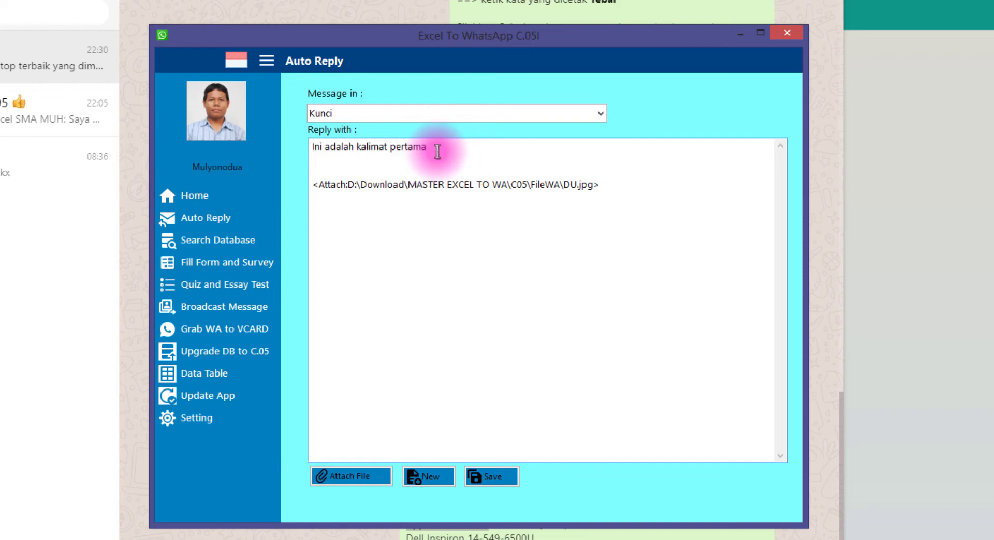
Step: Remove the extra blank line above the attachment tag and extend the first sentence with ", di bawah ini ada gambar"
key(BackSpace)
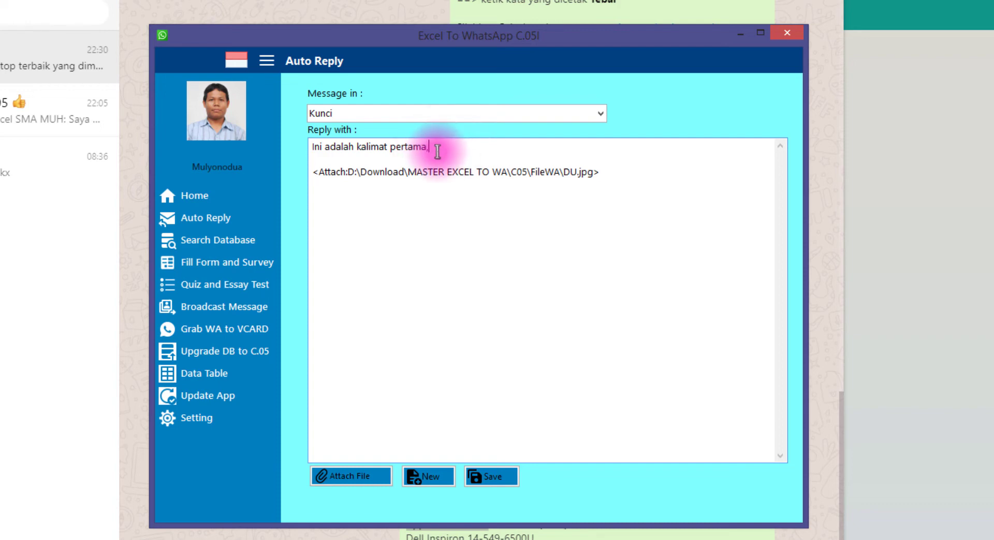
text(, di bawah ini ada gambar)
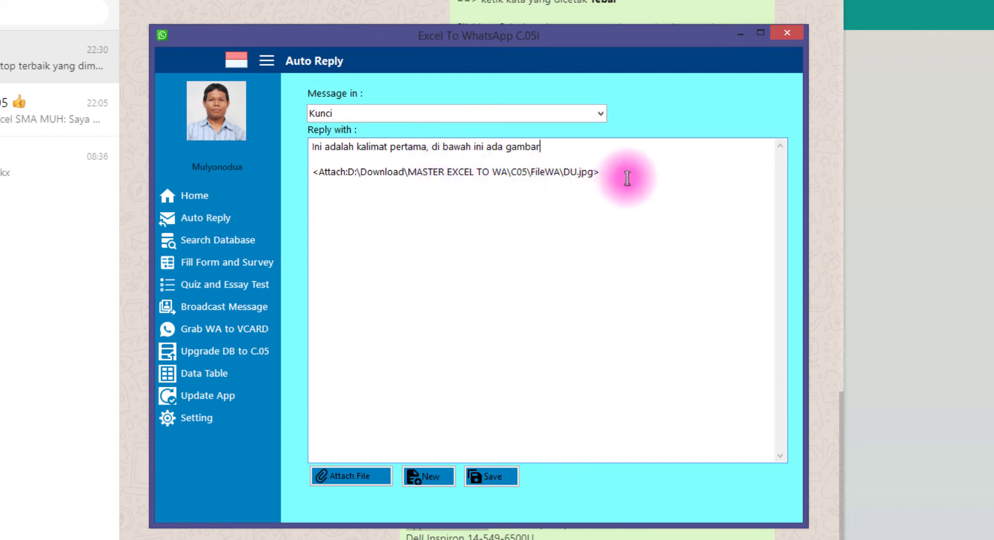
drag(628, 177, 313, 172)
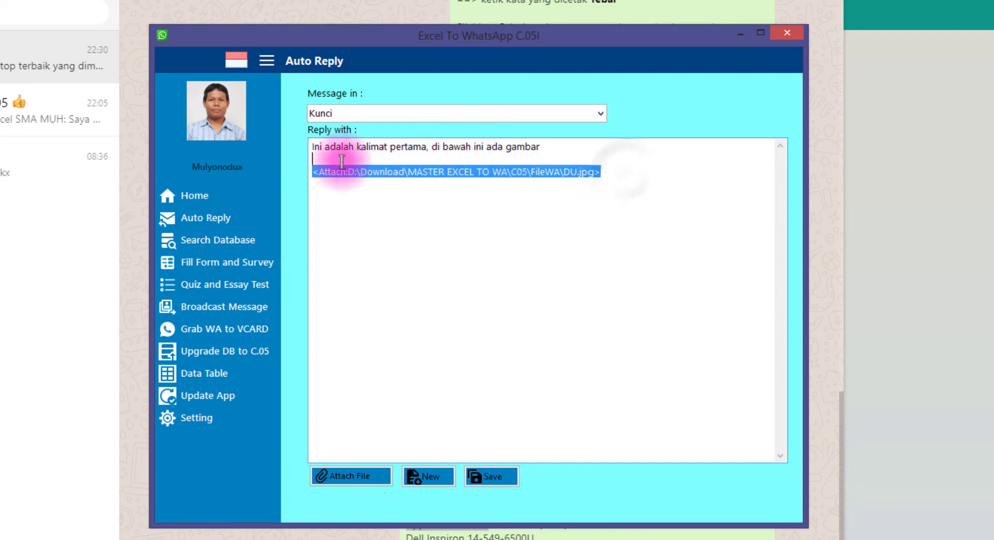
Step: Add the text "Setelah gambar nanti muncul teks ini" below the attachment tag, separated by a blank line
click(618, 180)
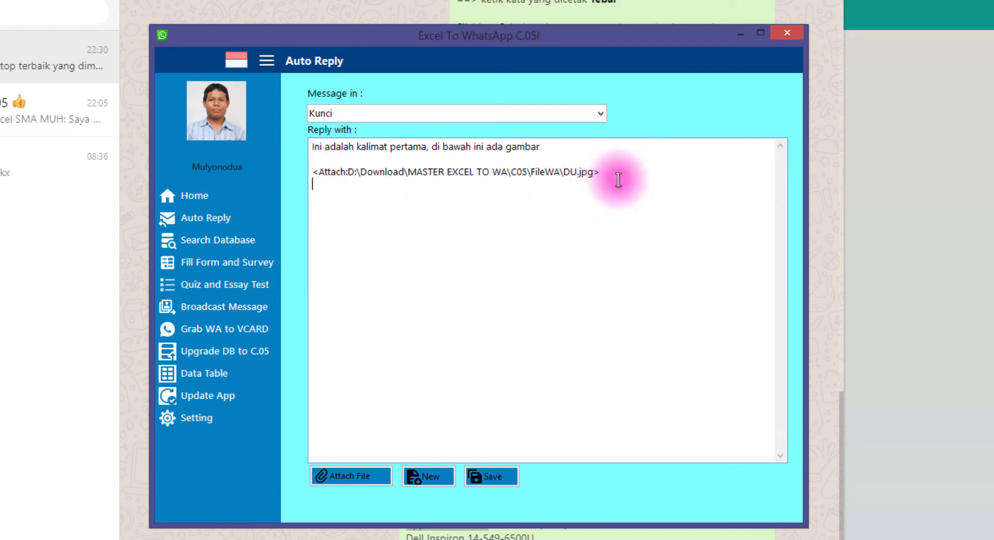
text(Setelah gambar)
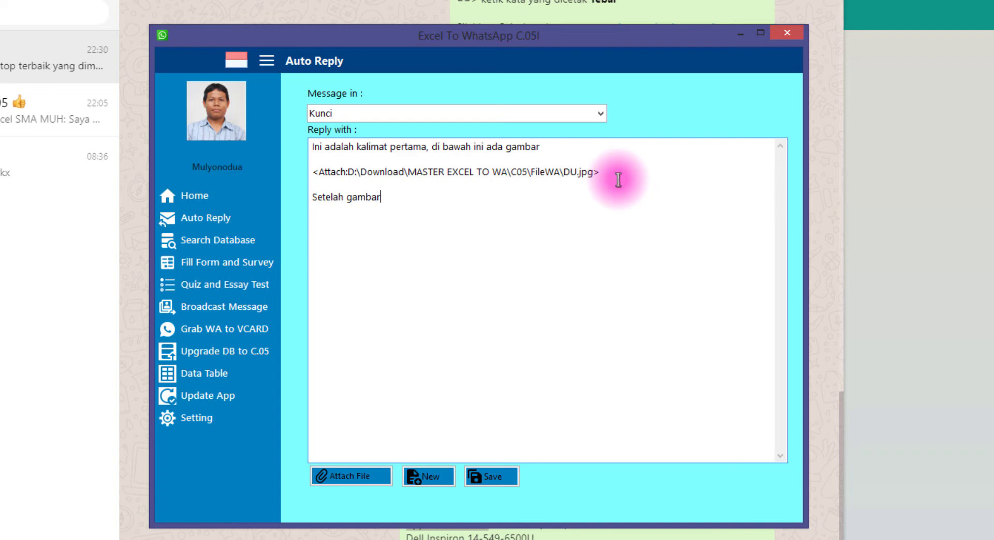
text( nanti muncul teks ini)
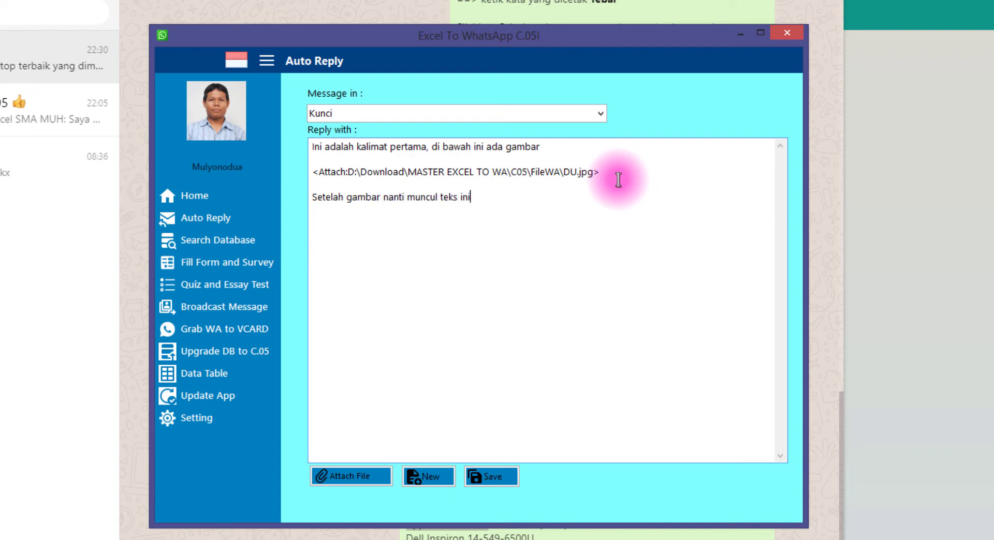
Step: Extend the sentence below the image tag with ", kemudian diikuti dengan file lampiran" and attach Info Aplikasi Raport K13 Versi 2020.docx from the FileWA folder
text(, kemudian diikuti)
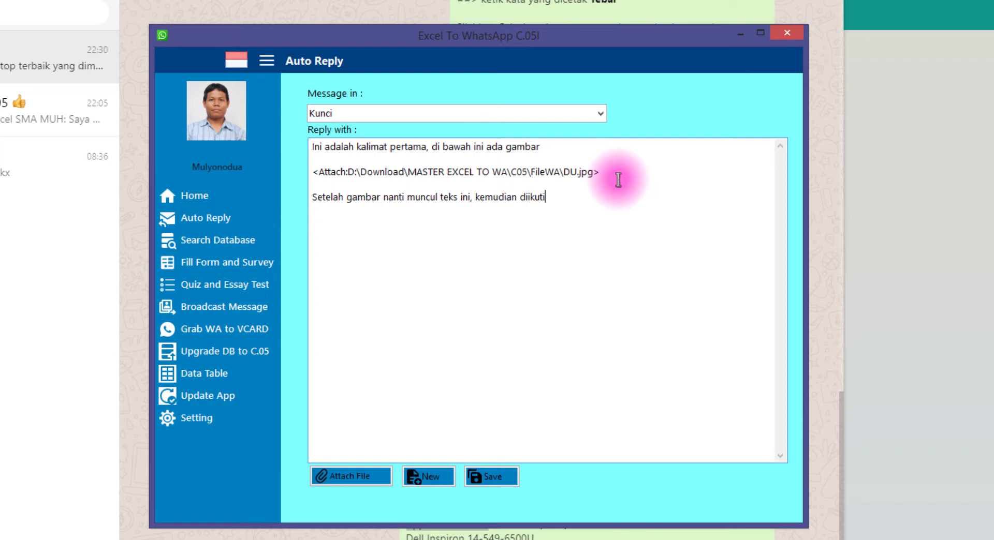
text( dengan file lampiran)
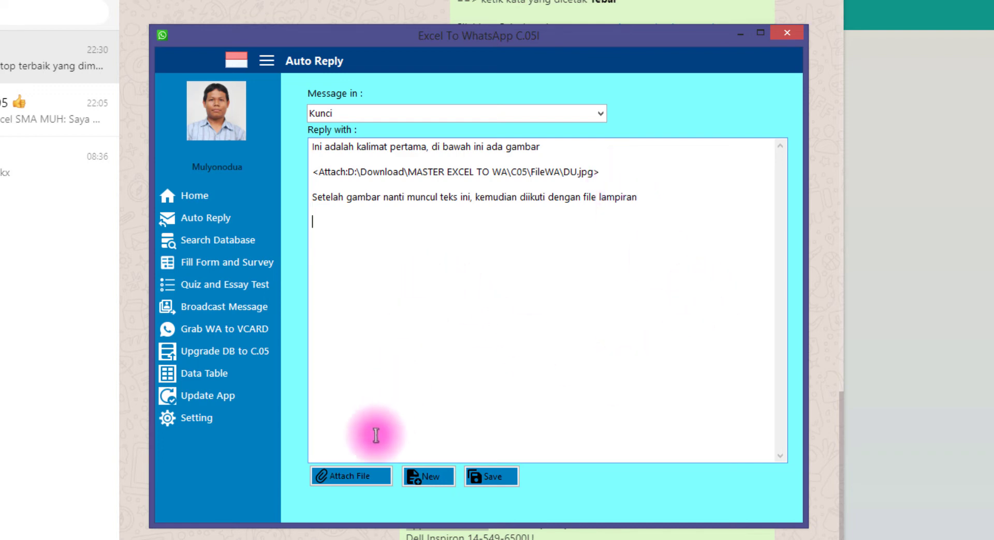
click(353, 482)
click(395, 324)
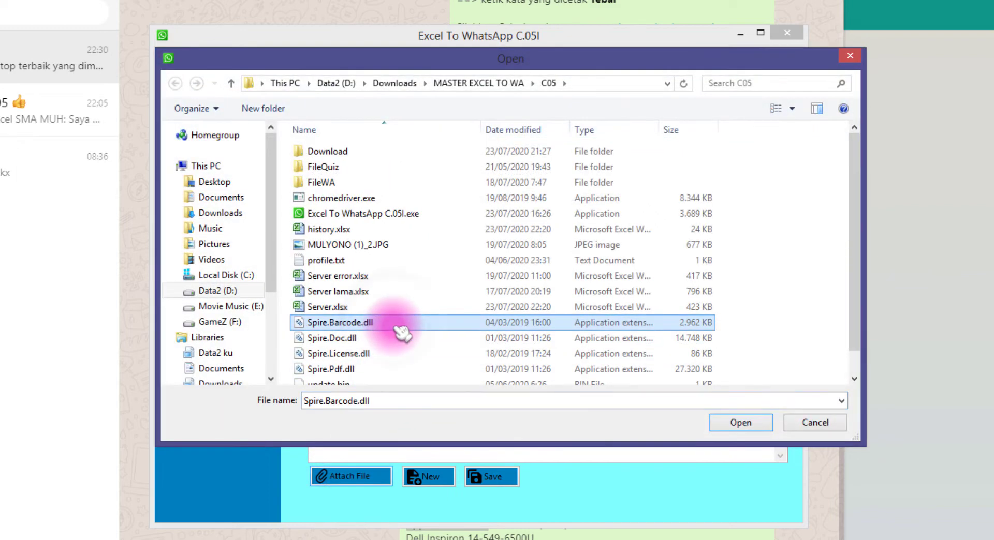
click(344, 260)
scroll(456, 272, down, 1)
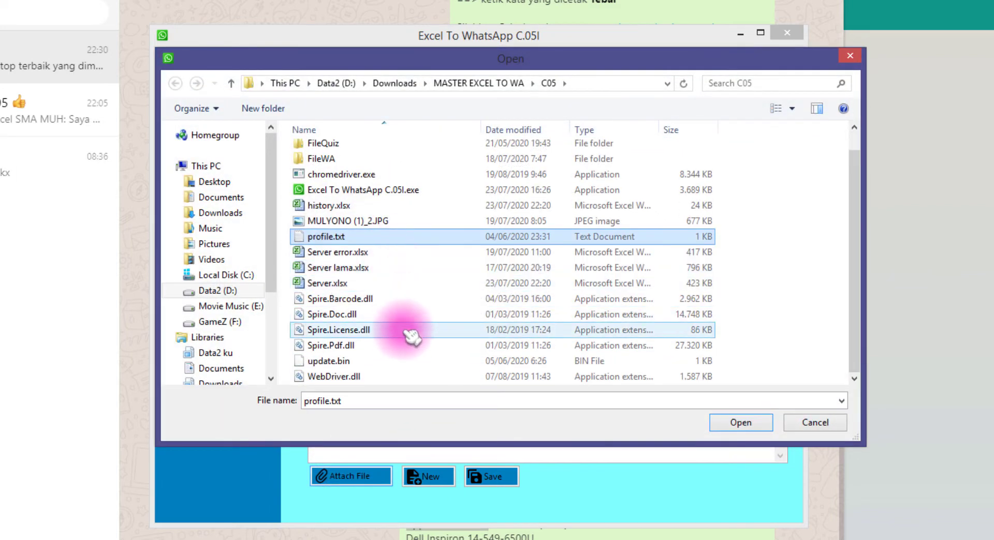
scroll(355, 244, up, 1)
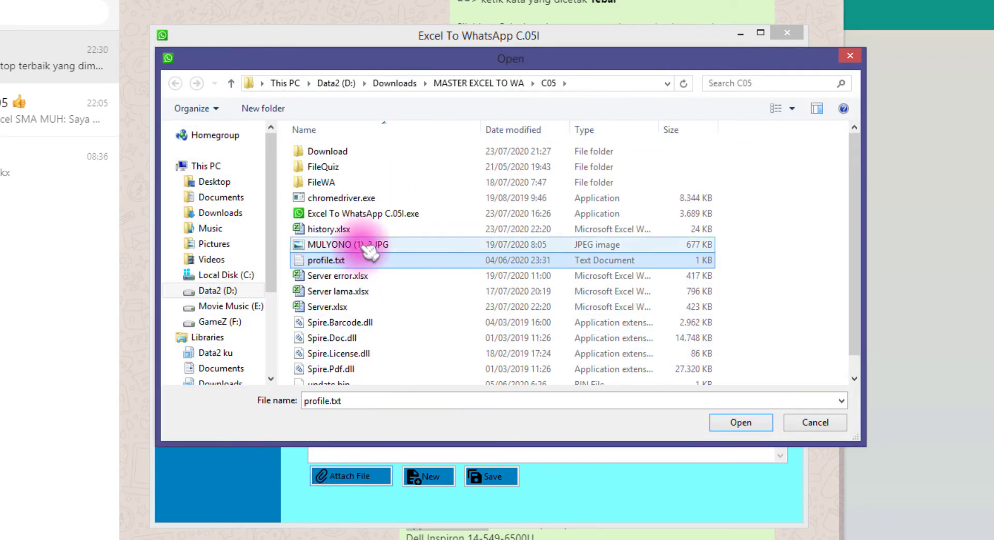
click(351, 182)
double_click(351, 182)
scroll(417, 300, down, 3)
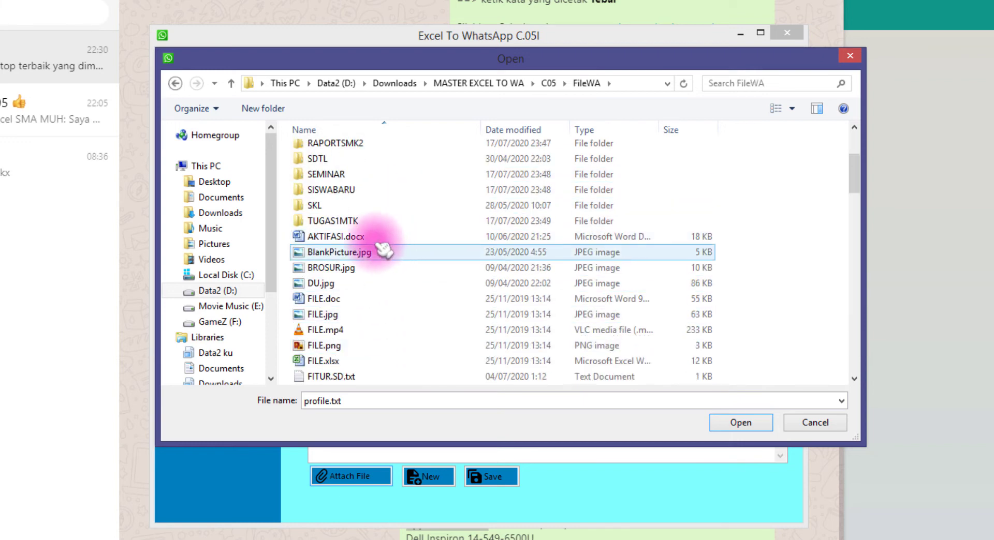
click(327, 299)
scroll(412, 306, down, 3)
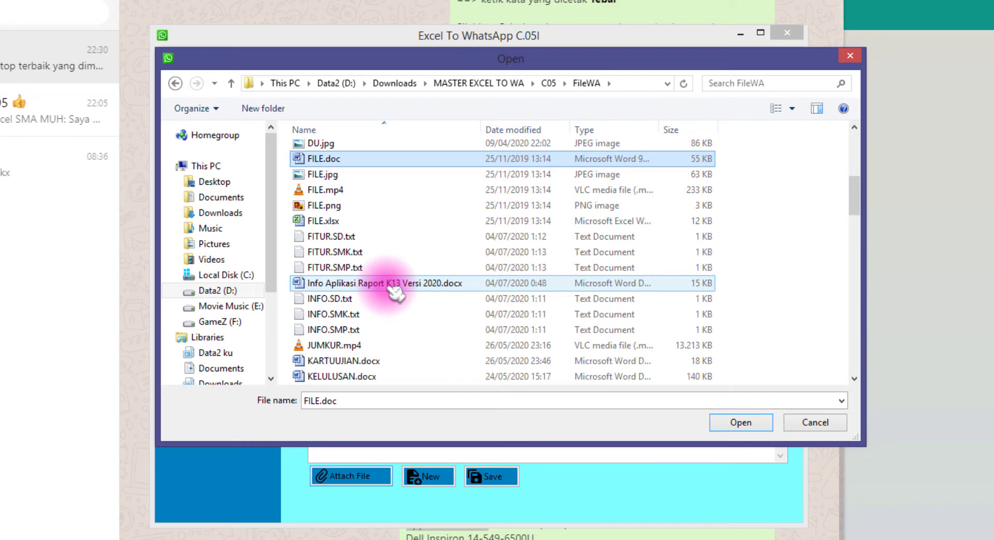
double_click(401, 285)
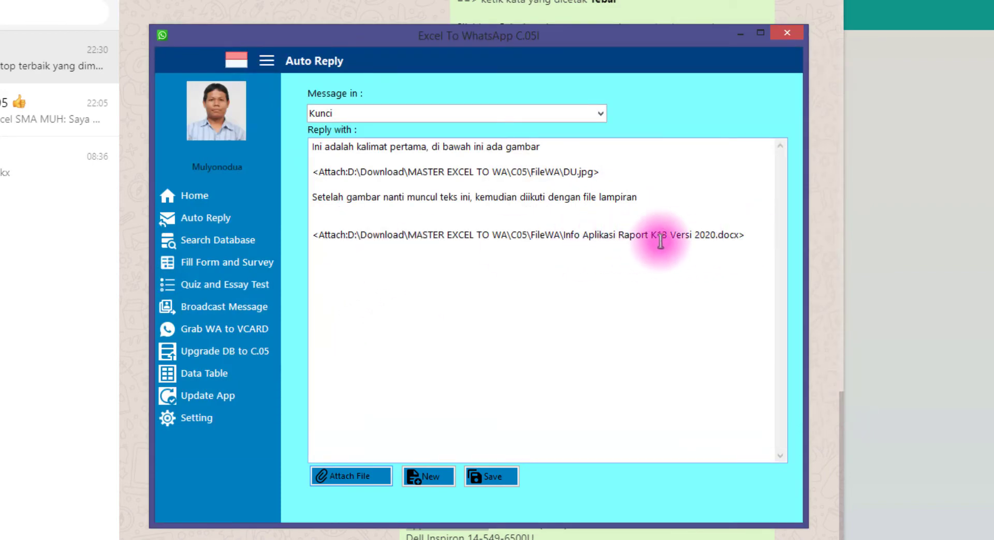
Step: Remove the extra blank line above the document attachment tag and add the closing sentence "Ini adalah kalimat terakhir" below it, separated by a blank line
click(758, 239)
click(656, 220)
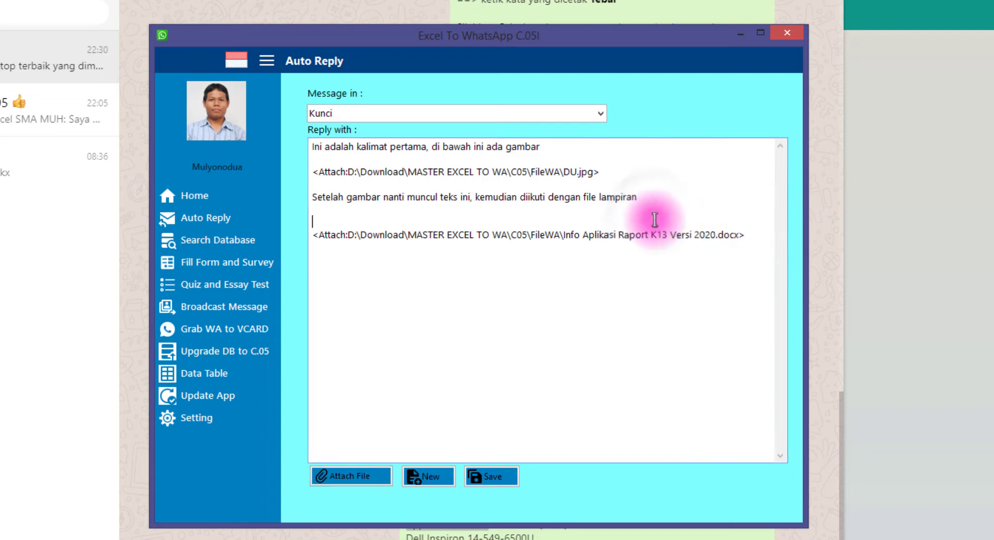
key(BackSpace)
click(745, 223)
key(Return)
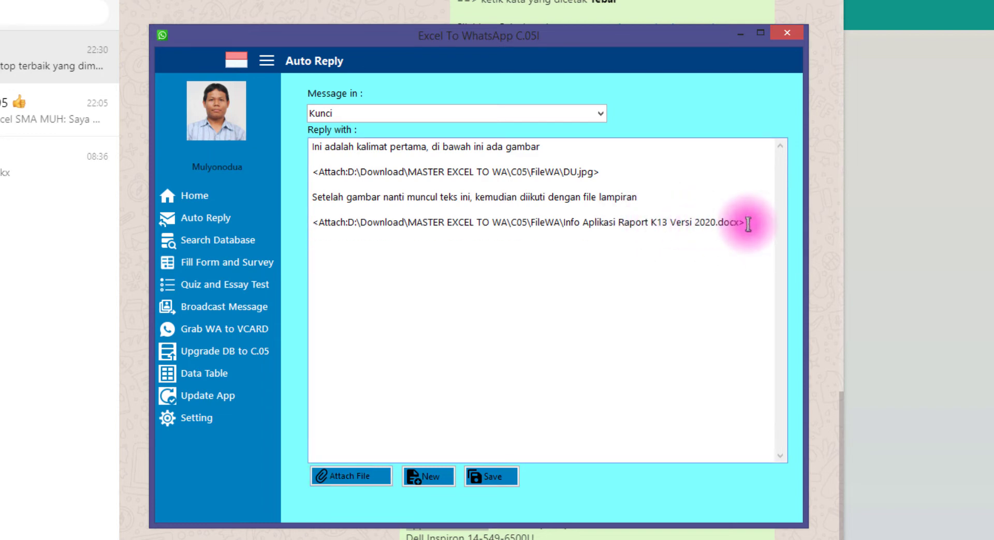
text(Ini adaalah kalimat terakhir)
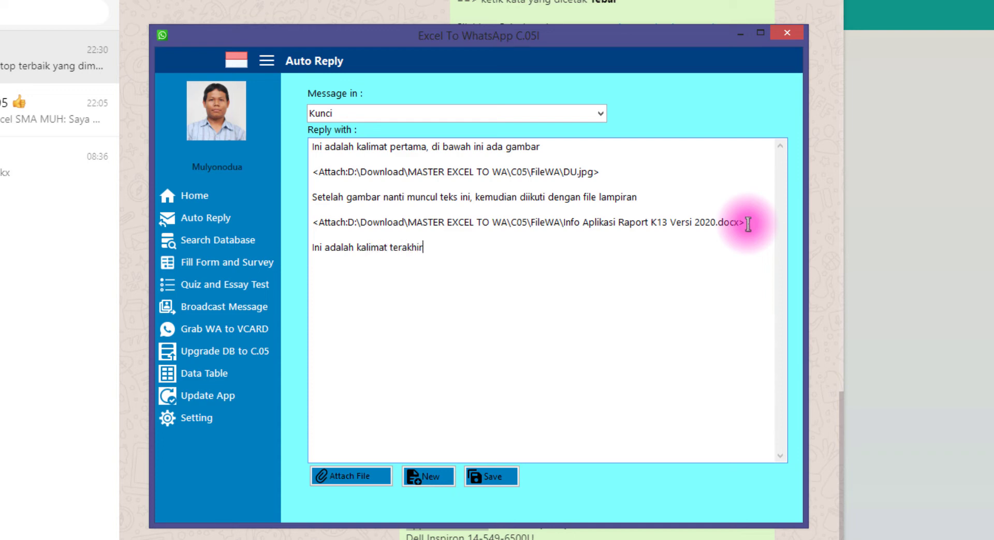
Step: Review the text and attachment lines of the Kunci reply and save the auto-reply
drag(319, 147, 429, 149)
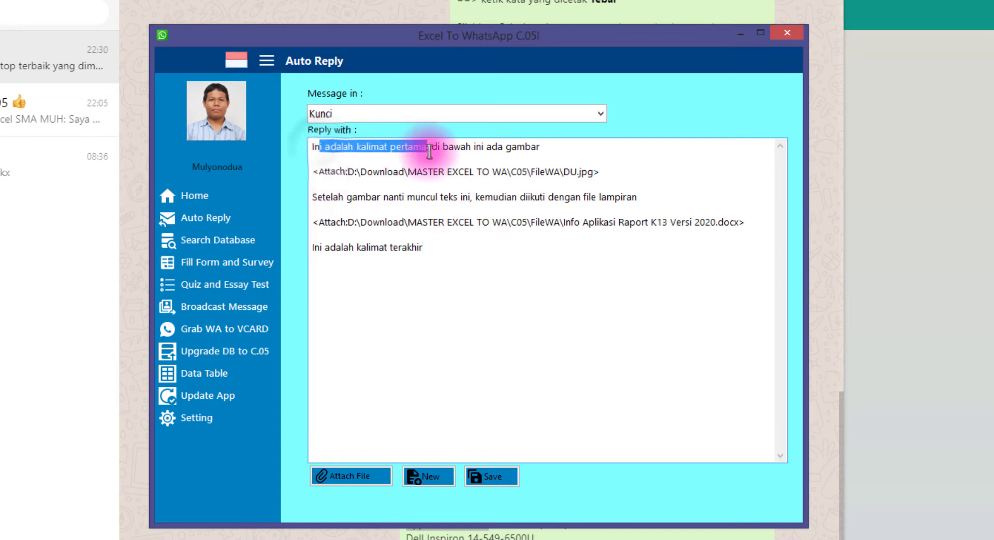
drag(348, 172, 555, 172)
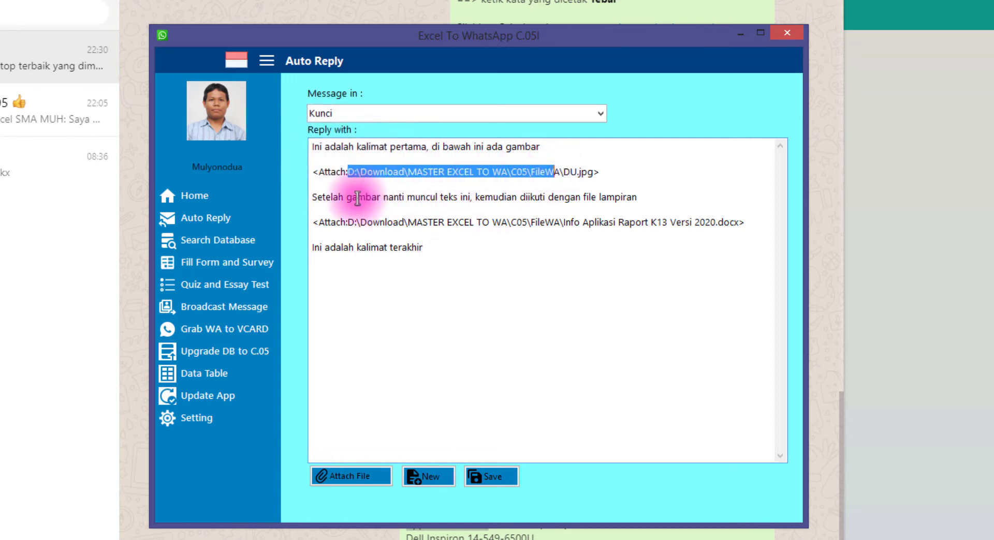
drag(357, 197, 472, 198)
drag(348, 222, 758, 224)
click(339, 250)
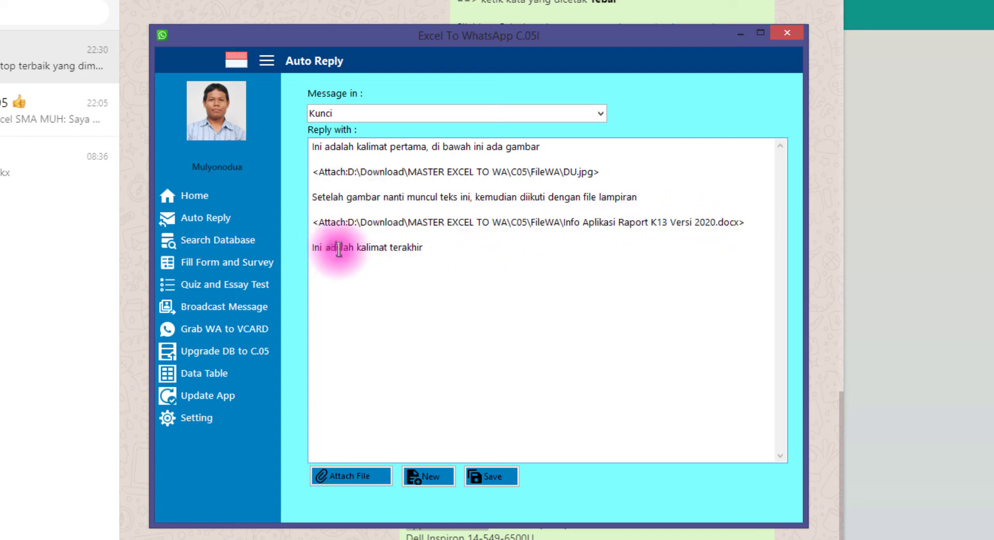
drag(339, 250, 466, 377)
click(500, 477)
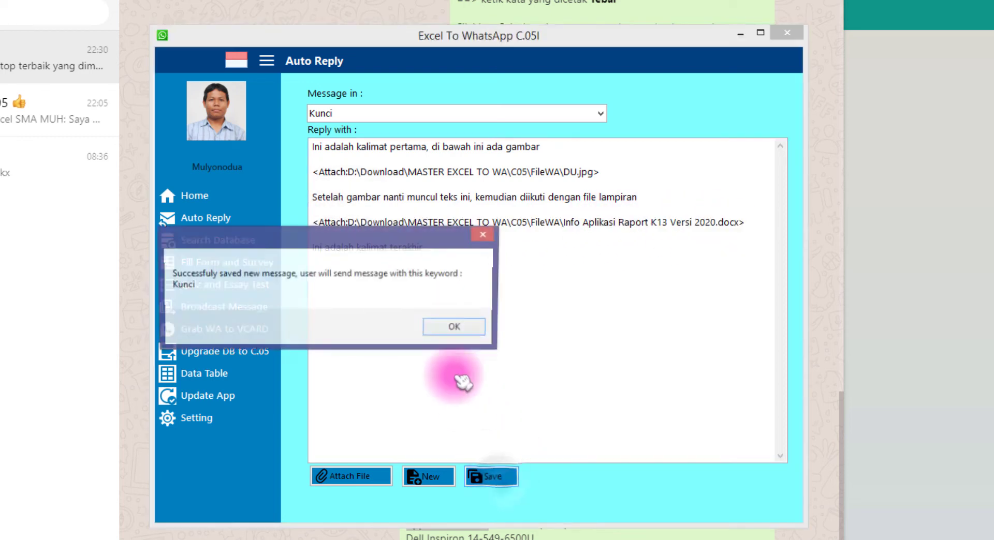
click(456, 328)
Step: Switch to the WhatsApp Web chat and send "kunci" to trigger the saved auto-reply with its text, image and document
click(311, 533)
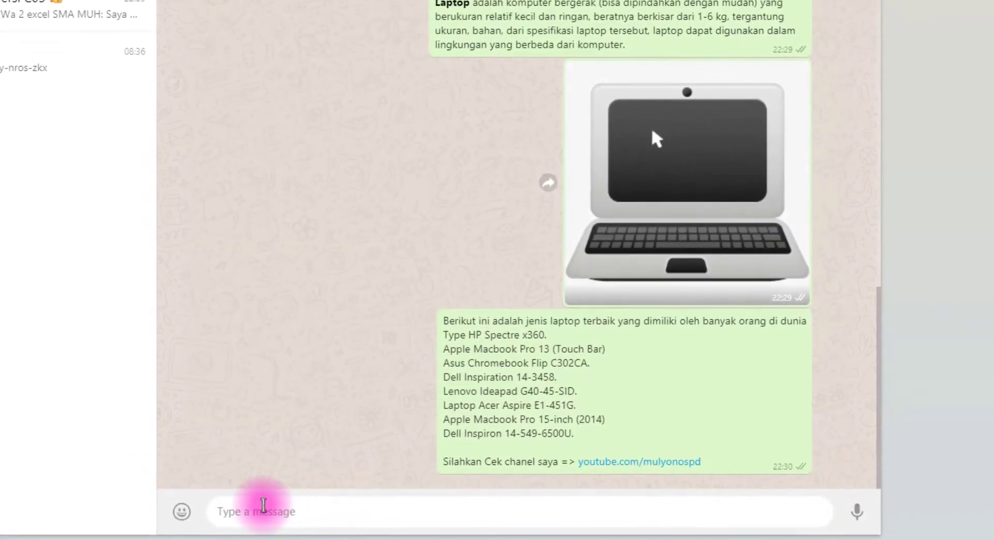
text(kunci)
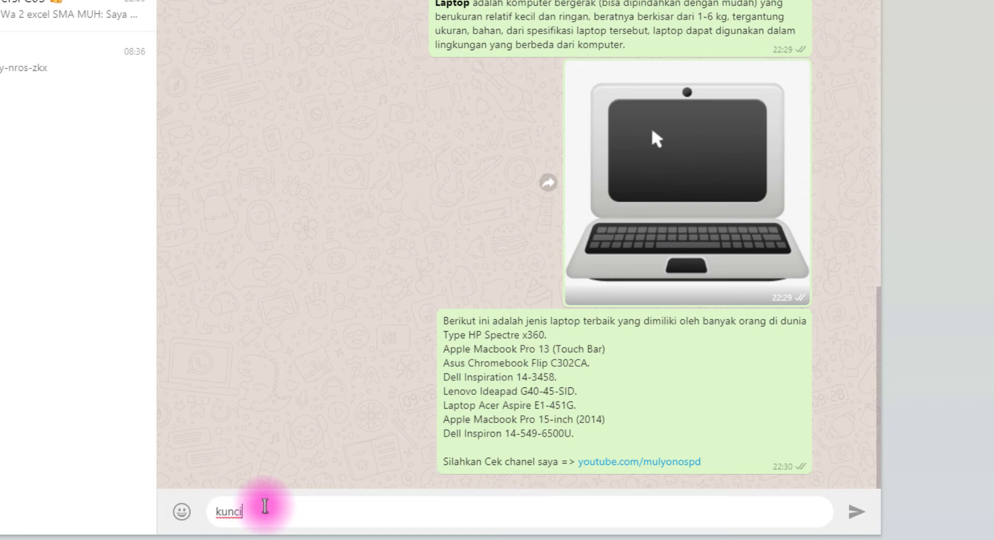
key(Return)
text(Assalamu alaikum, Selamat malam  Ini adalah kalimat pertama, di bawah ini ada gambar)
key(Return)
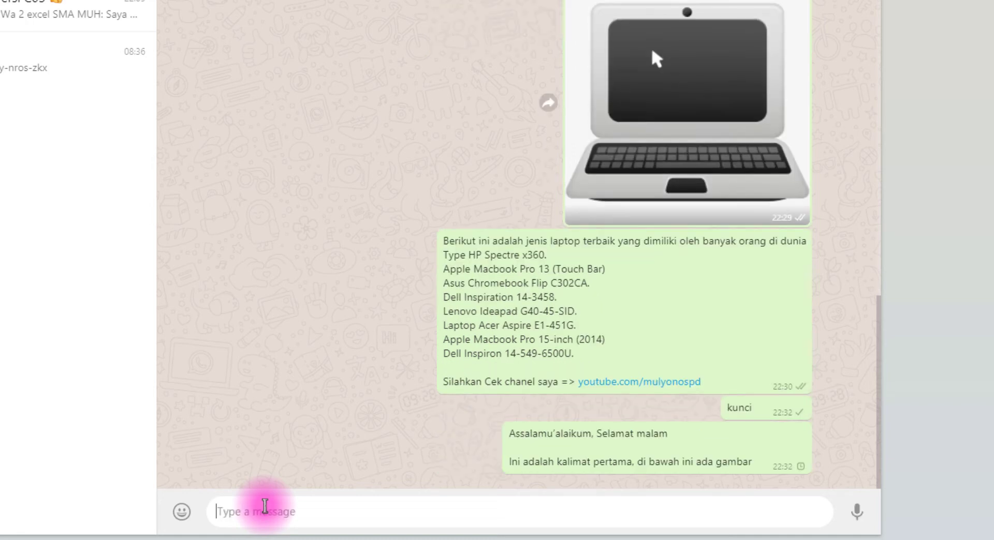
key(ctrl+v)
key(Return)
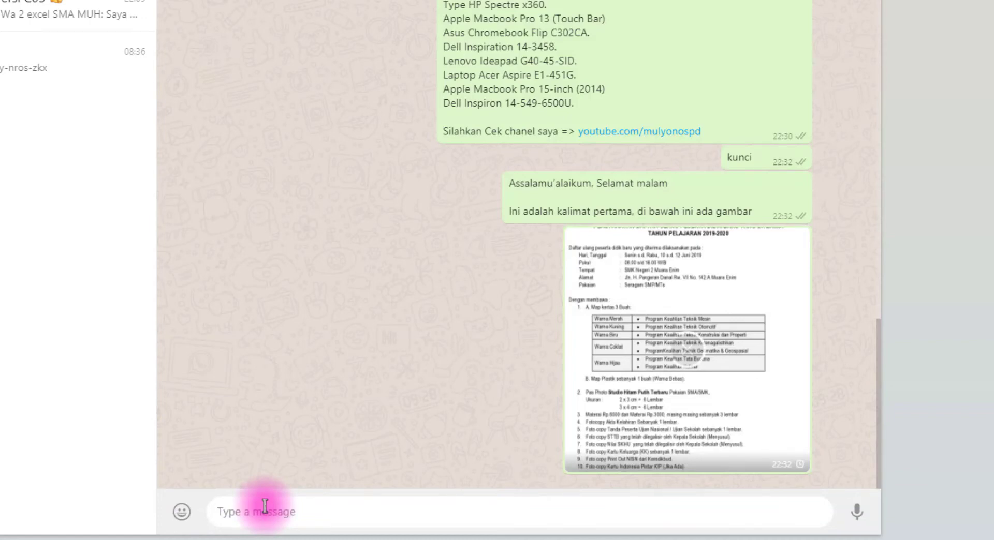
text(Setelah gambar nanti muncul teks ini, kemudian diikuti dengan file lampiran)
key(Return)
key(ctrl+v)
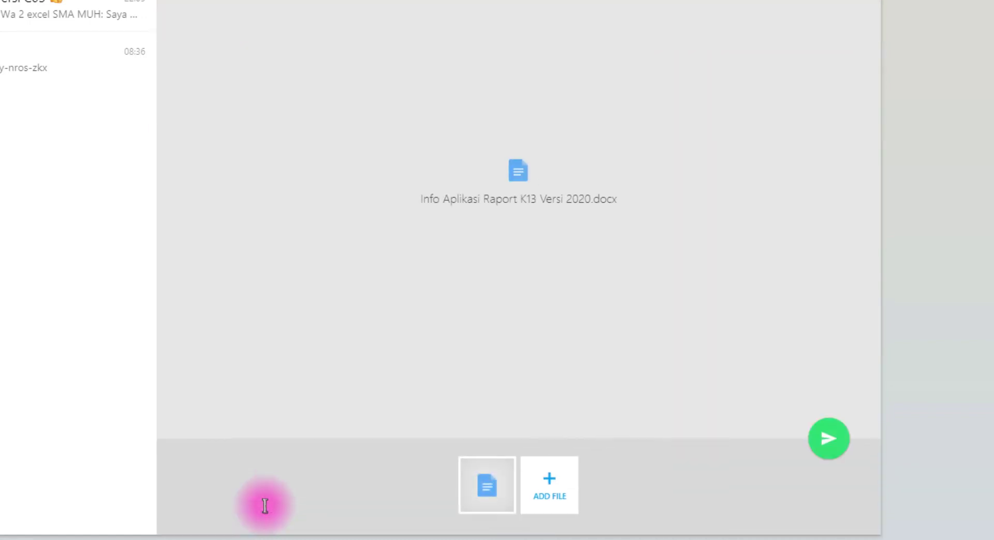
key(Return)
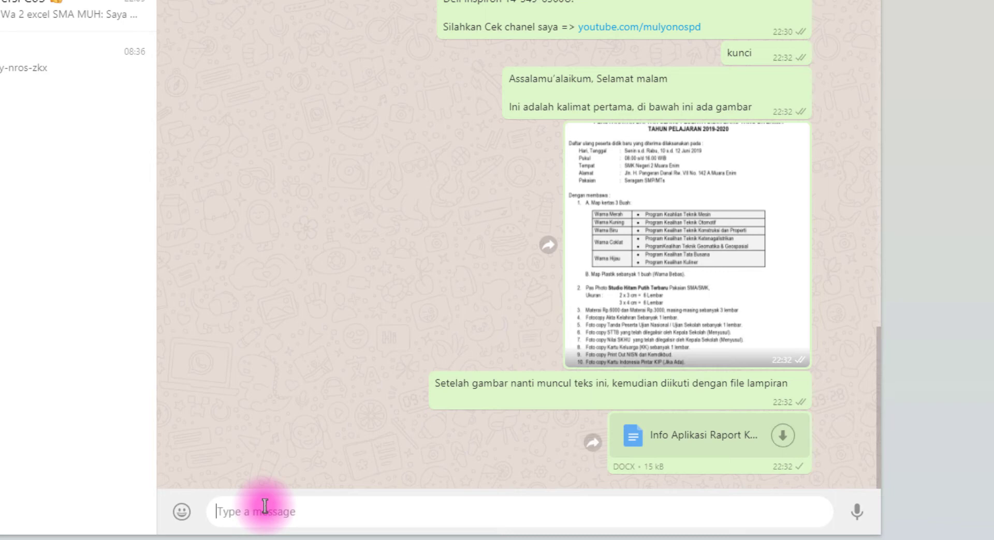
text(Ini adalah kalimat terakhir  Silahkan Cek chanel saya => youtube.com/mulyonospd)
key(Return)
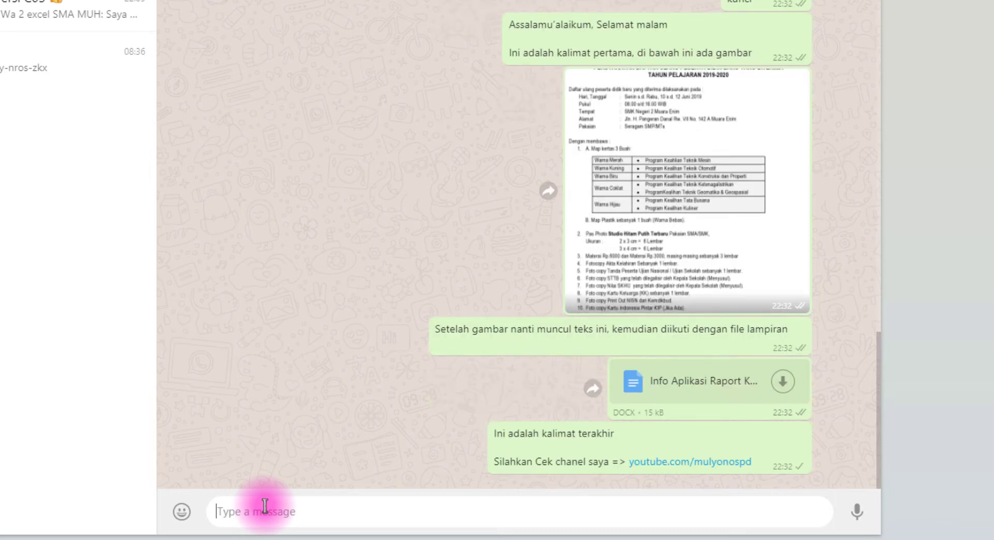
Step: Examine the auto-reply messages in the chat: greeting, first sentence, image, middle text, document, closing sentence and footer link
double_click(514, 52)
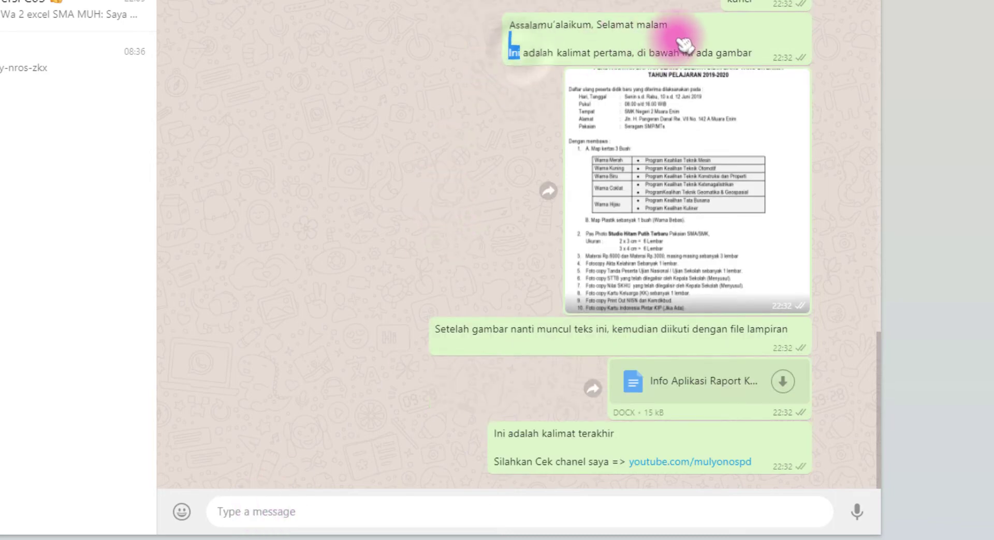
drag(677, 39, 679, 50)
drag(521, 132, 711, 188)
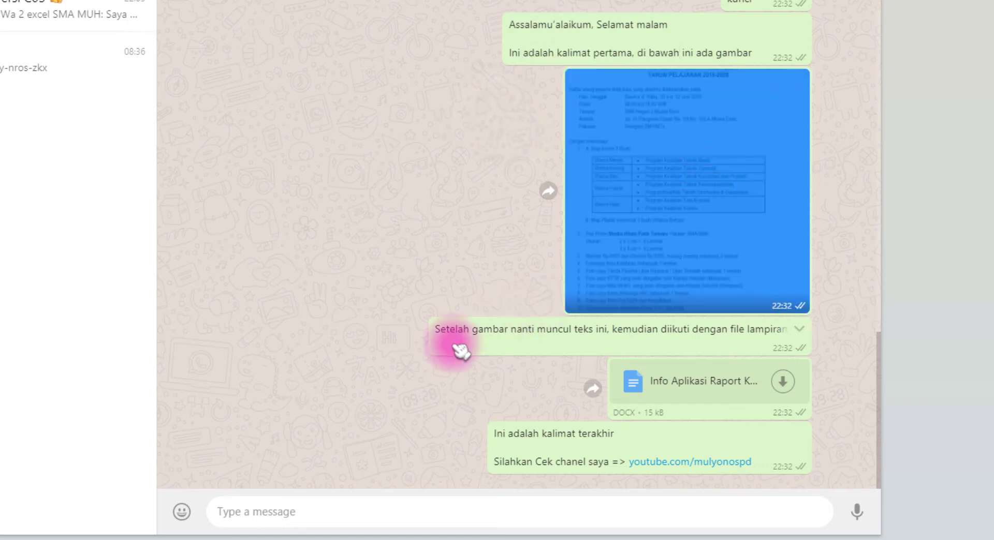
drag(449, 334, 633, 322)
drag(556, 384, 765, 384)
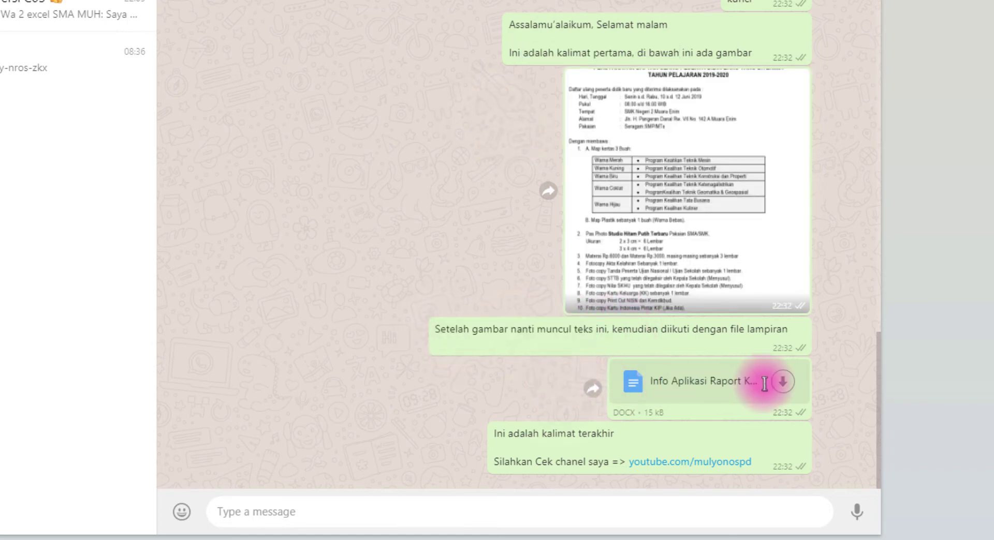
drag(506, 433, 601, 433)
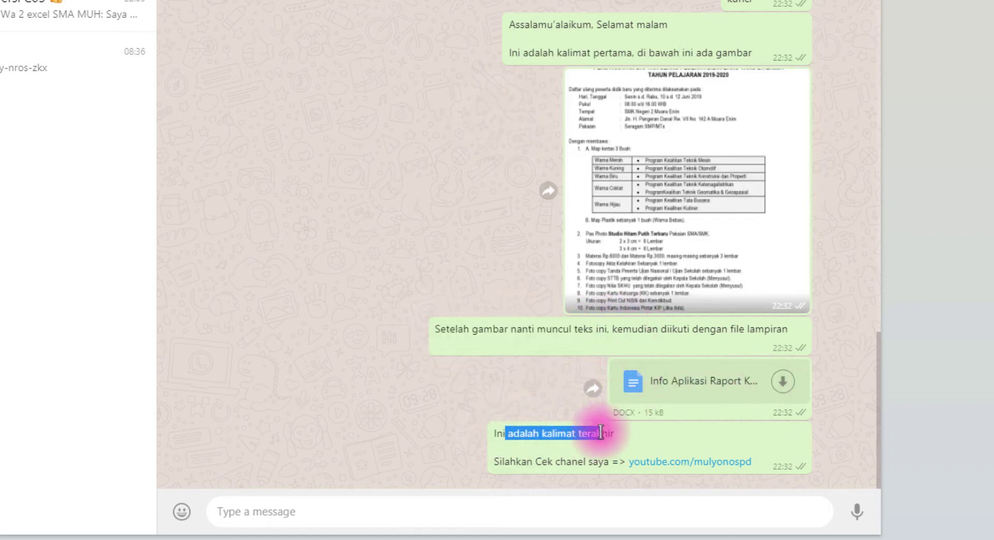
drag(522, 462, 588, 461)
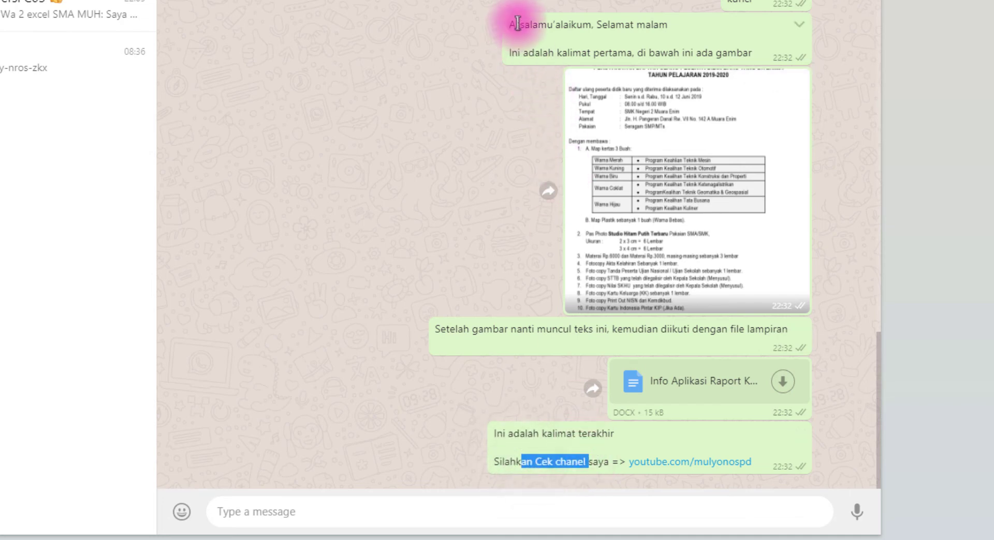
drag(516, 24, 658, 25)
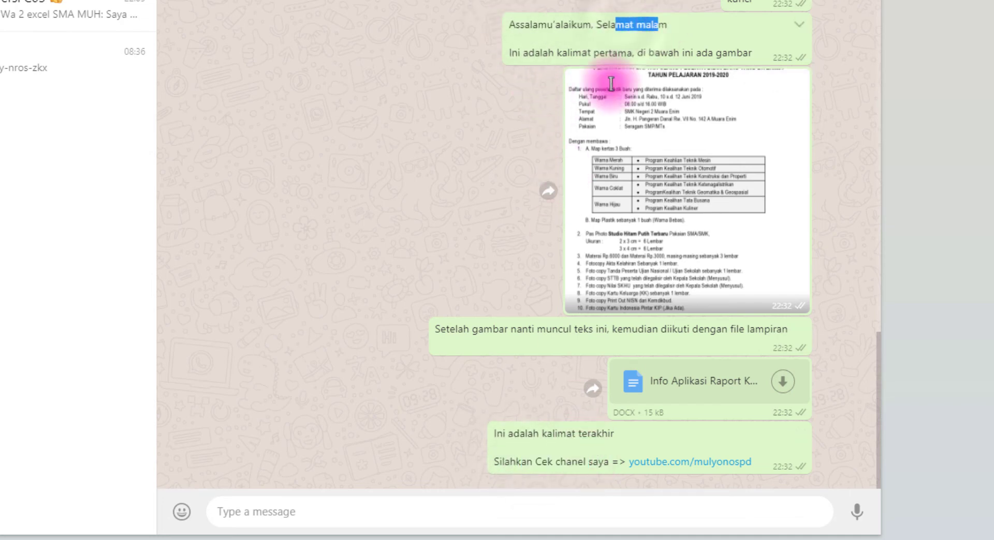
click(461, 217)
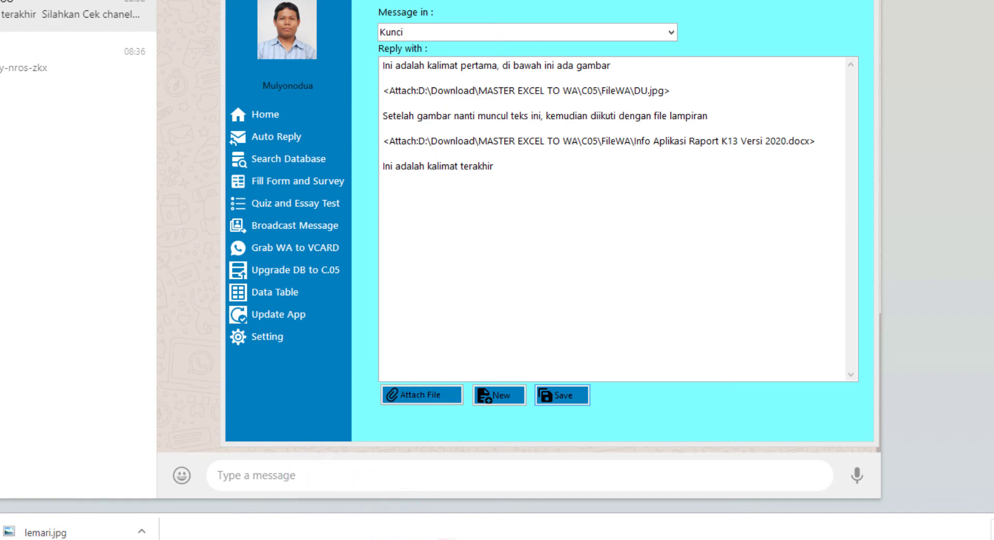
Step: Switch to Document1 in Microsoft Word and highlight the KATA KUNCI and PESAN header row of the keyword table
mouse_move(440, 539)
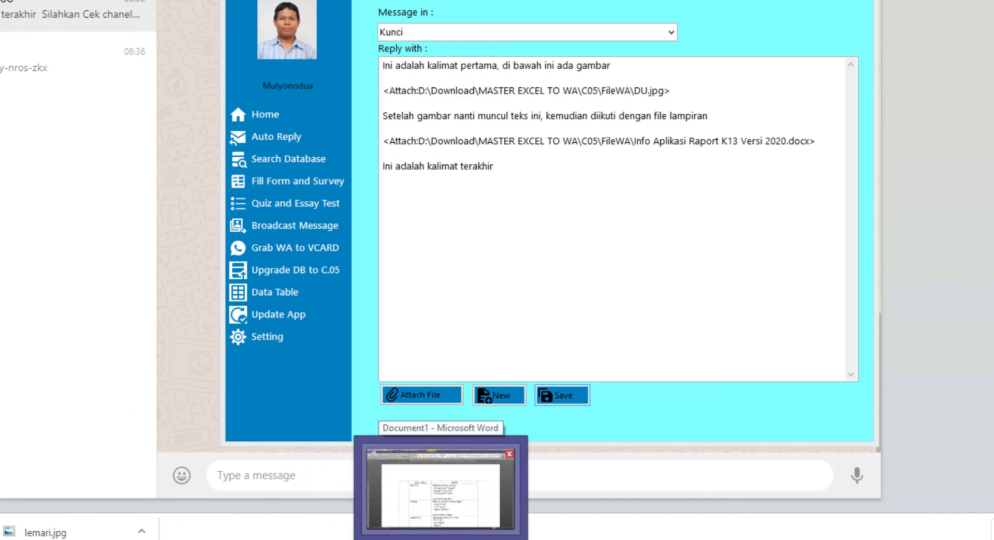
click(440, 490)
drag(129, 93, 375, 86)
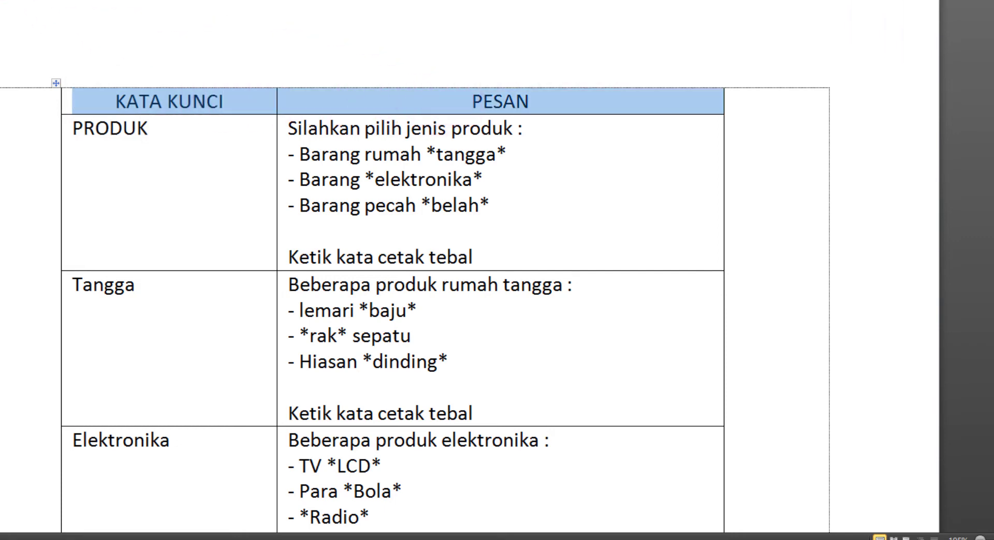
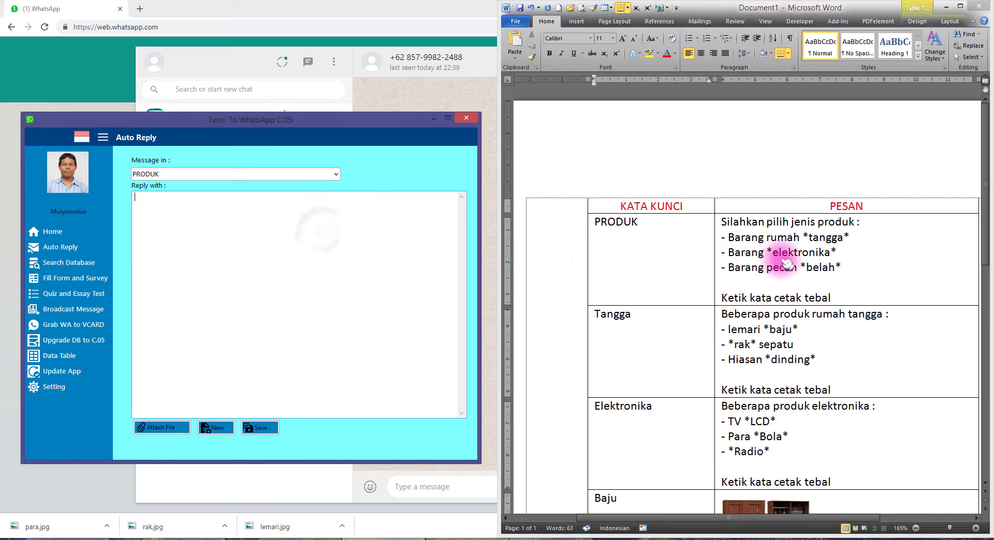
Step: Copy the PRODUK message, from "Silahkan pilih jenis produk :" to "Ketik kata cetak tebal", from the Word table into the PRODUK auto-reply in Excel To WhatsApp
drag(717, 221, 839, 297)
click(721, 221)
key(ctrl+c)
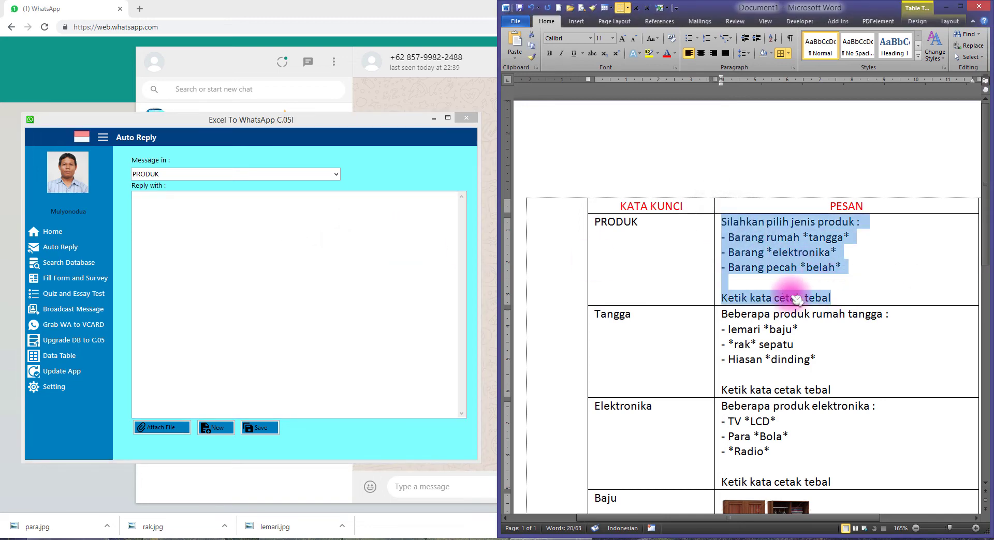
click(355, 241)
key(ctrl+v)
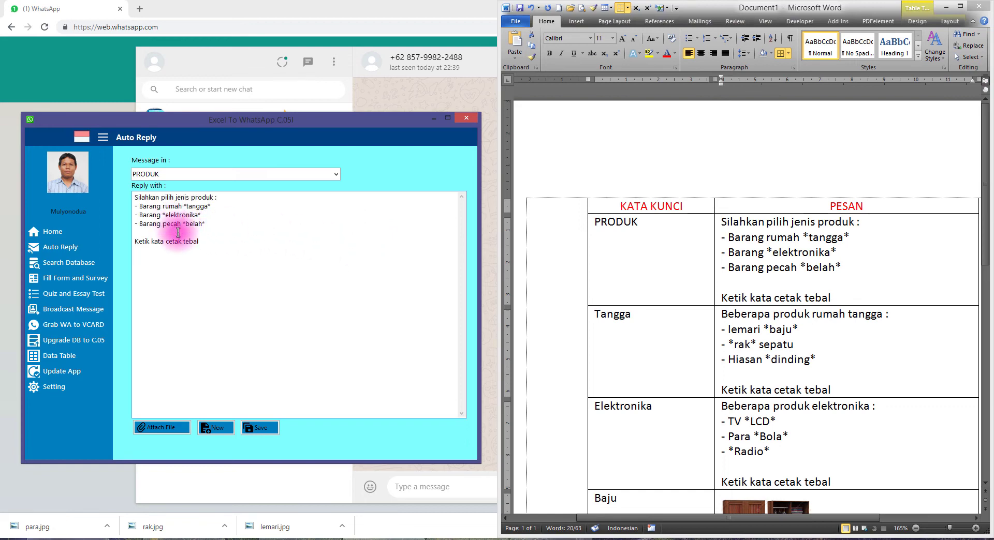
drag(147, 196, 204, 249)
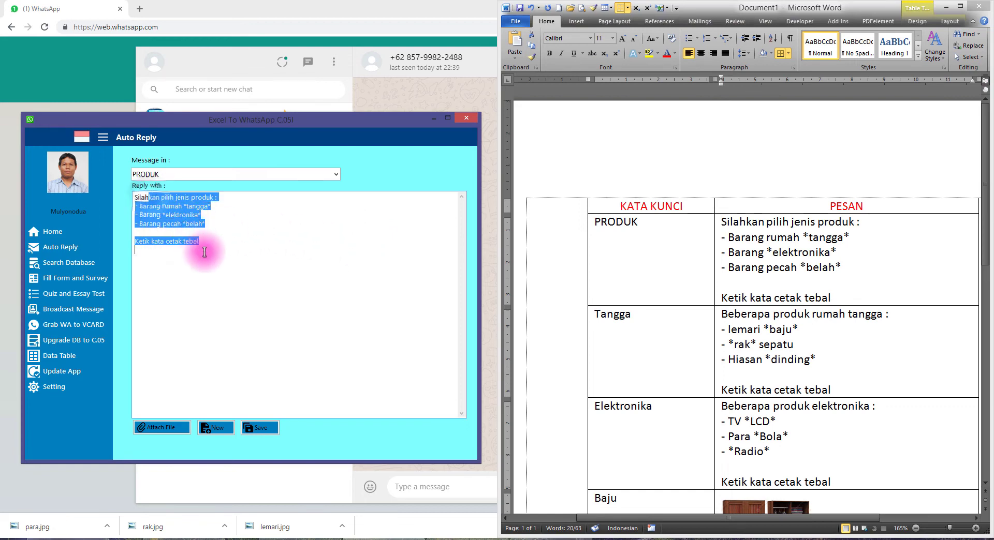
Step: Save the PRODUK auto-reply with its pasted product list and acknowledge the confirmation
click(222, 246)
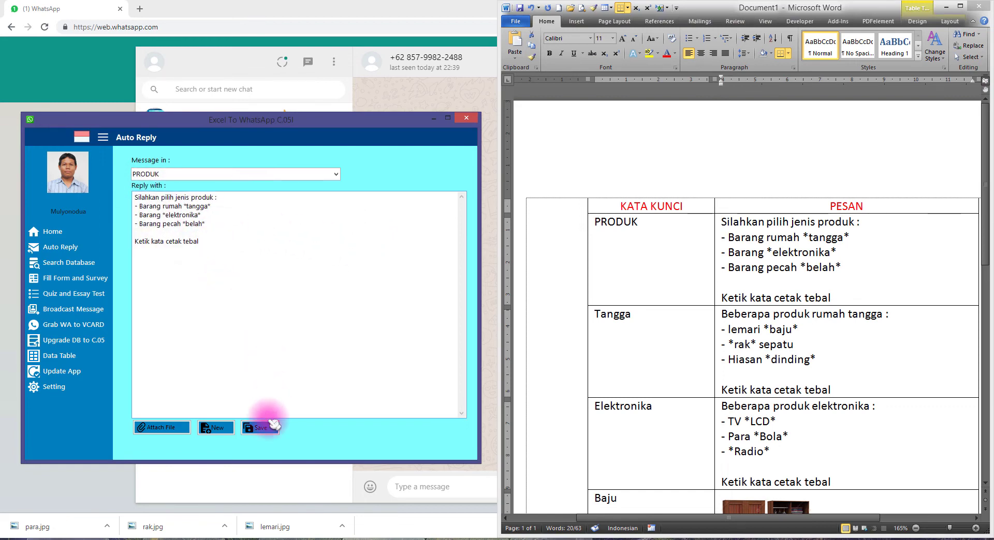
click(263, 430)
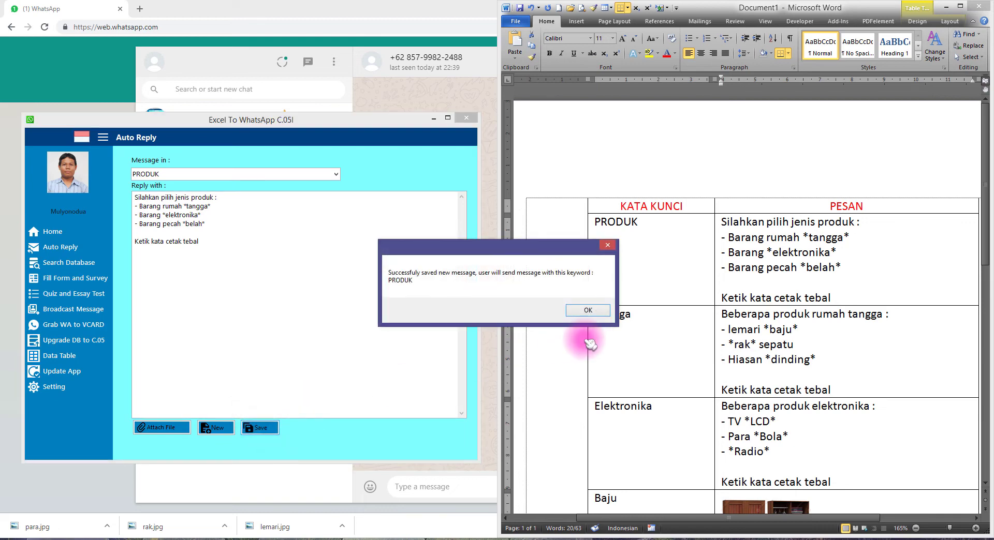
click(589, 317)
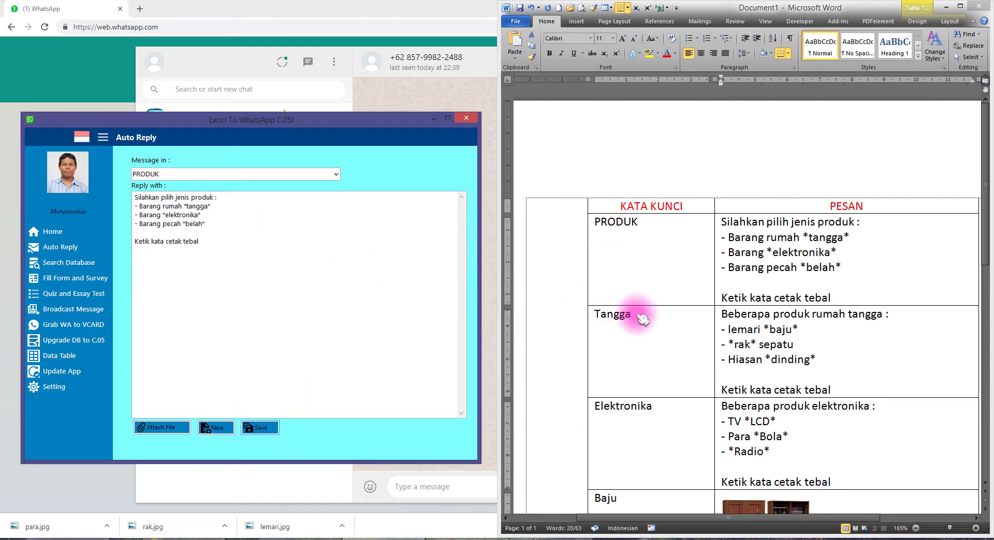
Step: Start a new auto-reply in Excel To WhatsApp with the keyword TANGGA from the Word table
click(610, 315)
double_click(610, 314)
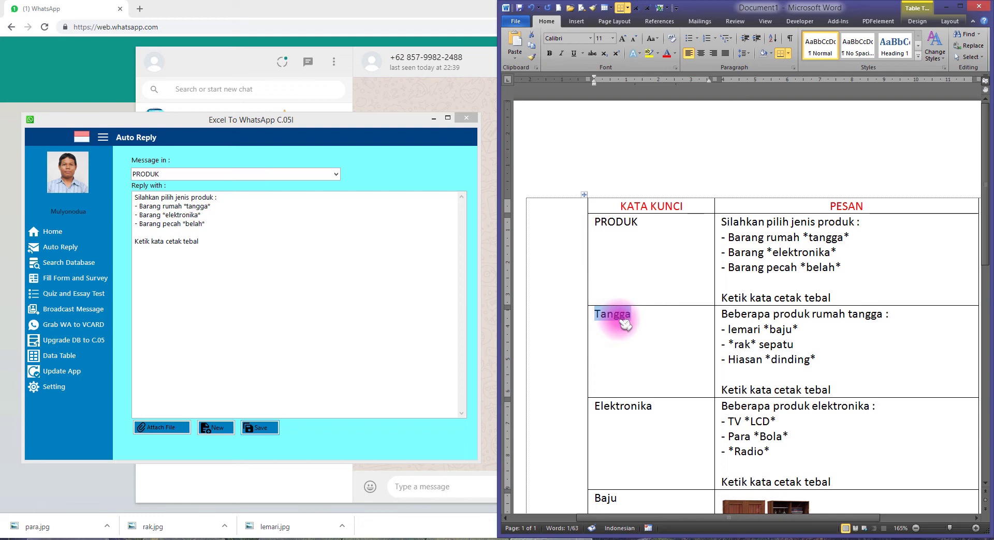
click(155, 174)
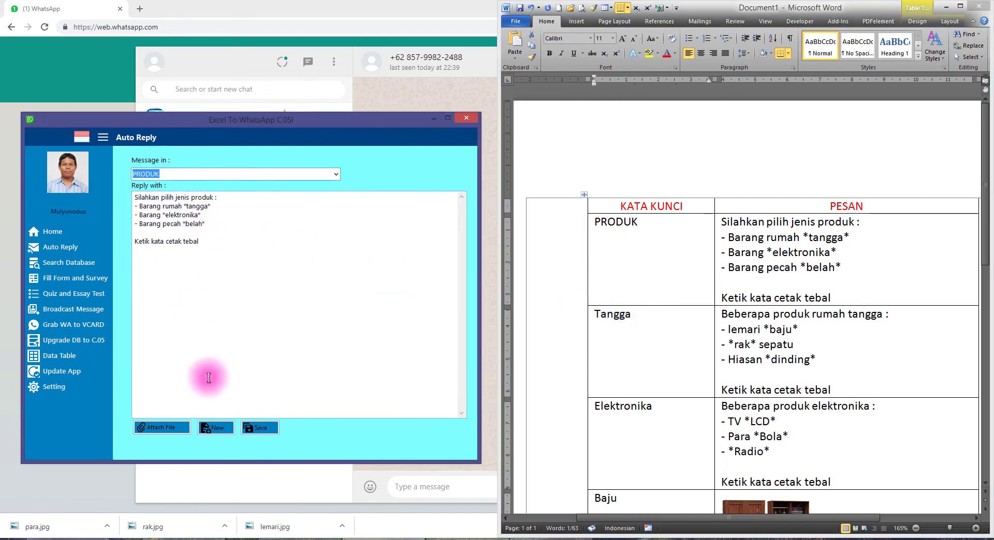
click(213, 428)
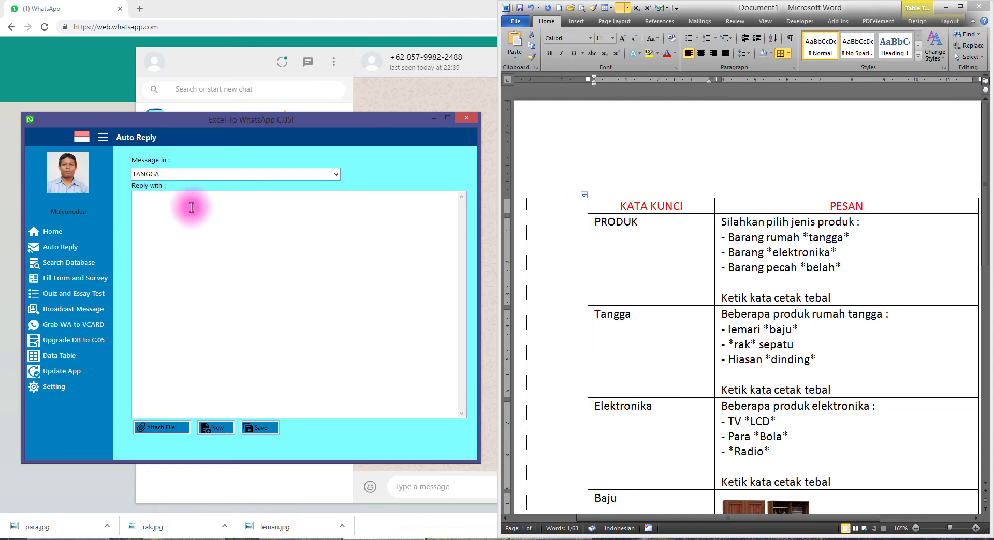
Step: Copy the Tangga message, from "Beberapa produk rumah tangga :" to "Ketik kata cetak tebal", into the TANGGA reply and save it
click(828, 383)
drag(828, 383, 726, 317)
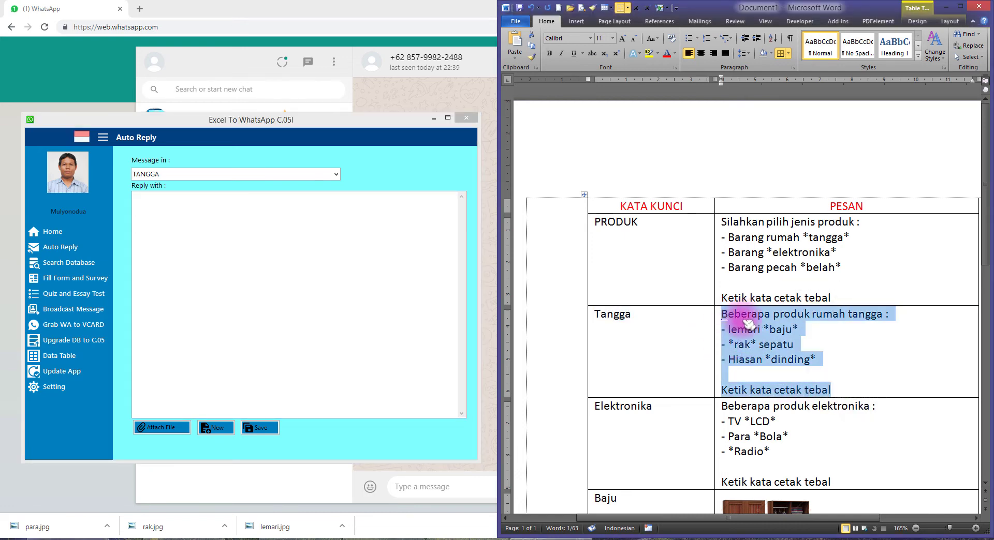
click(269, 278)
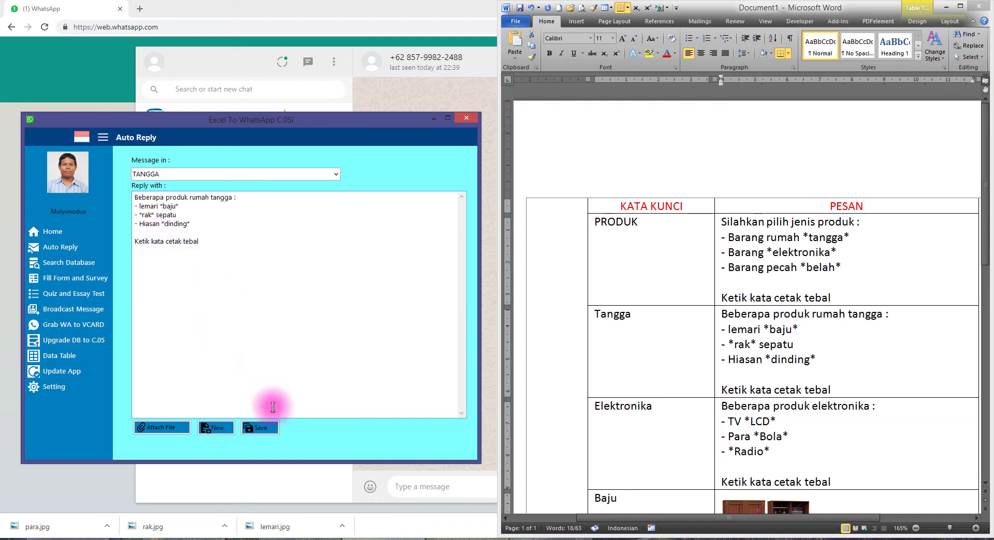
click(269, 429)
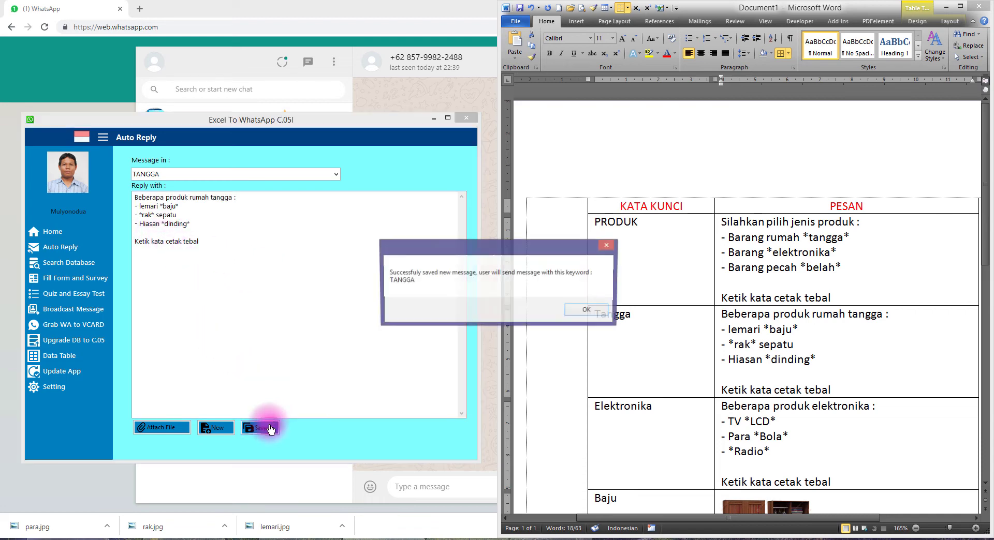
click(581, 310)
Step: Copy the keyword Elektronika from the Word table into a new auto-reply
click(719, 391)
scroll(628, 366, down, 1)
double_click(628, 367)
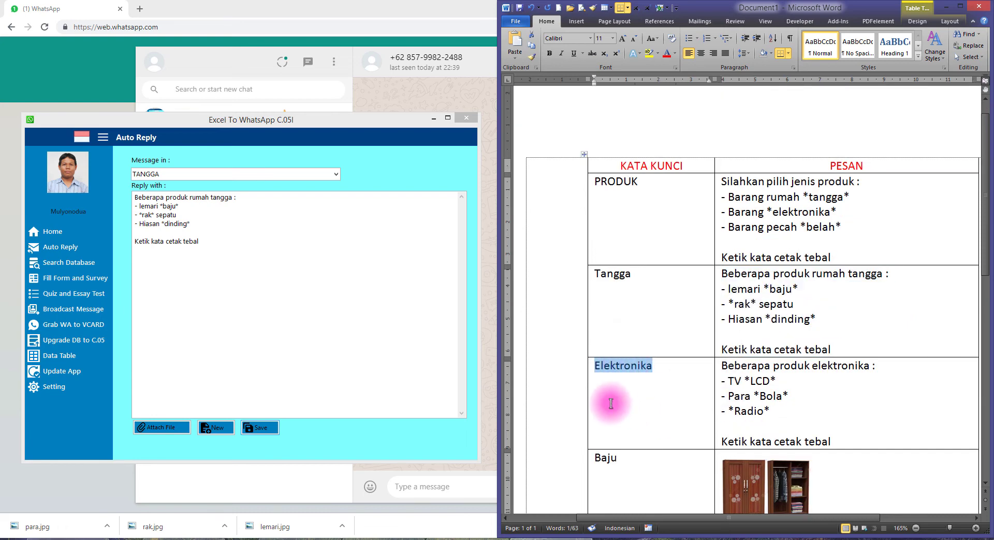
click(212, 427)
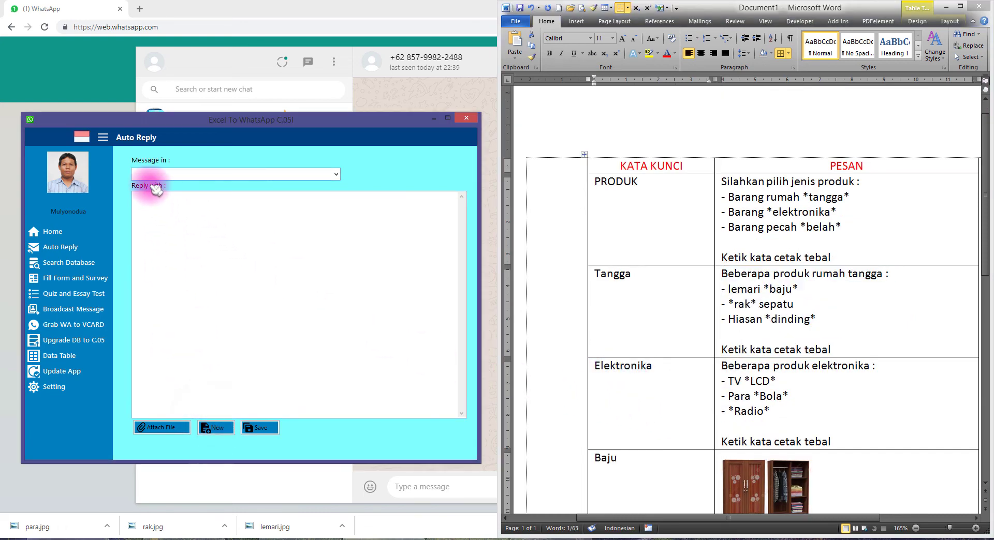
key(ctrl+v)
Step: Copy the Elektronika message, from "Beberapa produk elektronika :" to "Ketik kata cetak tebal", into the reply and save the auto-reply
click(718, 337)
click(740, 366)
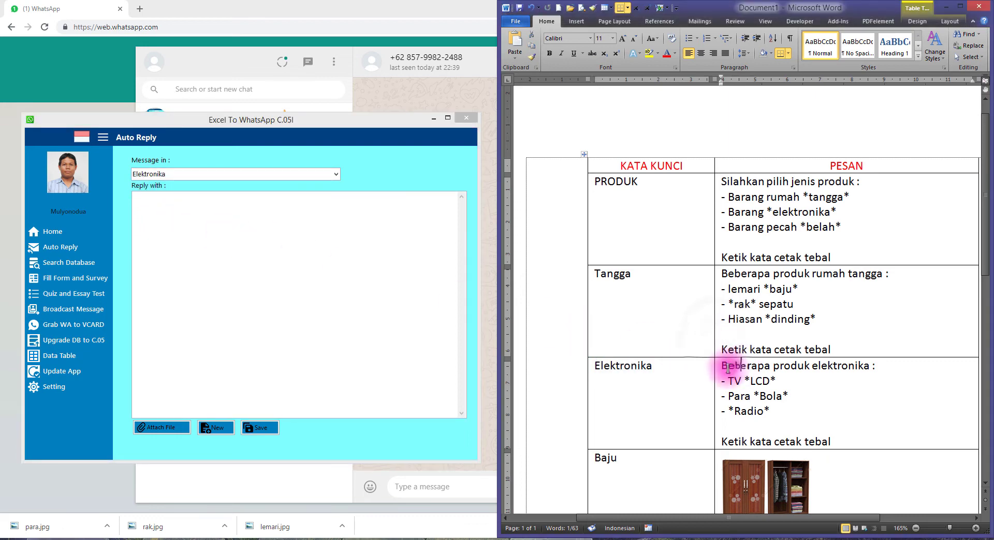
drag(727, 366, 831, 443)
click(242, 267)
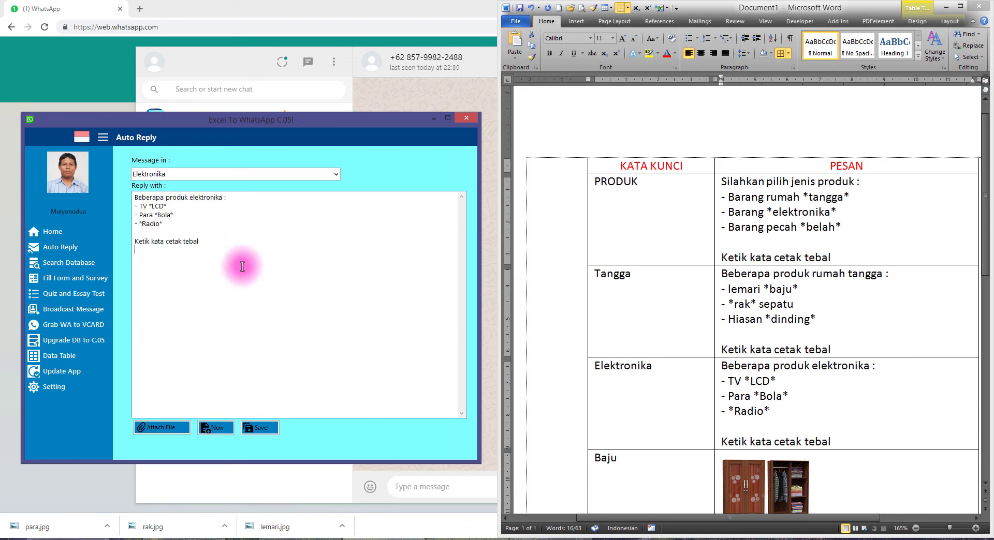
click(265, 428)
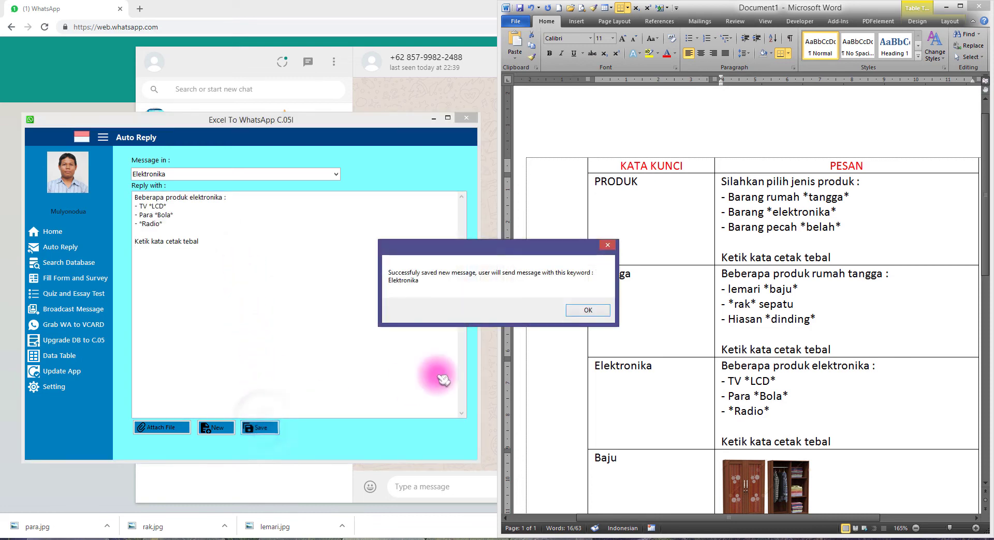
click(640, 313)
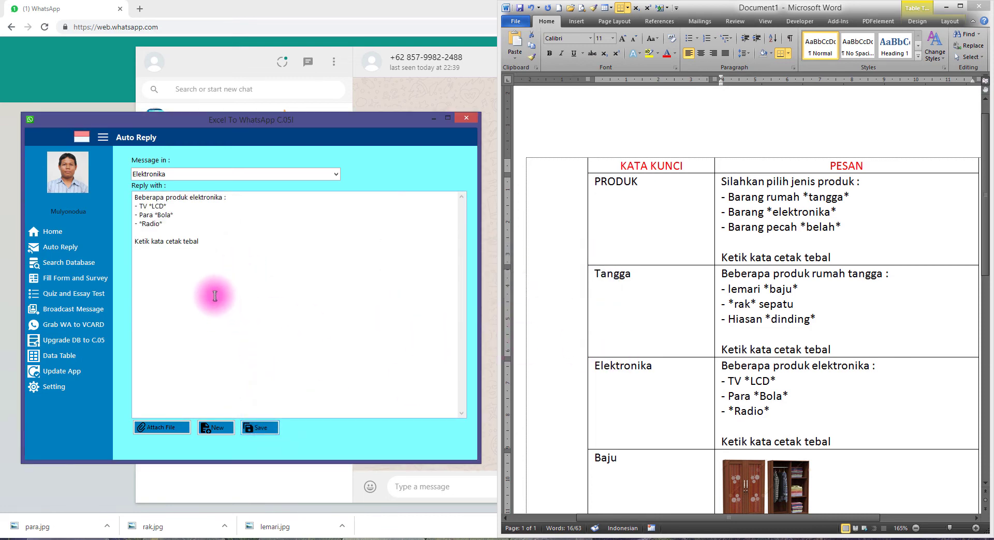
Step: Copy the keyword Baju from the Word table into a new auto-reply
click(646, 386)
scroll(646, 386, down, 3)
click(608, 338)
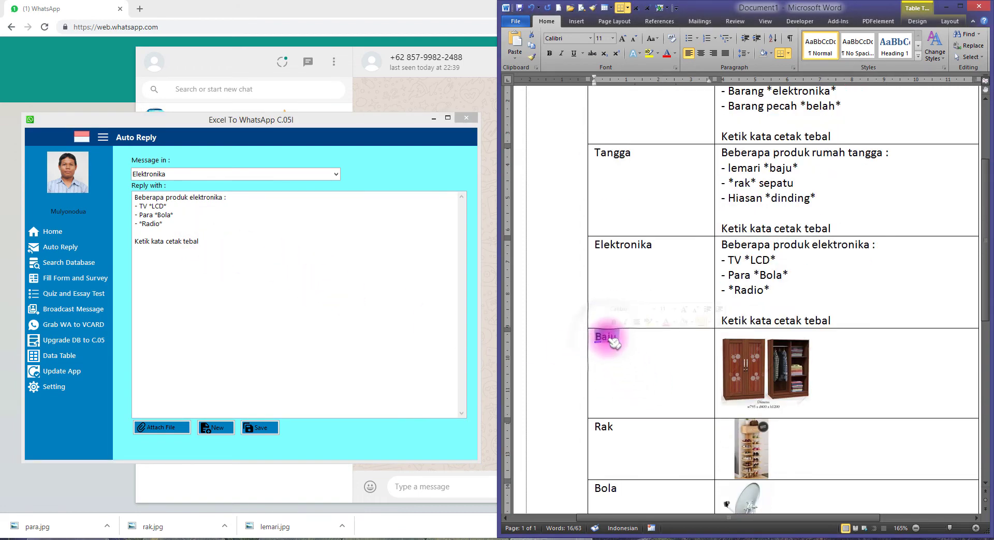
click(222, 363)
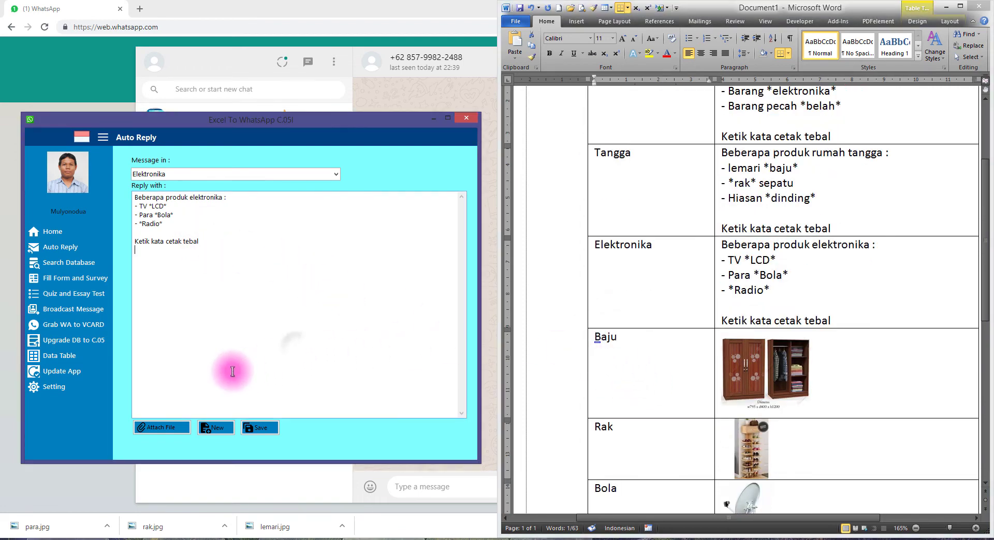
click(210, 427)
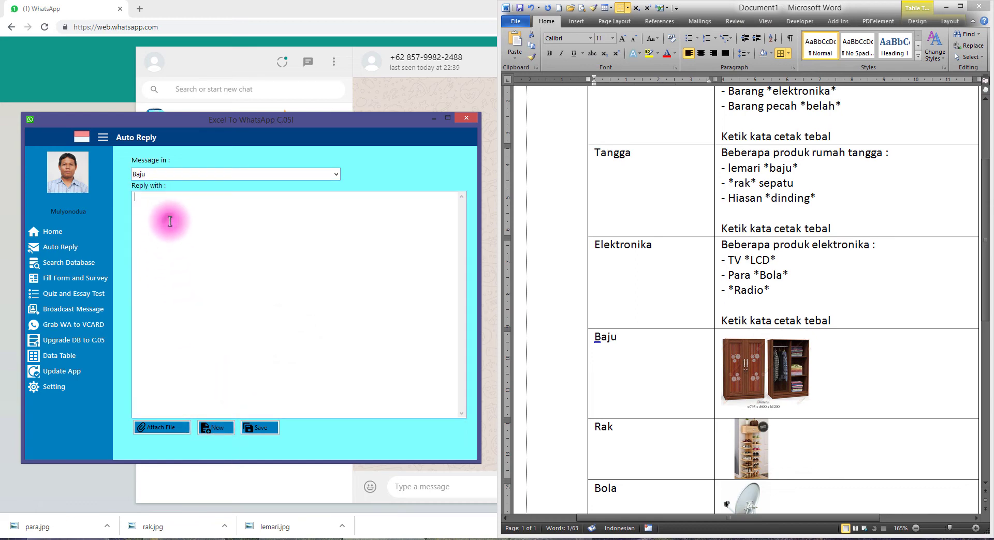
Step: Attach lemari.jpg from the gambar2 folder to the Baju reply, matching the wardrobe picture in the Word table
click(753, 357)
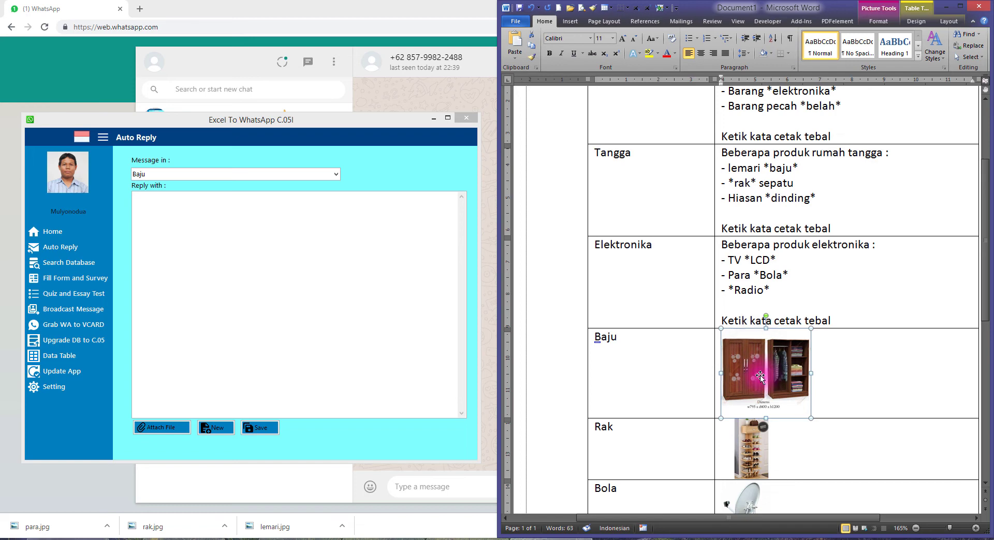
click(231, 239)
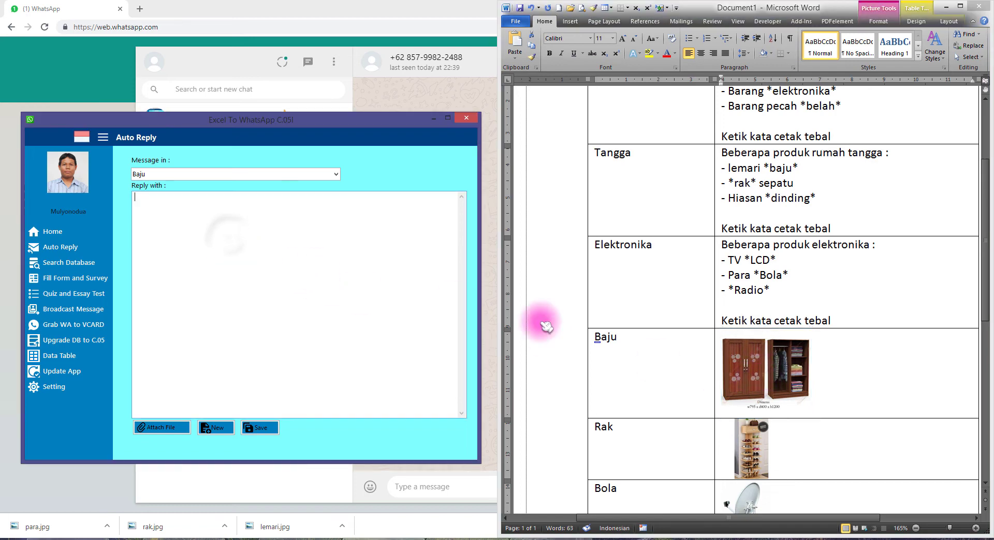
click(766, 358)
click(215, 246)
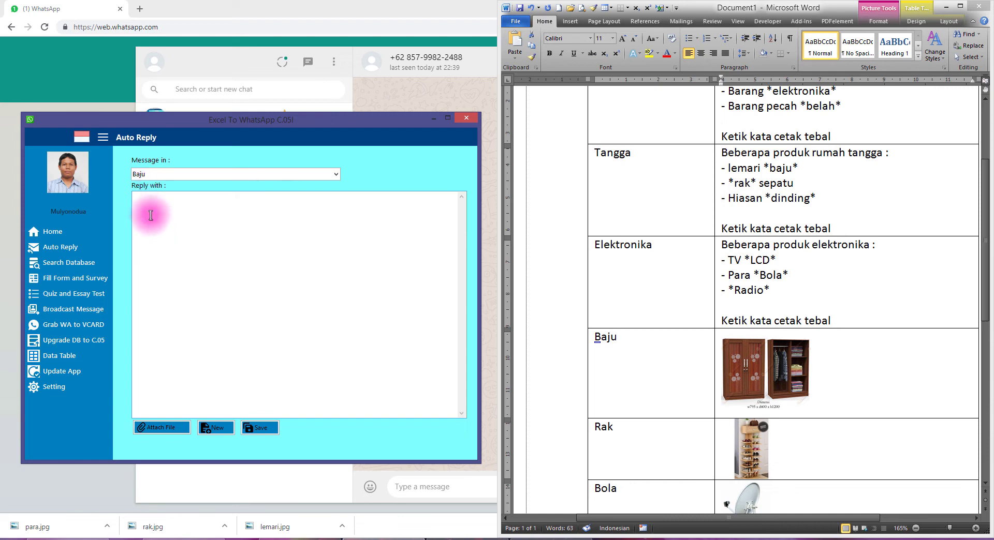
click(165, 427)
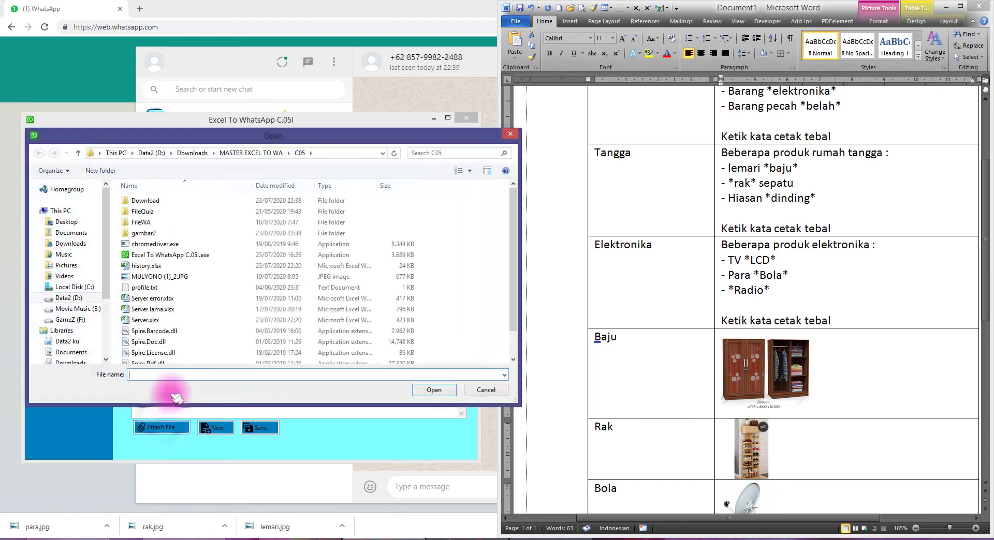
double_click(167, 232)
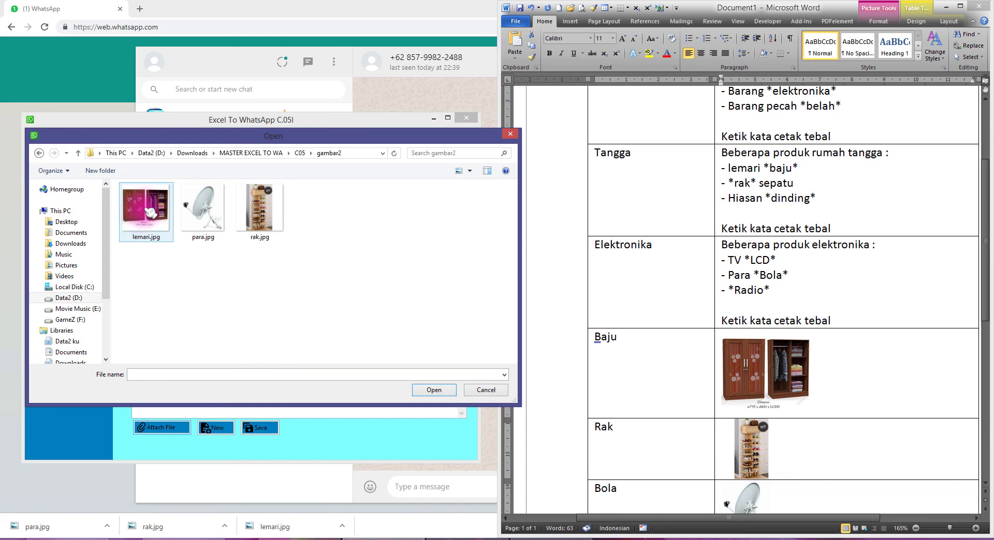
double_click(151, 212)
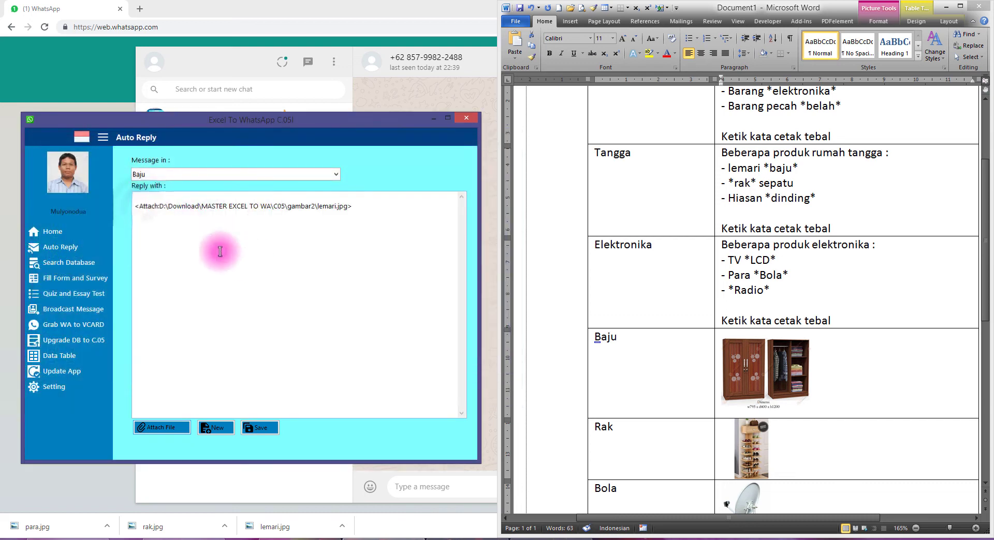
Step: Remove the blank line above the lemari.jpg attachment tag and save the Baju auto-reply
key(Delete)
drag(149, 175, 341, 198)
click(160, 199)
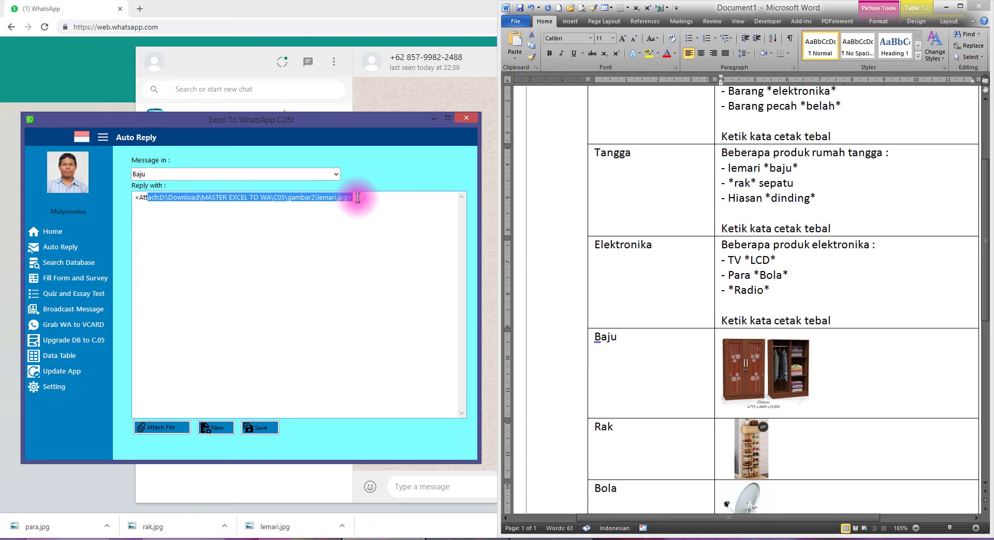
click(261, 428)
click(590, 310)
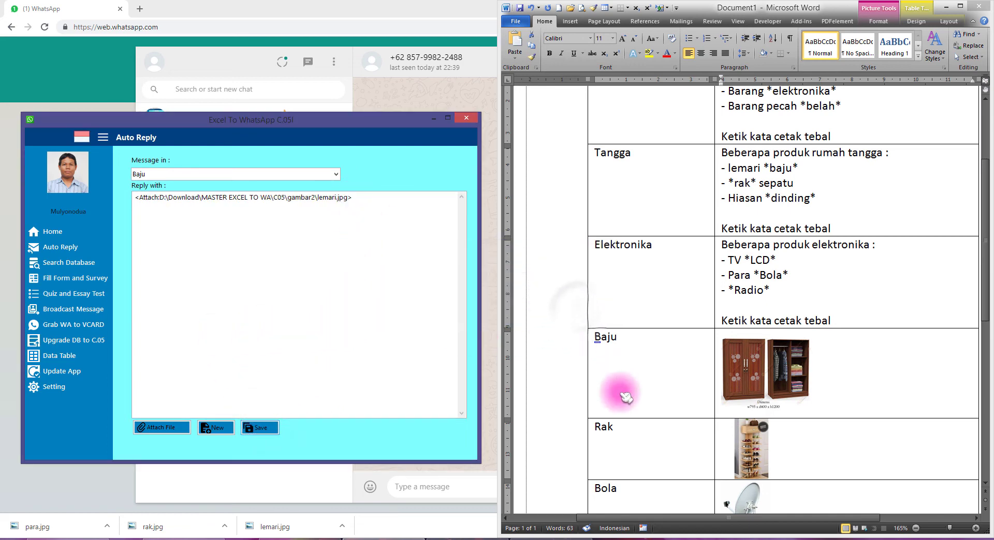
Step: Create and save a new auto-reply for the keyword RAK that attaches rak.jpg from the gambar2 folder
double_click(604, 425)
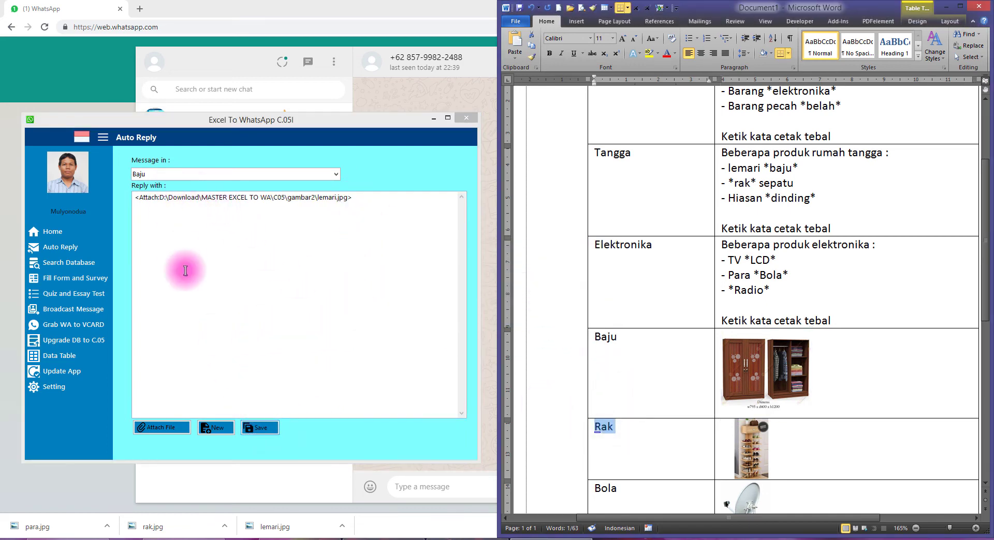
click(215, 427)
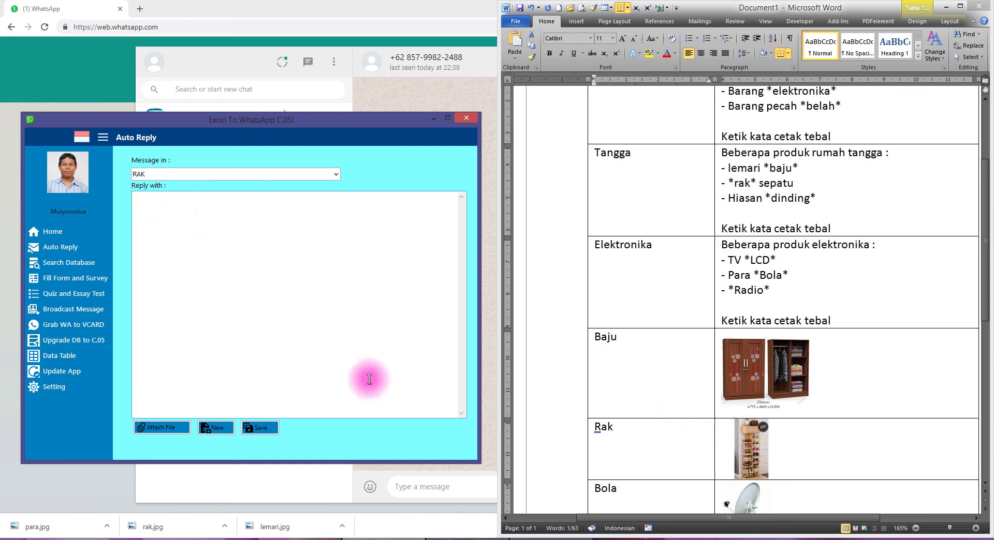
click(166, 433)
click(153, 236)
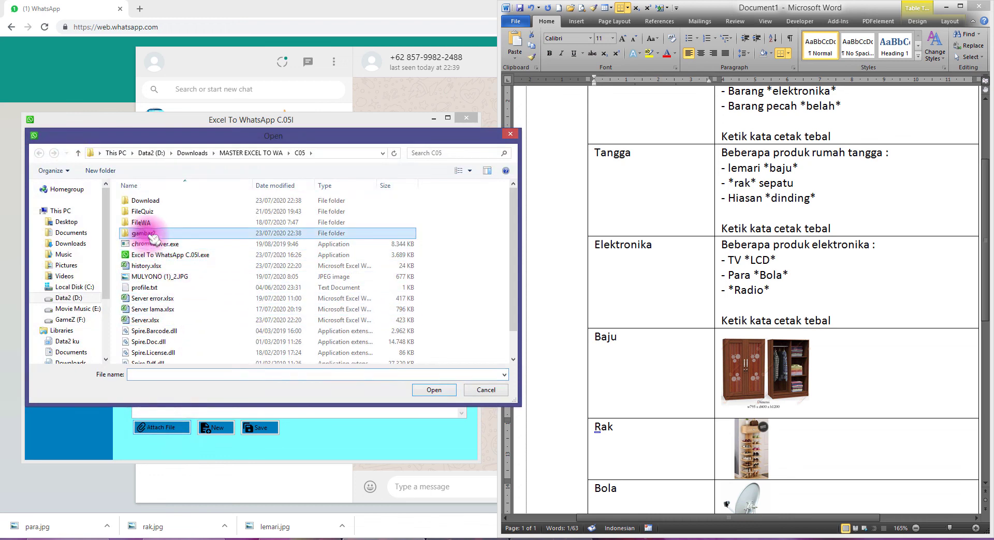
double_click(153, 236)
click(261, 220)
double_click(261, 220)
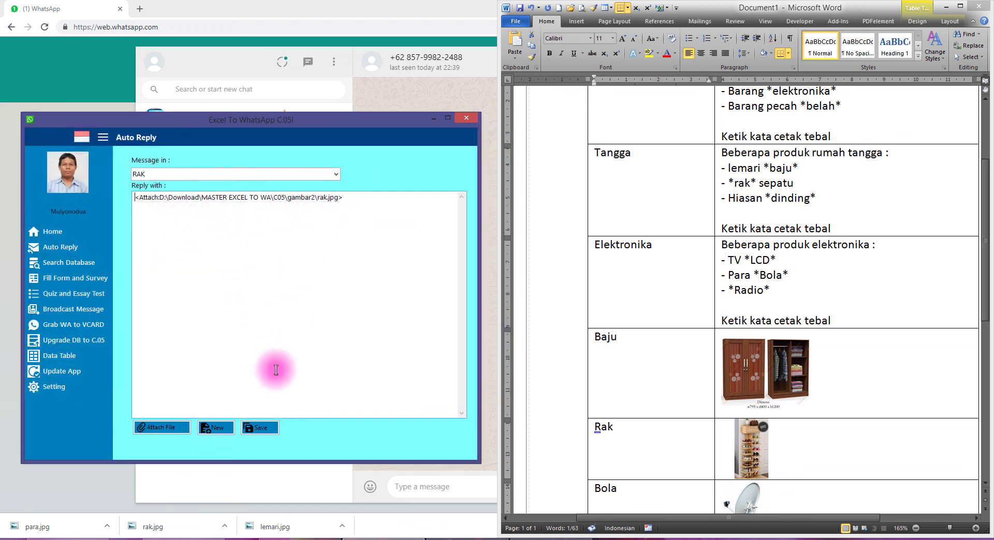
click(260, 428)
click(587, 310)
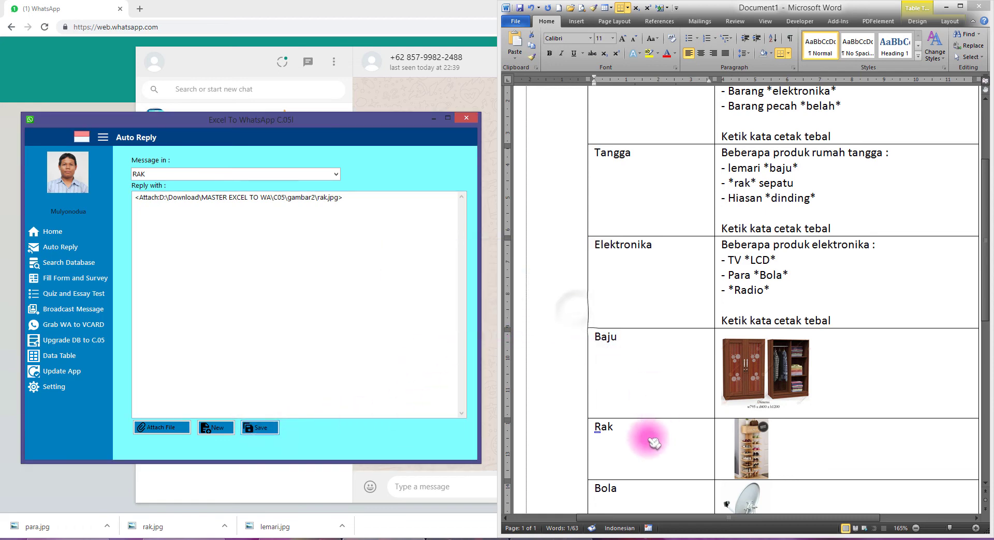
Step: Start a new auto-reply for the keyword BOLA and attach para.jpg from the gambar2 folder
double_click(643, 437)
scroll(644, 455, down, 3)
click(207, 431)
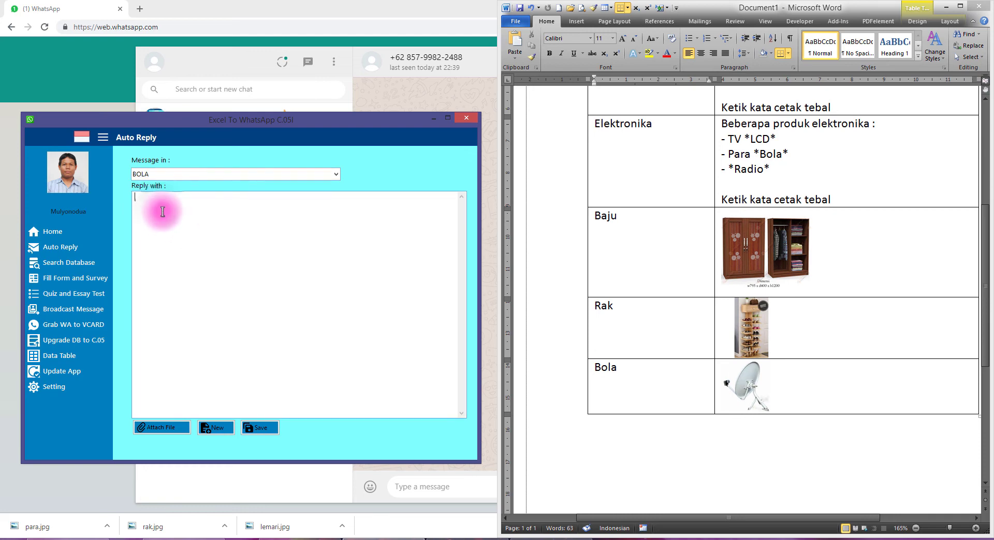
click(164, 428)
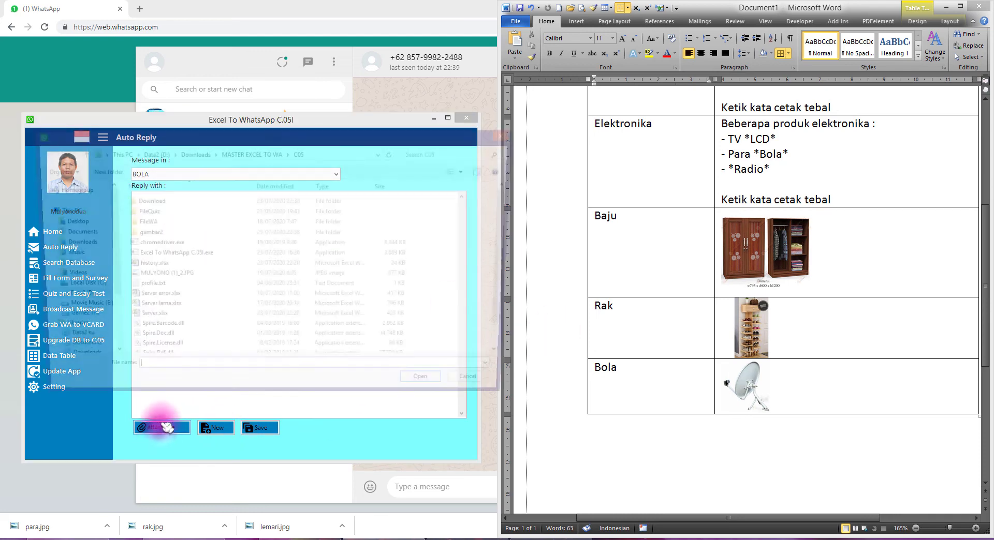
double_click(170, 231)
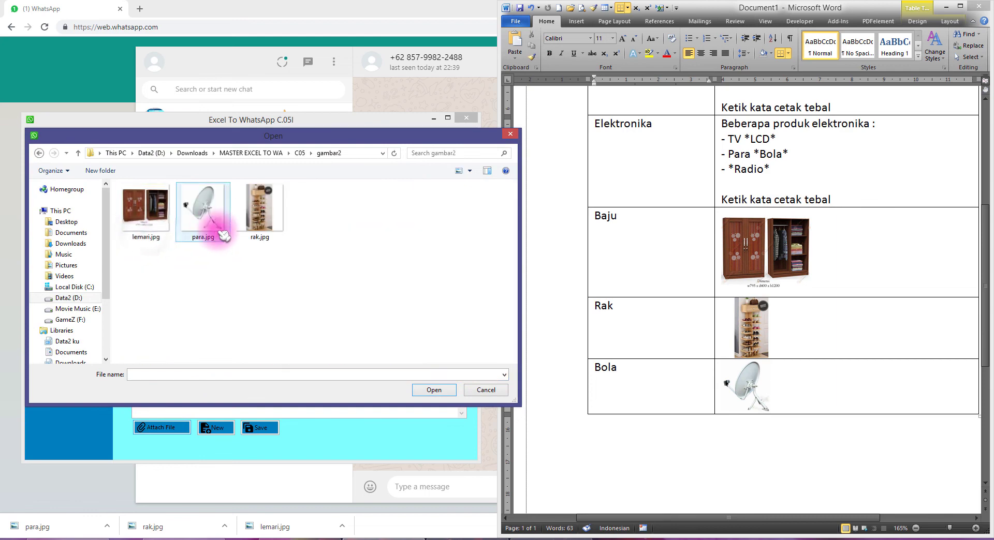
double_click(202, 209)
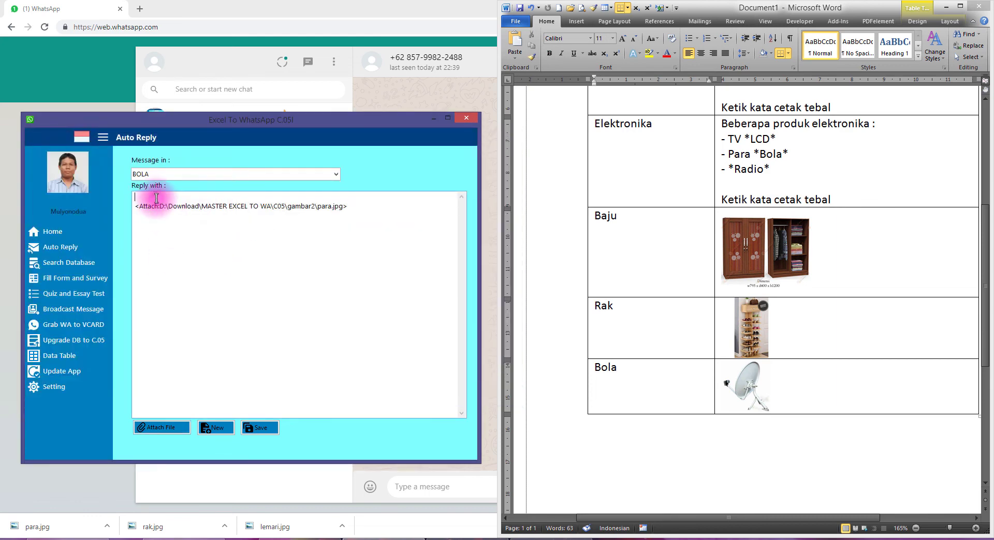
Step: Remove the blank line above the para.jpg attachment tag and save the BOLA auto-reply
key(Delete)
click(264, 433)
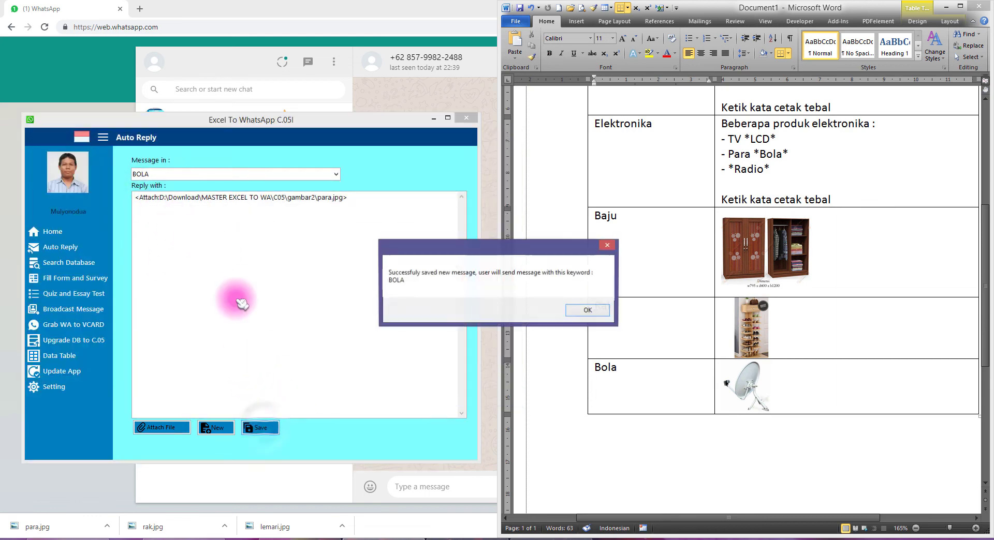
click(580, 311)
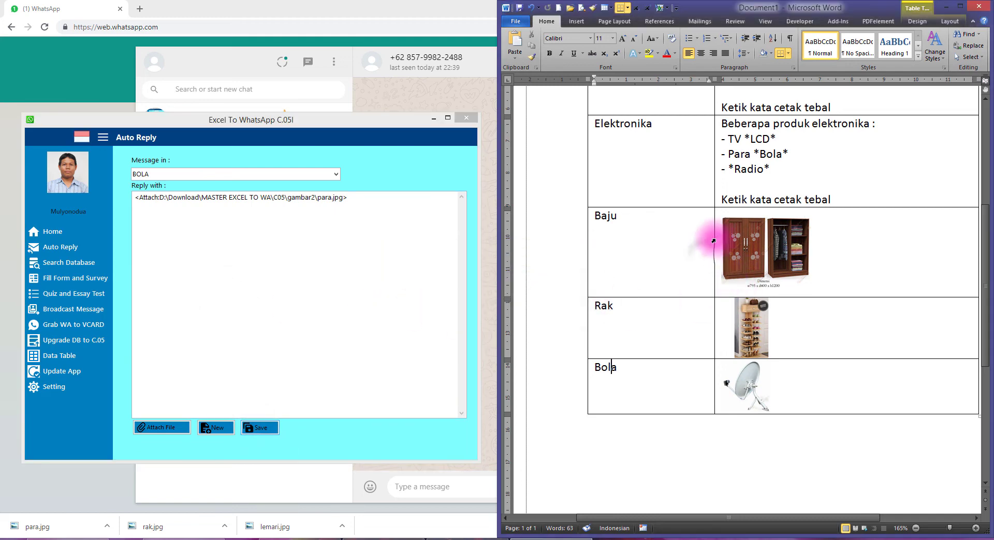
Step: Review the Word keyword table, checking how the starred words in the PRODUK, Tangga and Elektronika messages relate to the keyword rows
click(741, 170)
scroll(764, 143, up, 4)
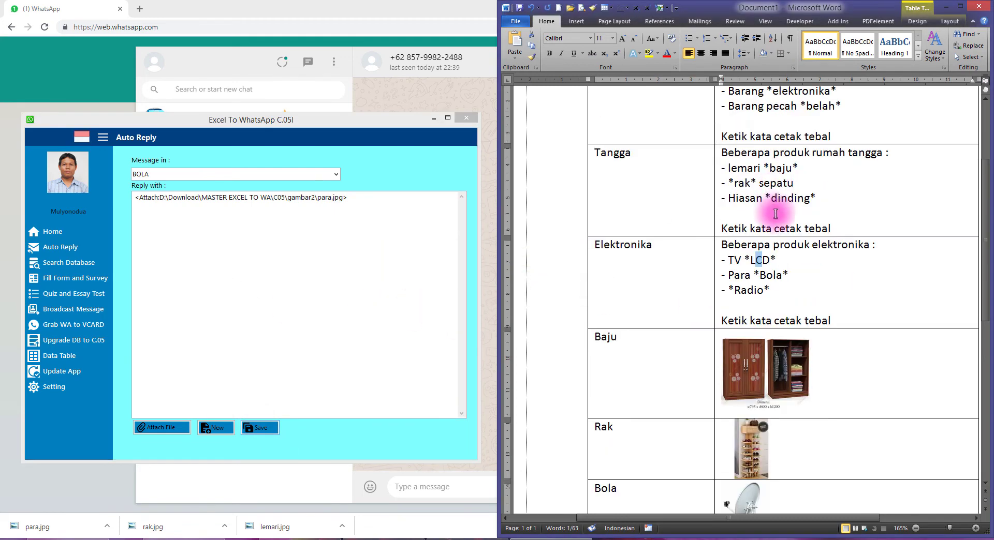
drag(728, 278, 810, 279)
drag(741, 187, 826, 186)
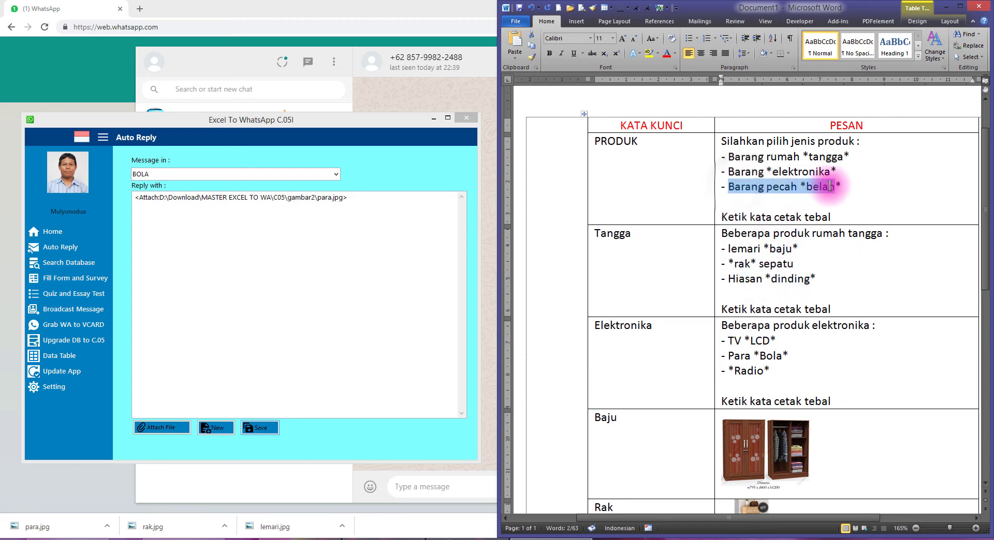
scroll(829, 280, down, 5)
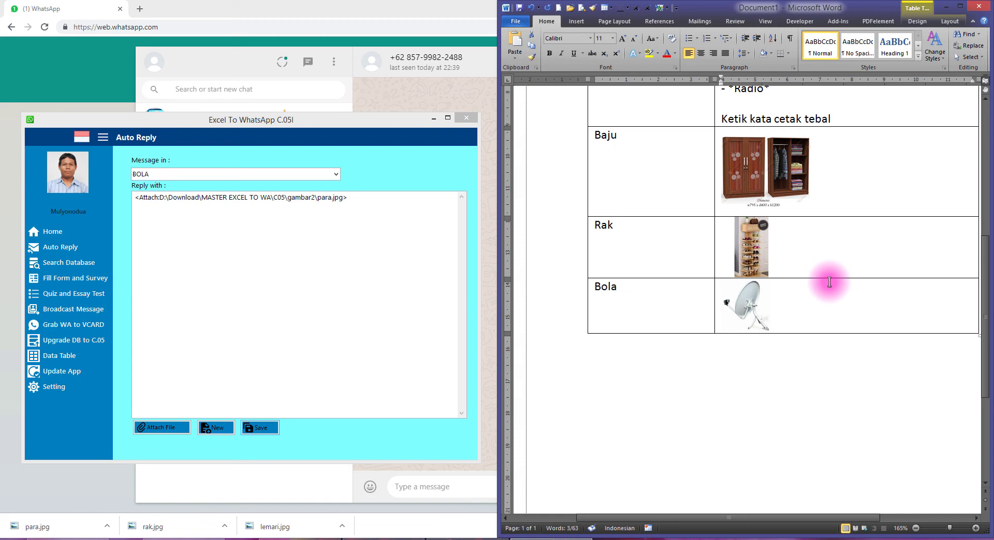
scroll(804, 311, up, 5)
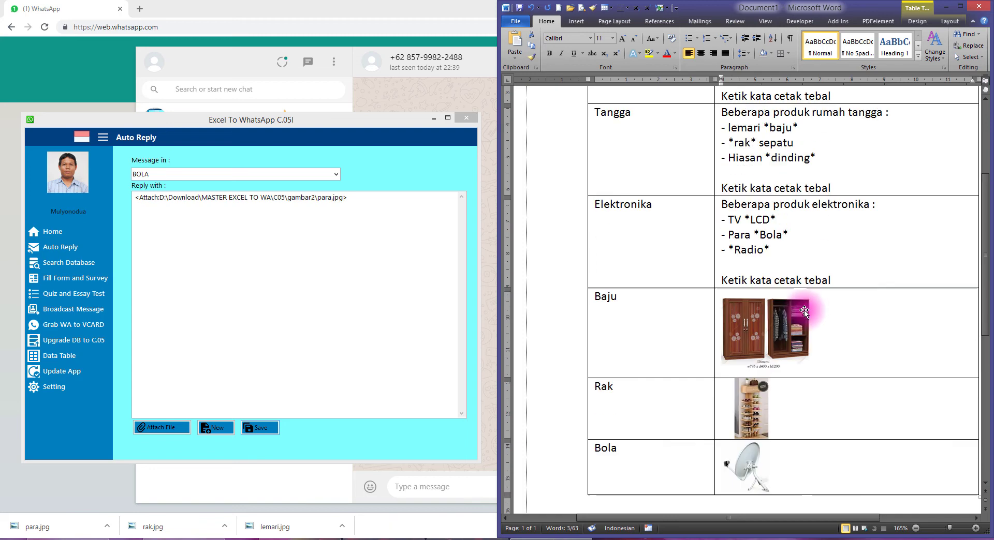
scroll(805, 310, up, 4)
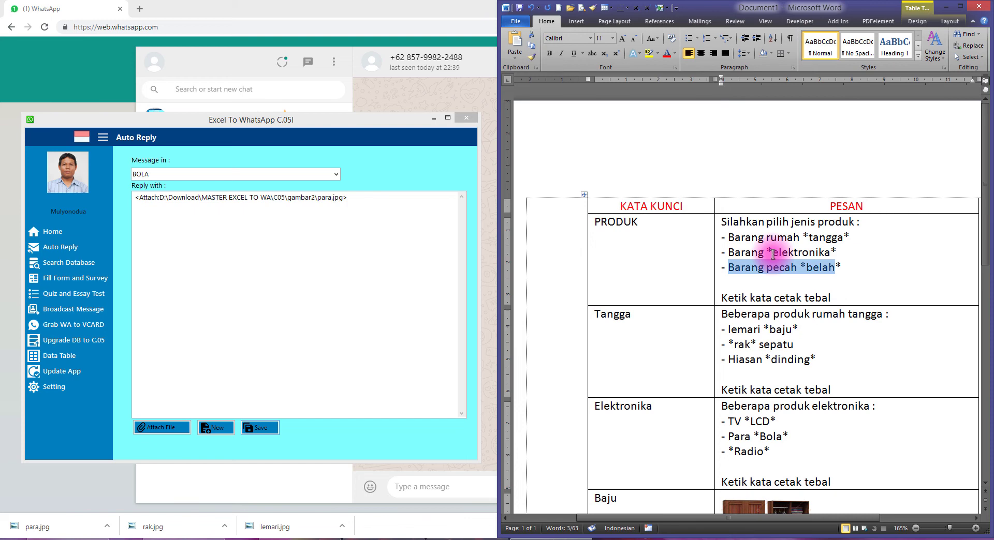
scroll(790, 316, down, 4)
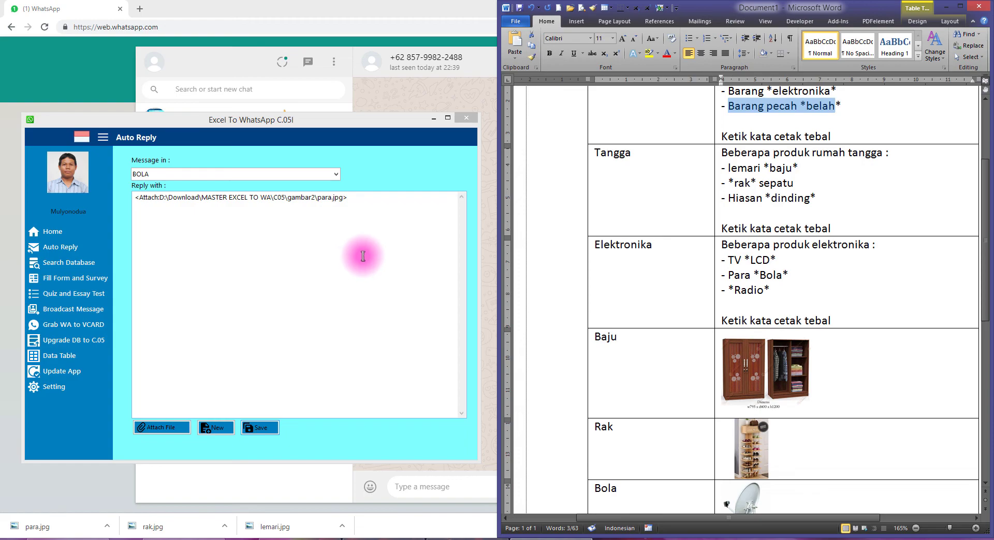
Step: Minimize the auto-reply window and place the WhatsApp Web window beside the Word document, showing the latest chat messages
click(445, 111)
drag(444, 11, 260, 17)
scroll(271, 326, down, 2)
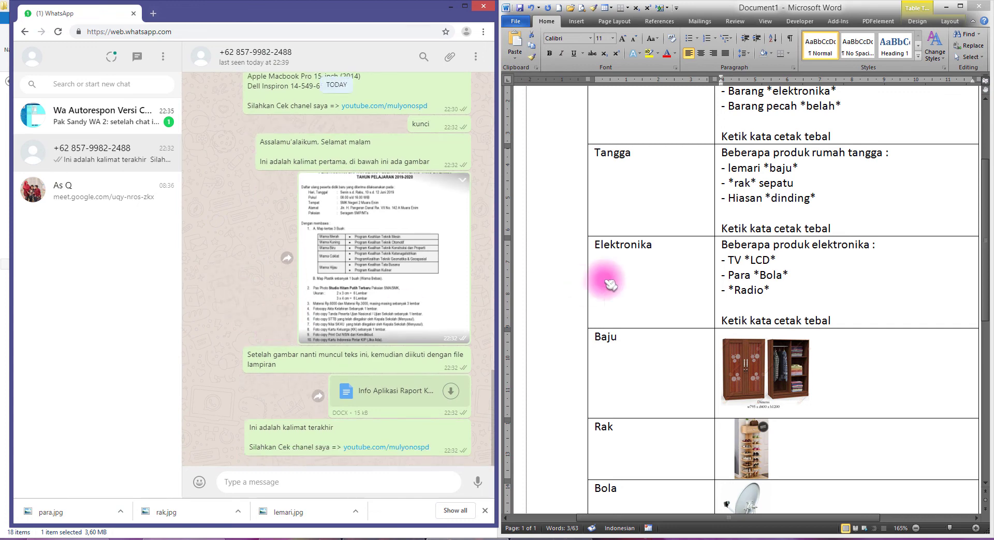
Step: Send the keyword PRODUK in the open WhatsApp chat and compare the auto-reply with the PRODUK row of the Word table
click(656, 199)
scroll(654, 204, up, 4)
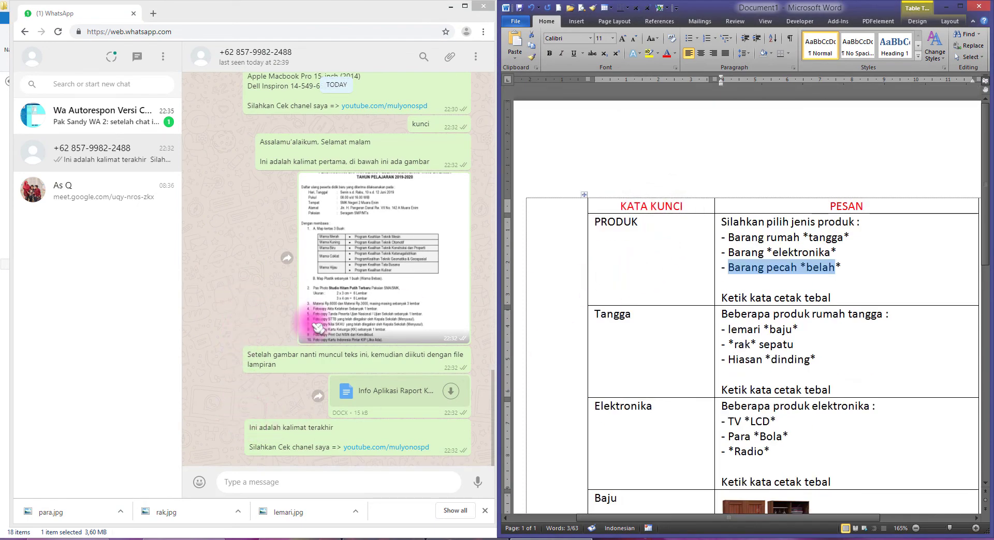
double_click(600, 221)
click(204, 322)
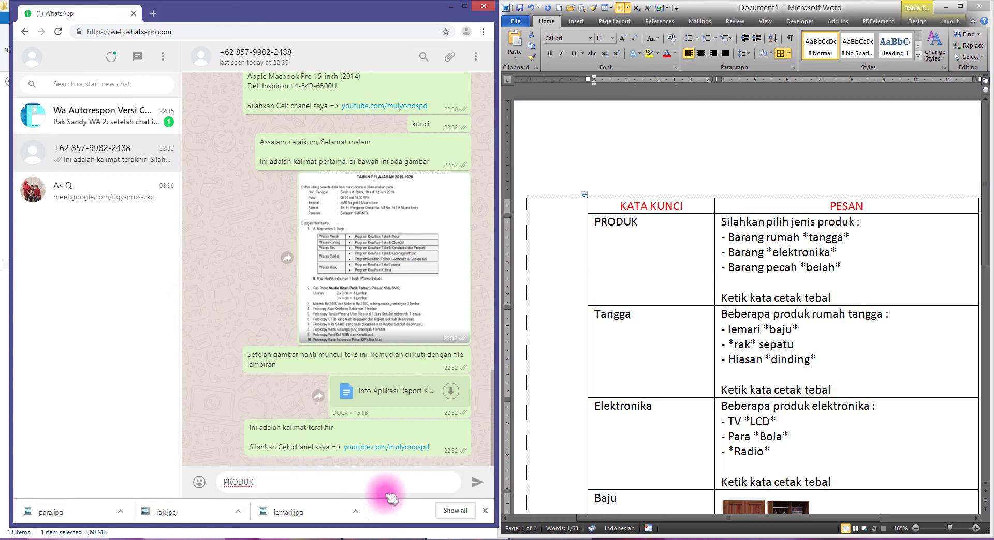
key(Return)
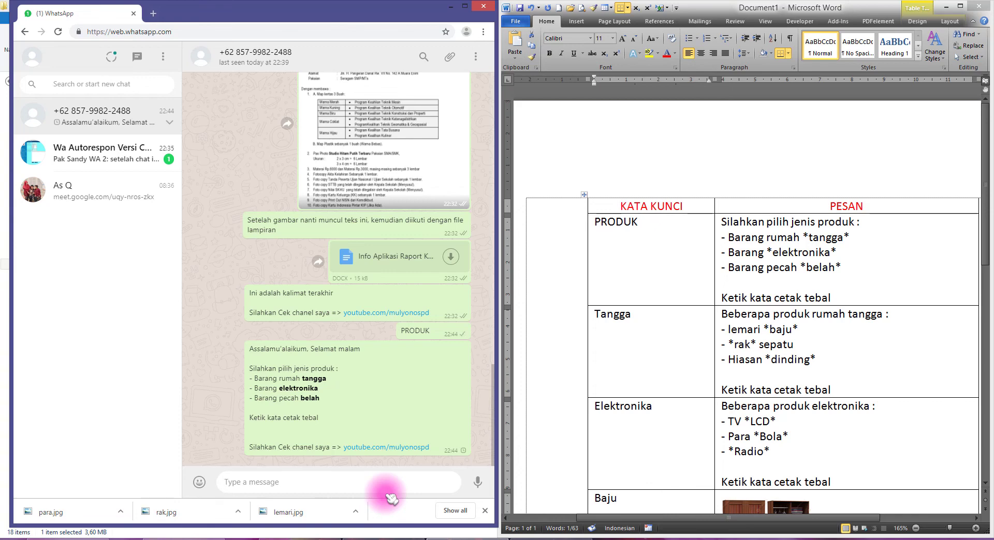
drag(260, 369, 318, 378)
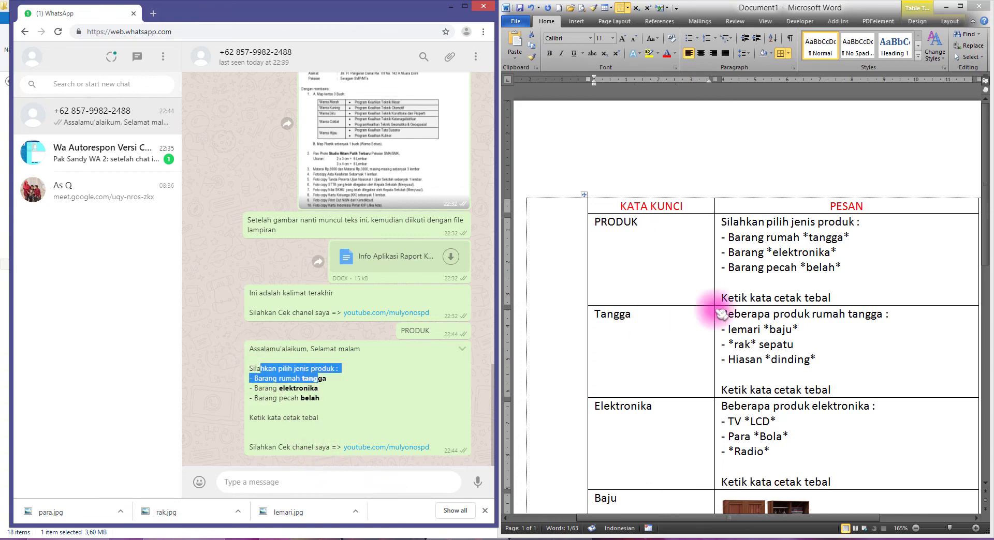
drag(723, 221, 826, 299)
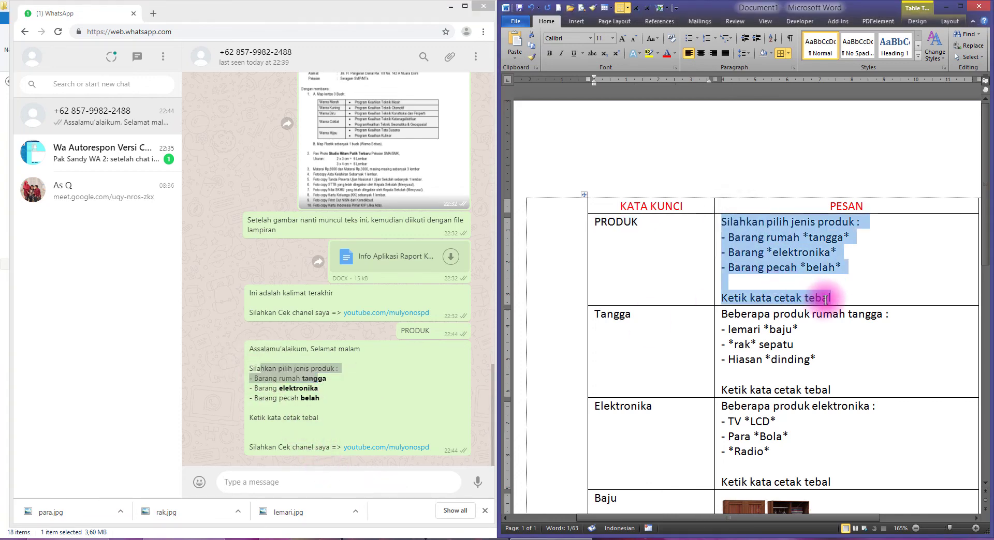
click(315, 417)
drag(261, 369, 317, 414)
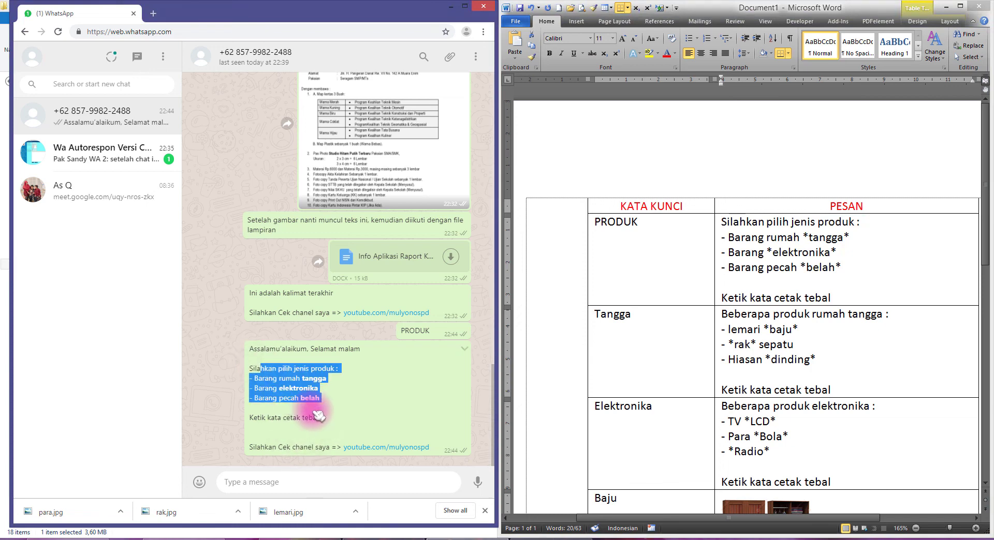
Step: Send the keyword TANGGA in the chat and compare the auto-reply with the Tangga row of the Word table
double_click(604, 315)
click(295, 483)
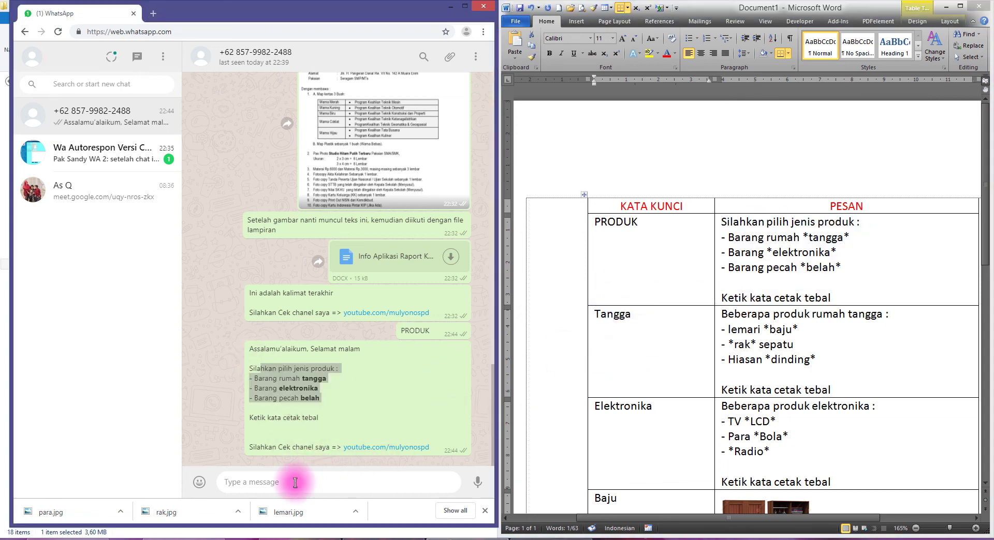
click(295, 482)
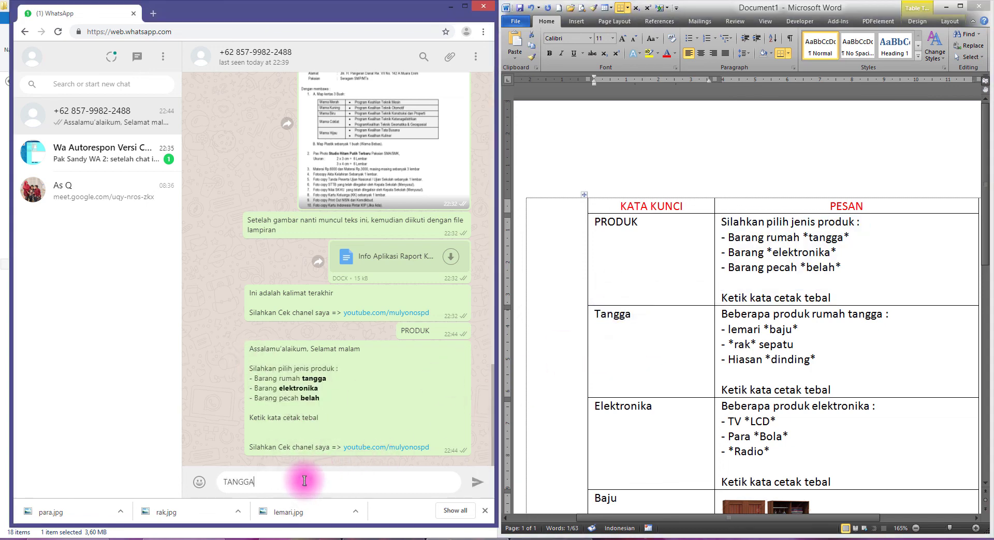
key(Return)
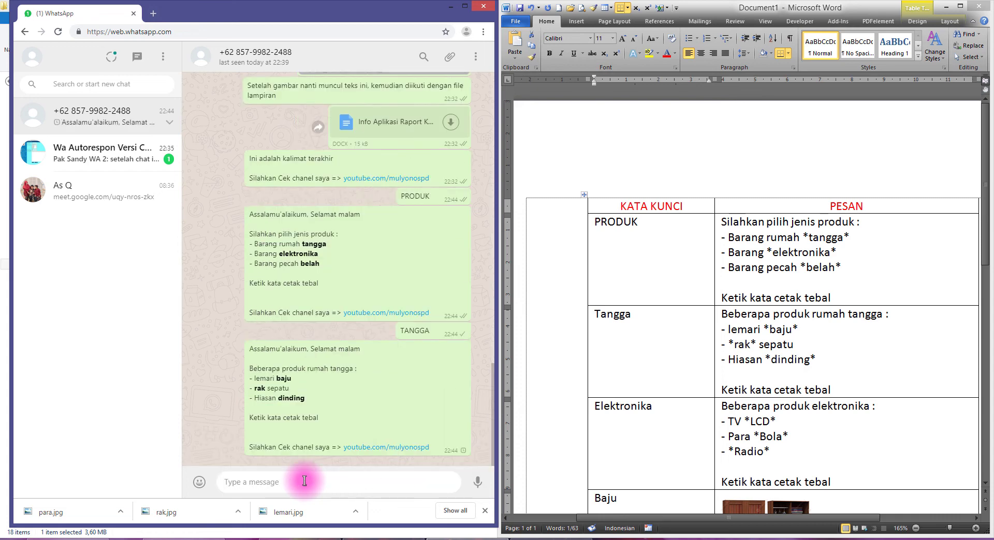
drag(259, 370, 293, 402)
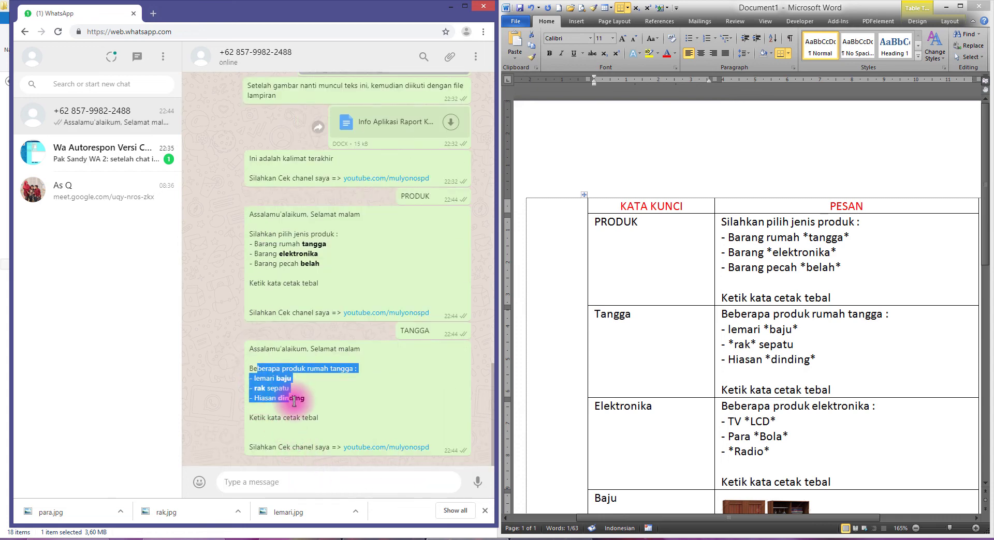
drag(739, 330, 793, 389)
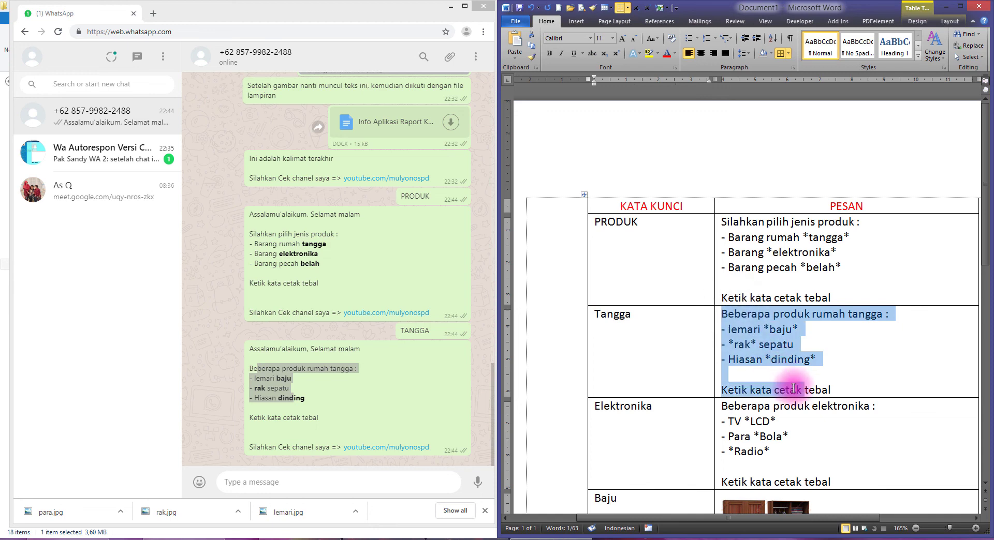
Step: Send the keyword ELEKTRONIKA in the chat and compare the auto-reply with the Elektronika row of the Word table
click(614, 409)
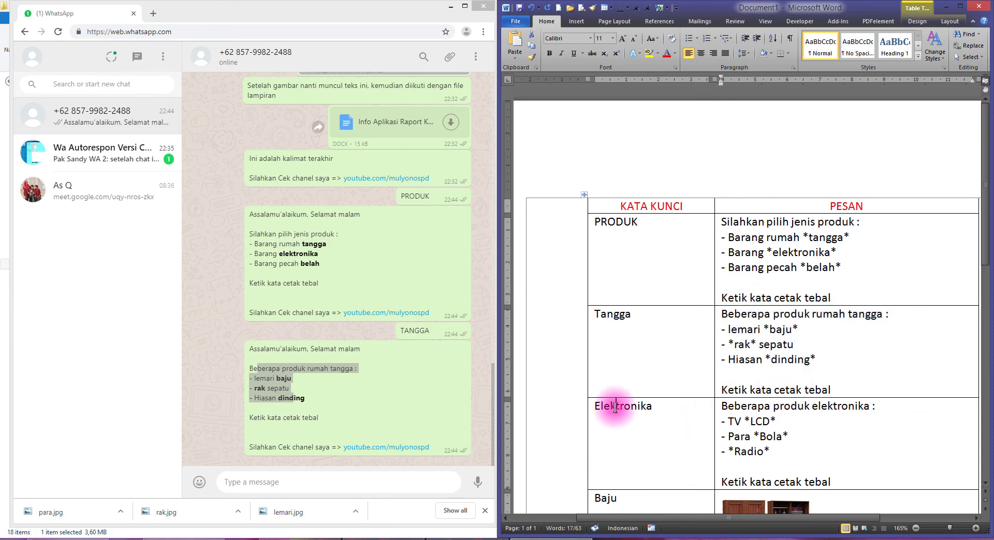
click(285, 479)
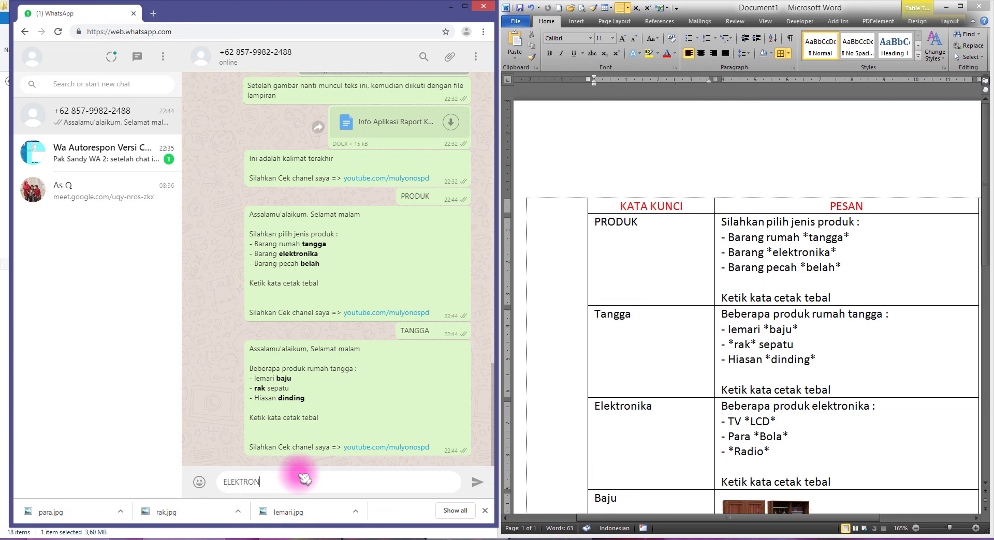
key(Return)
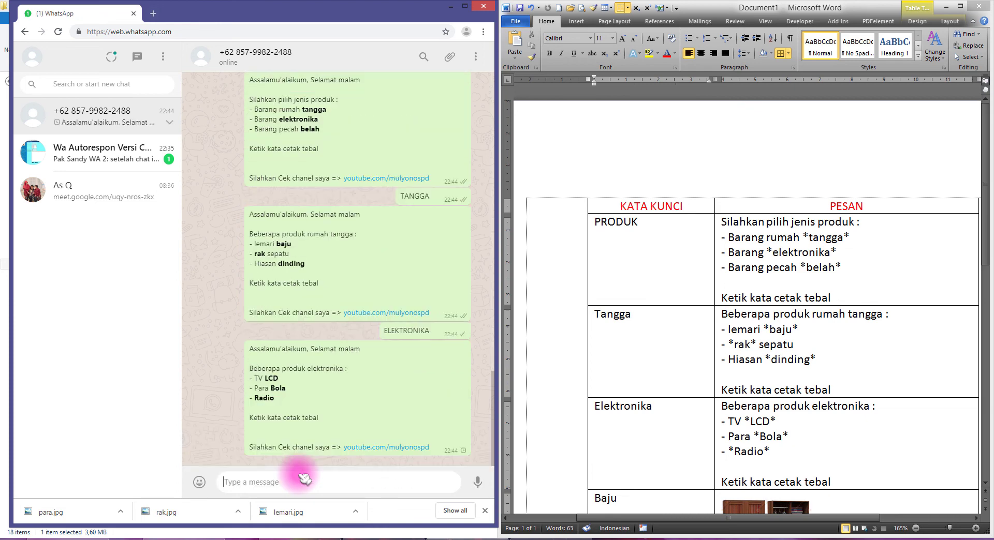
drag(258, 369, 270, 388)
click(758, 407)
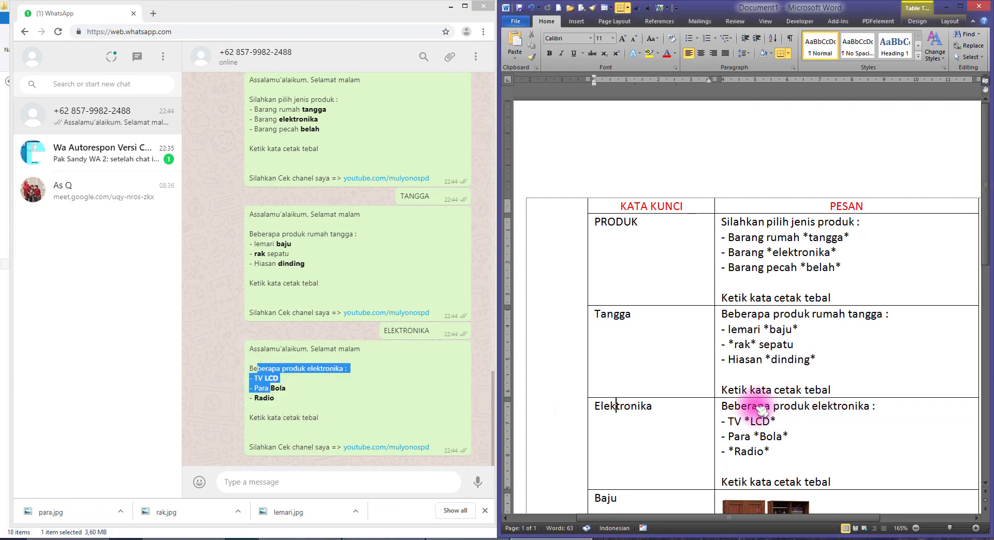
scroll(757, 409, down, 2)
drag(733, 286, 761, 332)
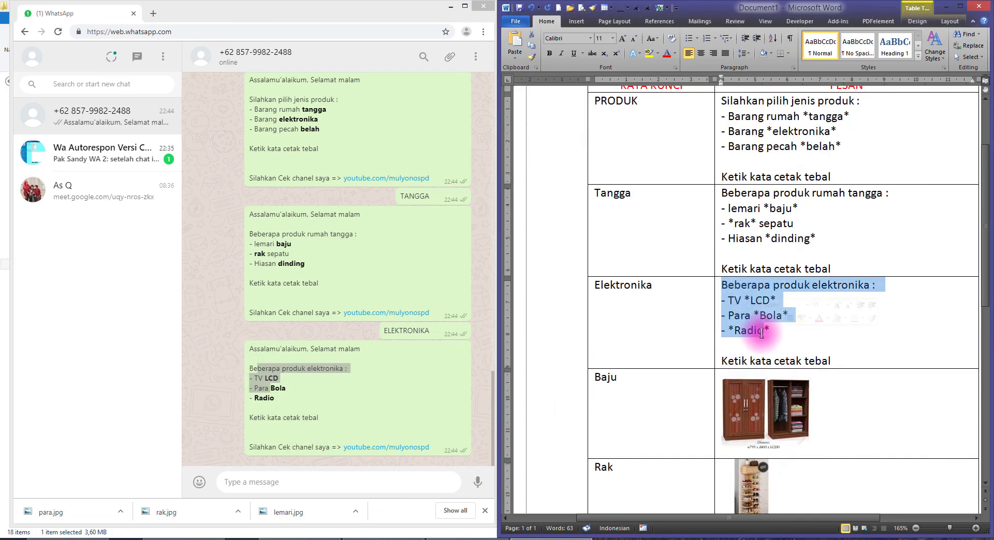
click(755, 355)
Step: Check the Baju row and its wardrobe picture in Word, and send the keyword BAJU in the chat to test its image reply
double_click(602, 377)
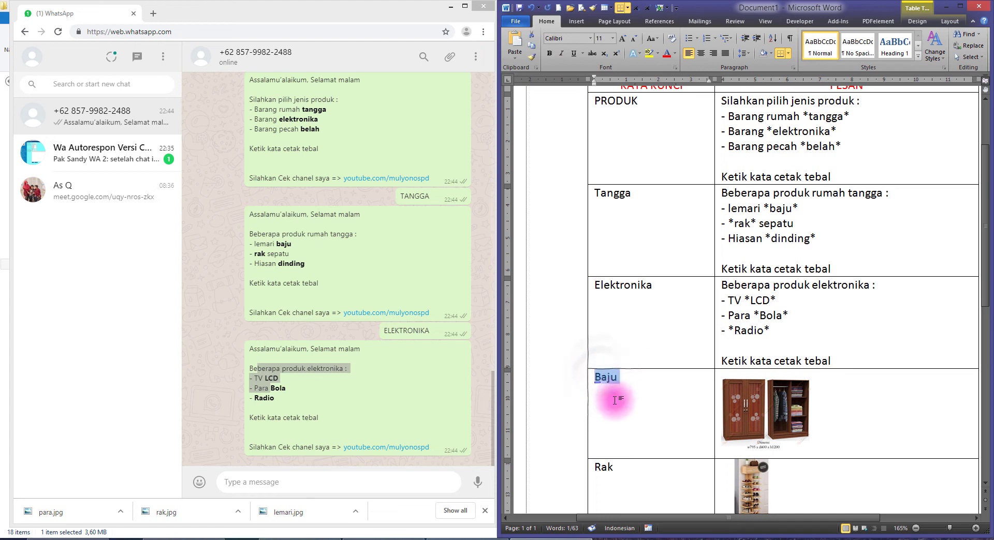
click(625, 378)
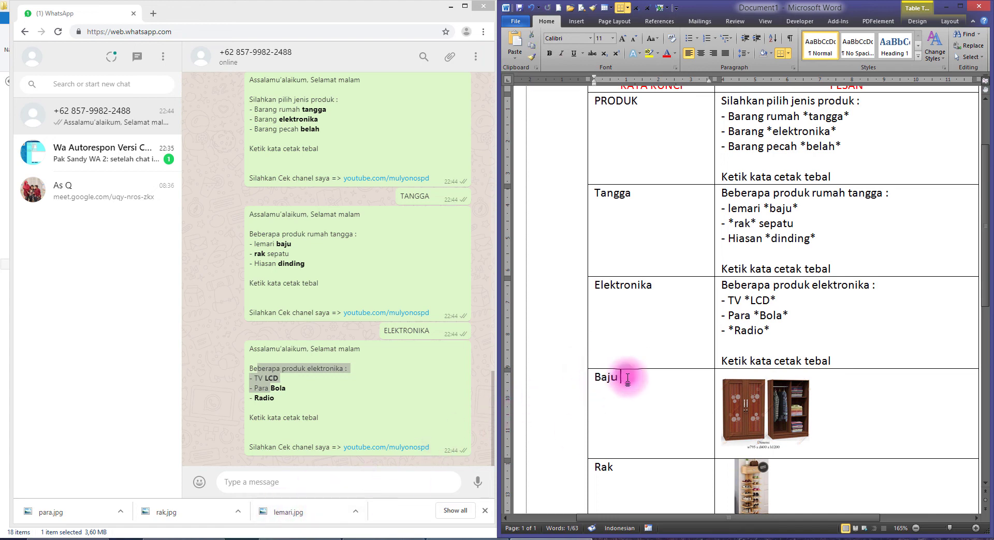
click(762, 411)
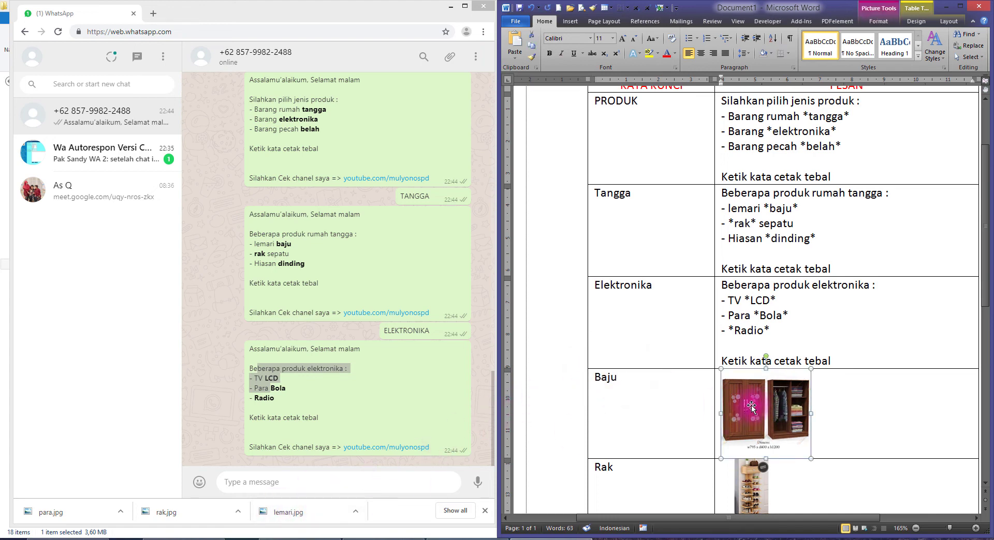
click(273, 480)
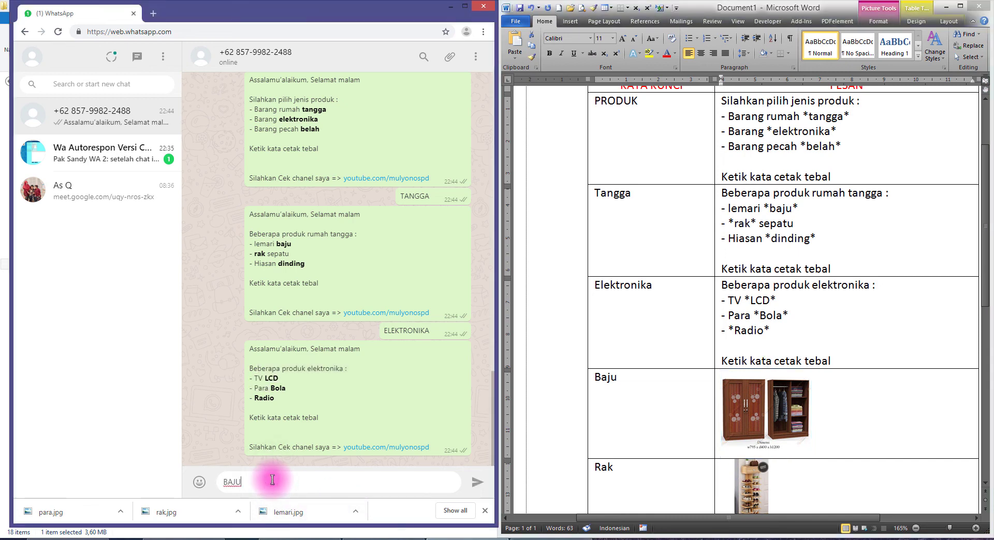
key(Return)
key(ctrl+v)
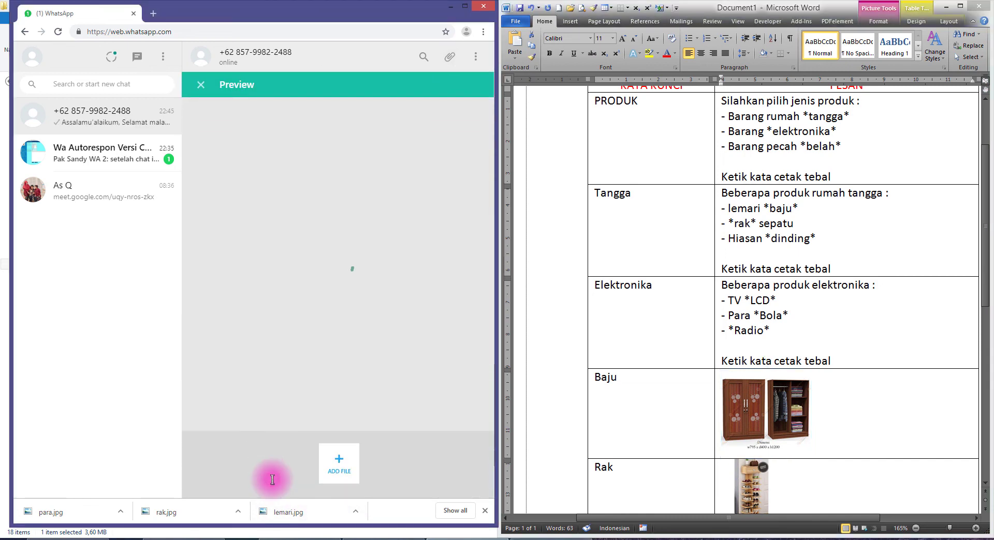
key(Return)
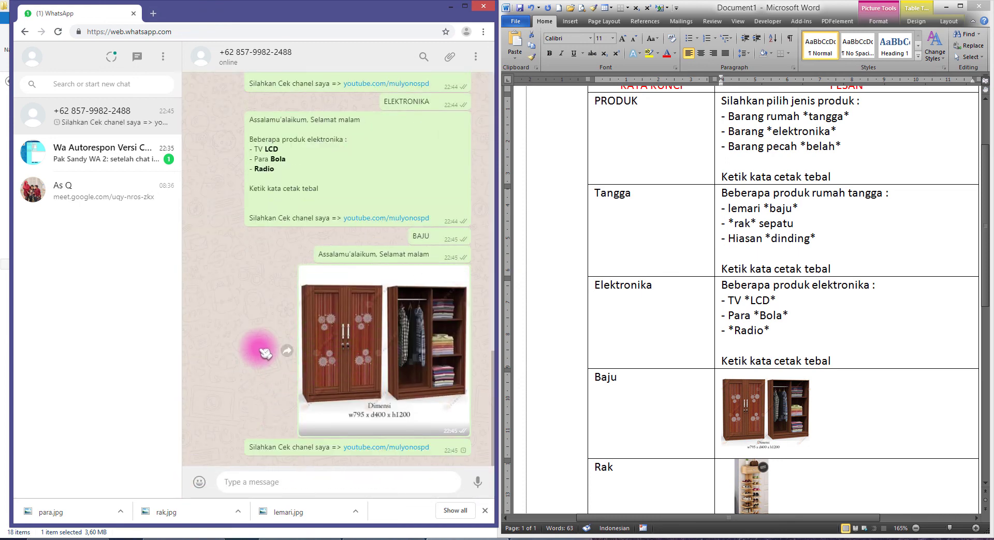
Step: Find the Rak row in the Word table and send the keyword RAK in the chat to test its image reply
click(651, 410)
scroll(637, 398, down, 3)
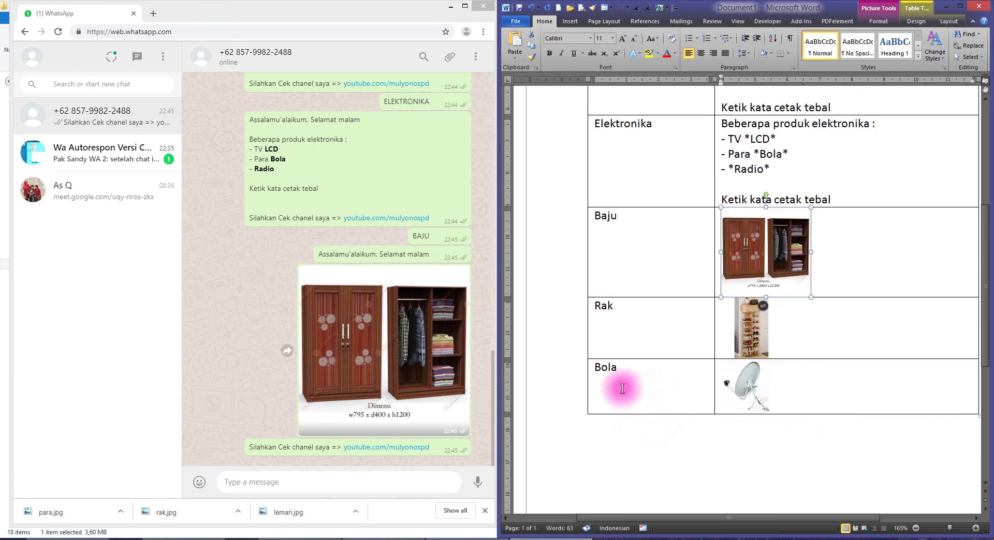
double_click(603, 308)
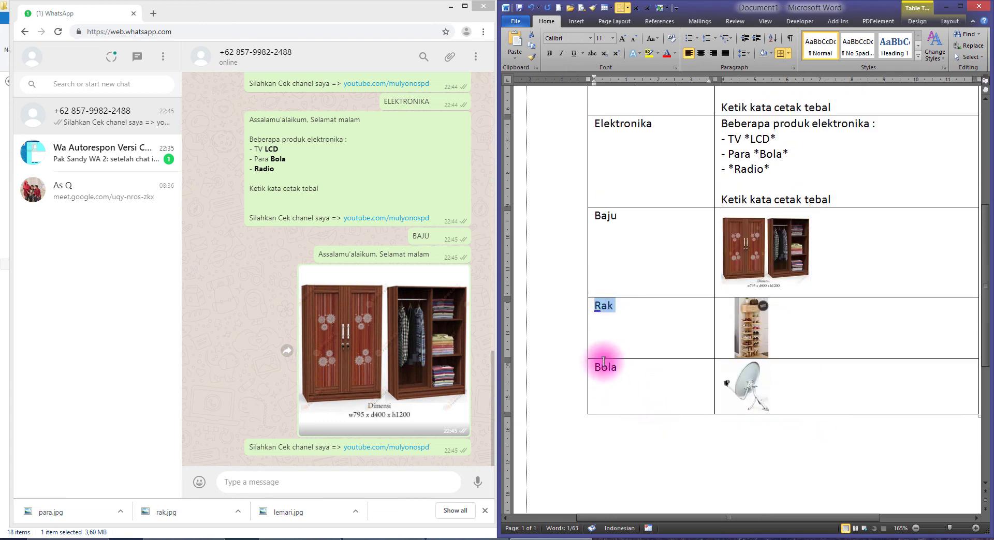
click(263, 479)
text(RAK)
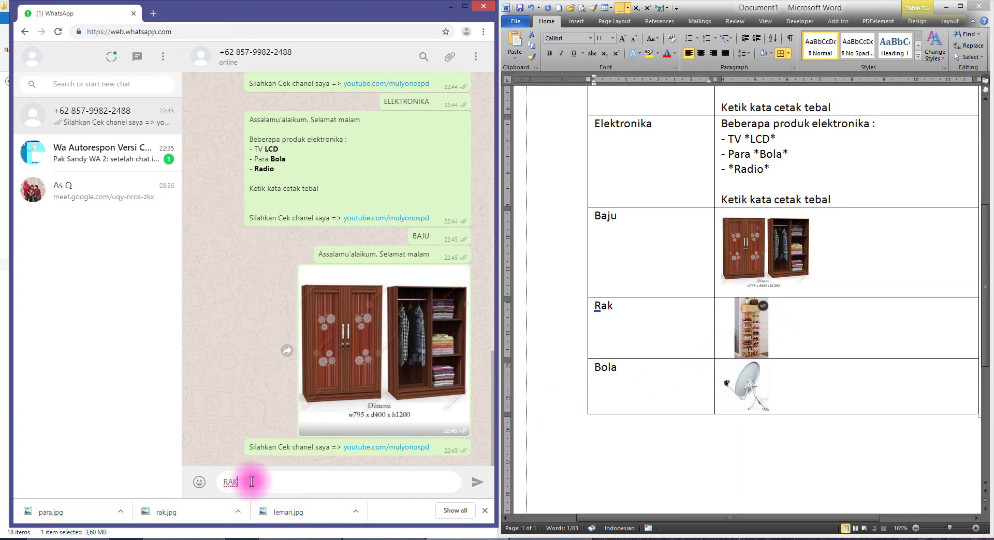
key(Return)
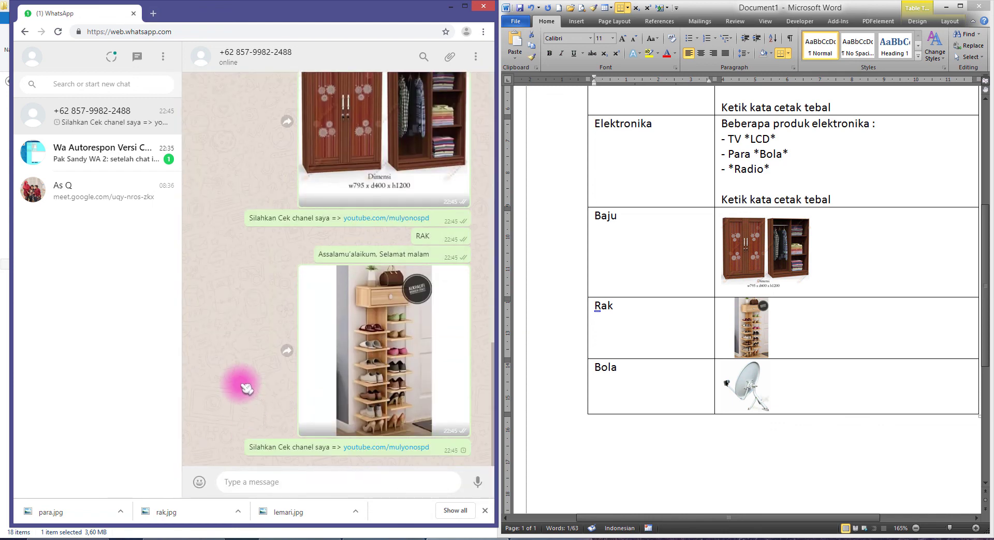
Step: Check the Bola row and its satellite dish picture in Word, and send the keyword BOLA in the chat to test its image reply
double_click(605, 367)
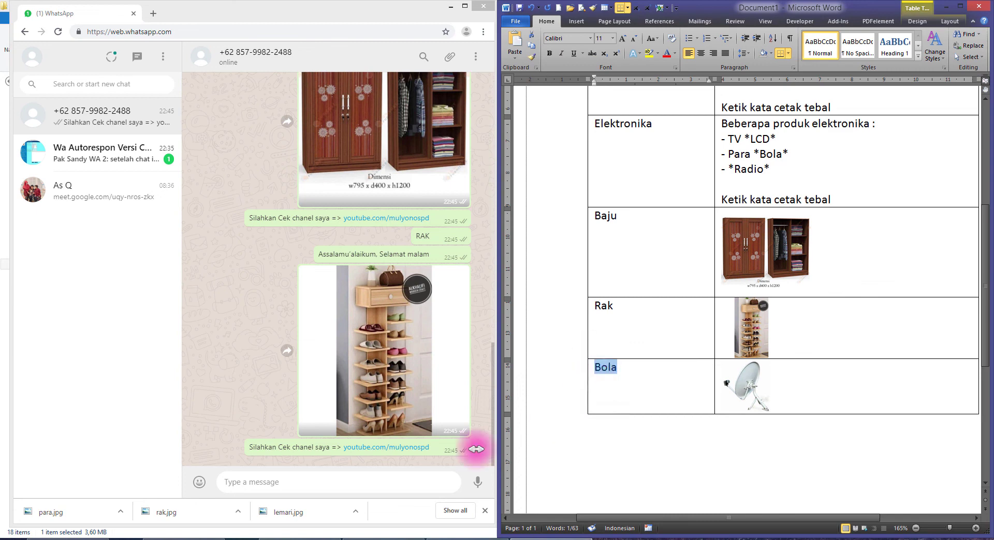
click(267, 480)
text(BOLA)
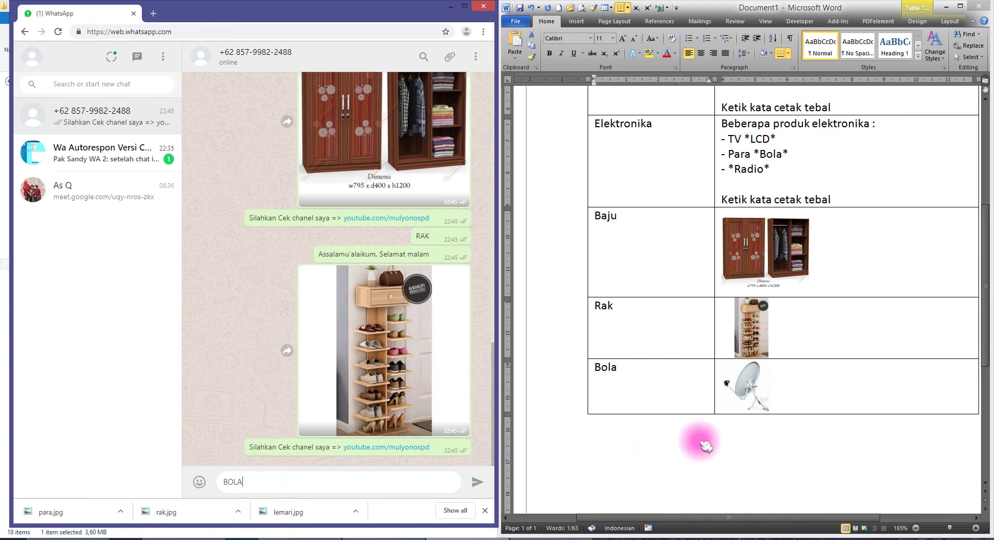
click(748, 391)
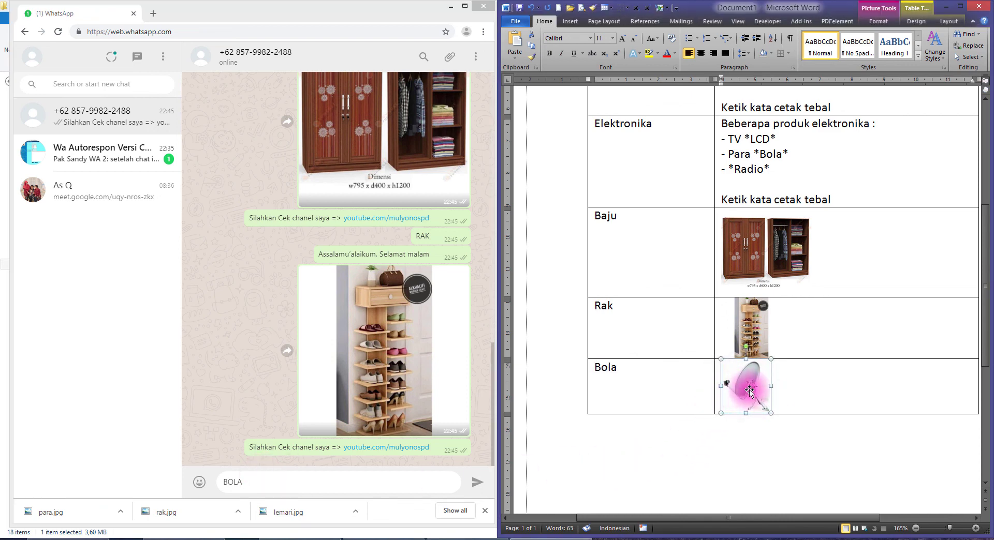
click(306, 480)
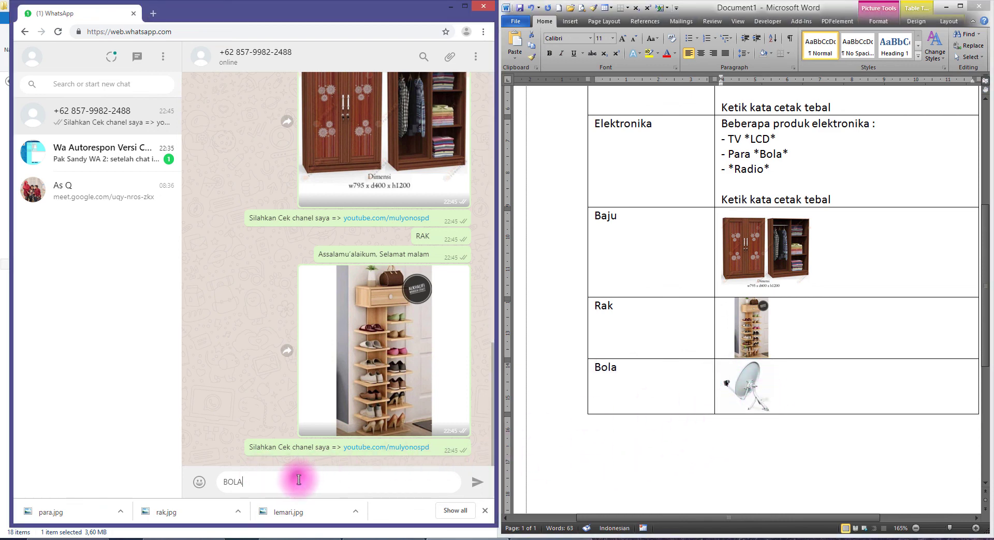
key(Return)
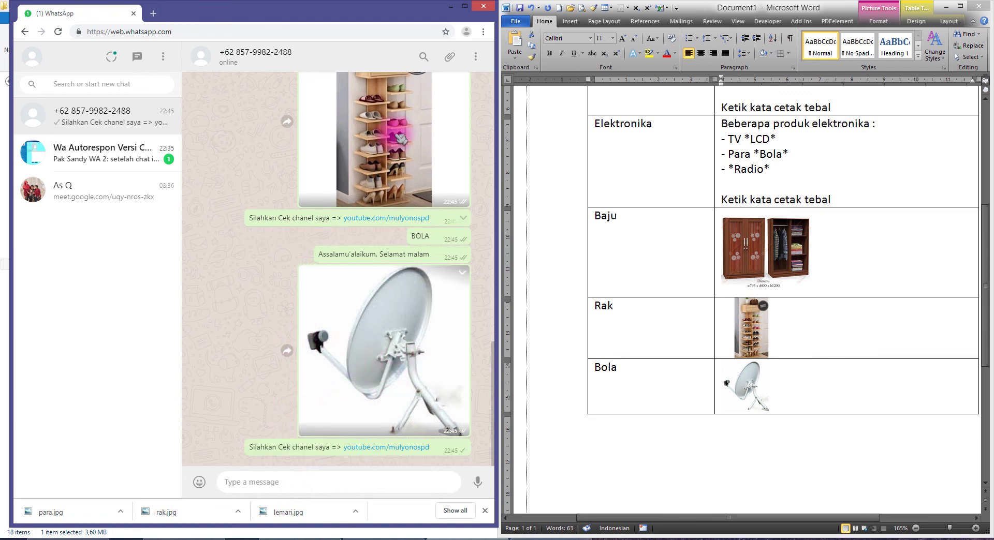
Step: Enlarge the WhatsApp Web window and review the earlier keyword replies in the chat, from the latest BOLA reply back to laptop and info
click(465, 5)
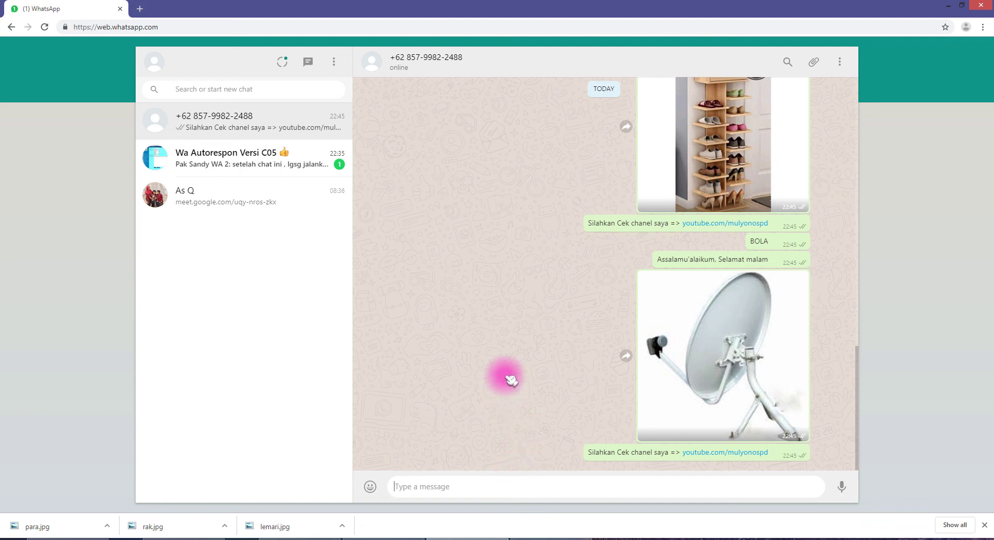
scroll(521, 393, up, 10)
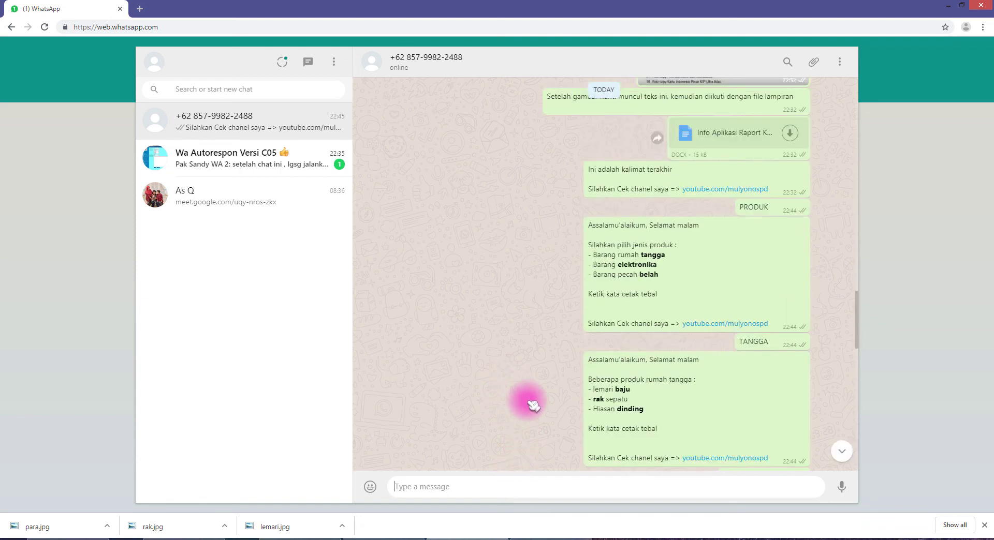
scroll(530, 405, up, 3)
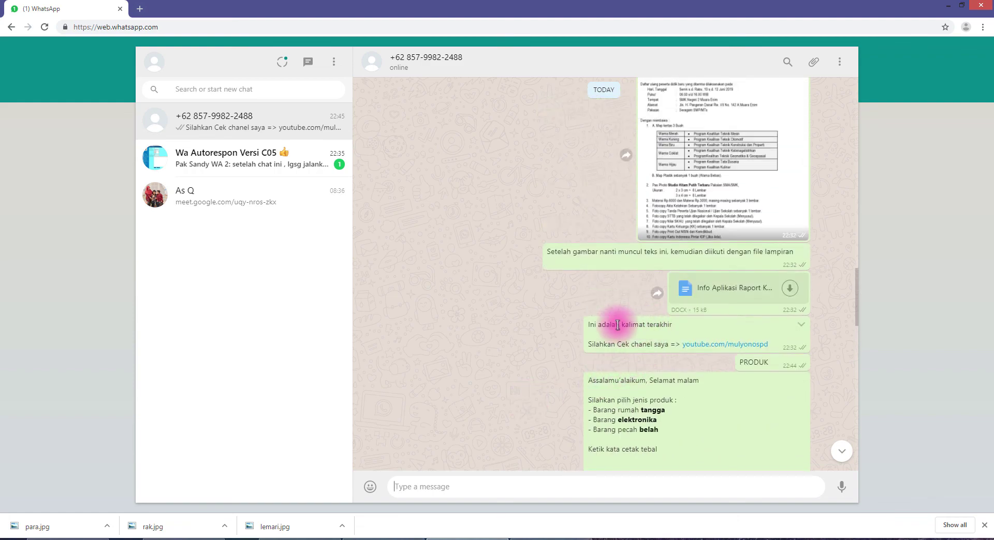
scroll(566, 326, up, 9)
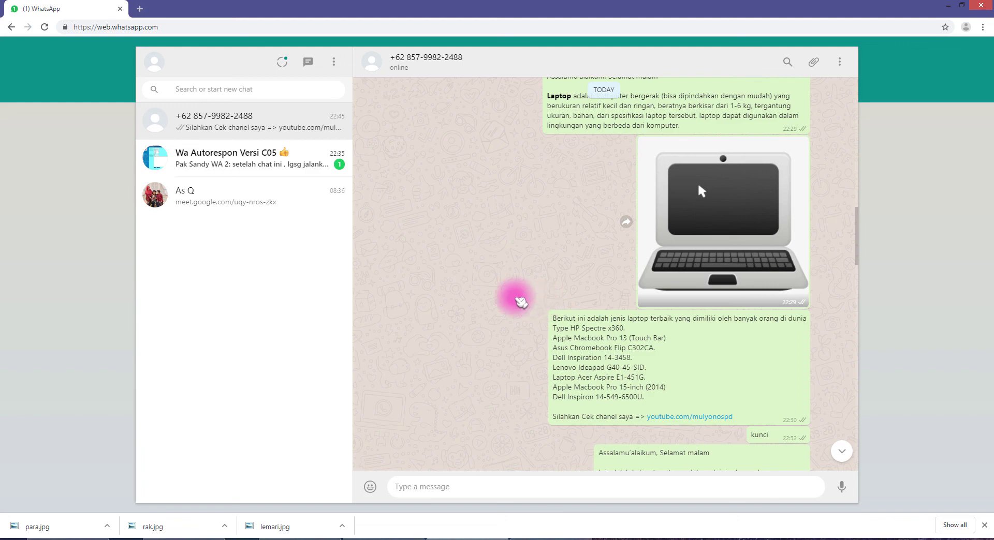
scroll(515, 295, up, 4)
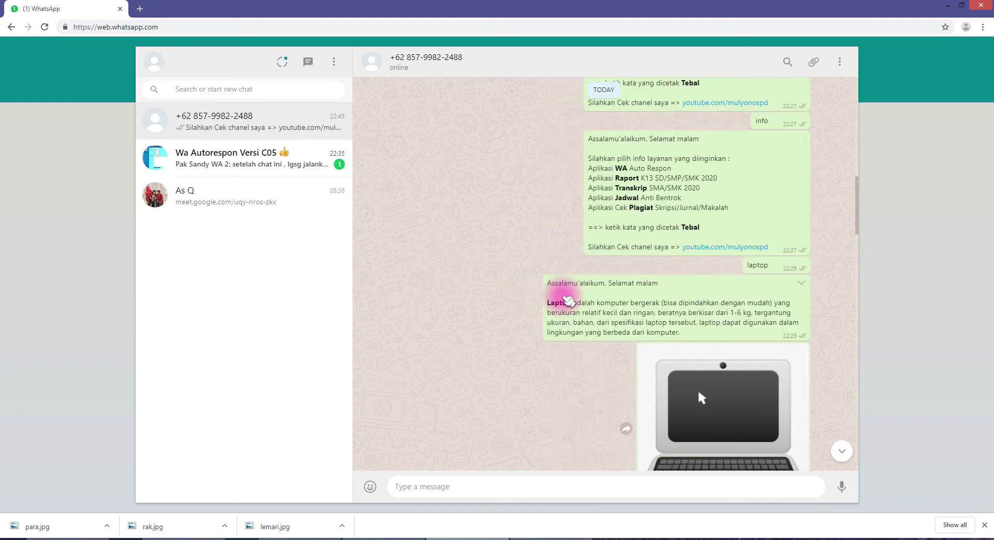
scroll(568, 300, down, 4)
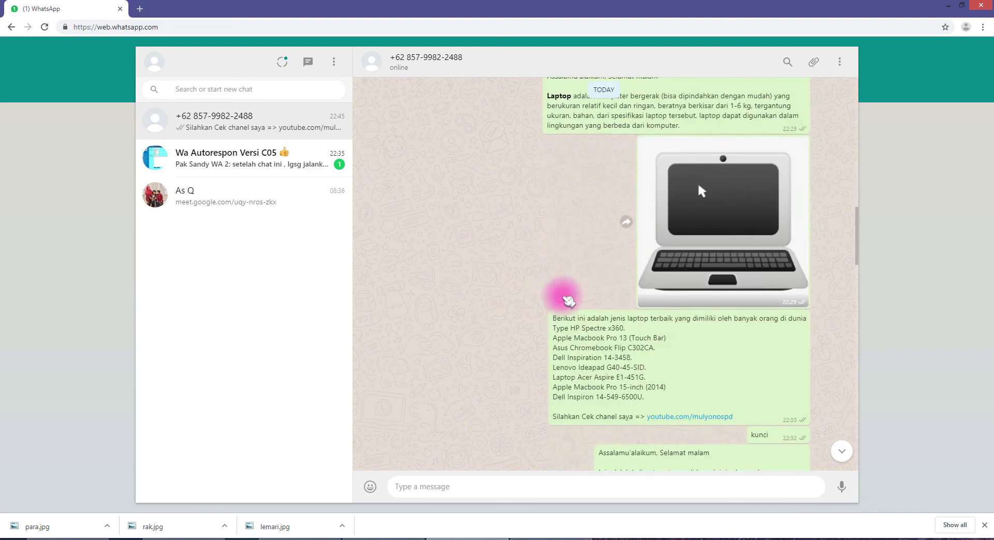
scroll(568, 300, up, 2)
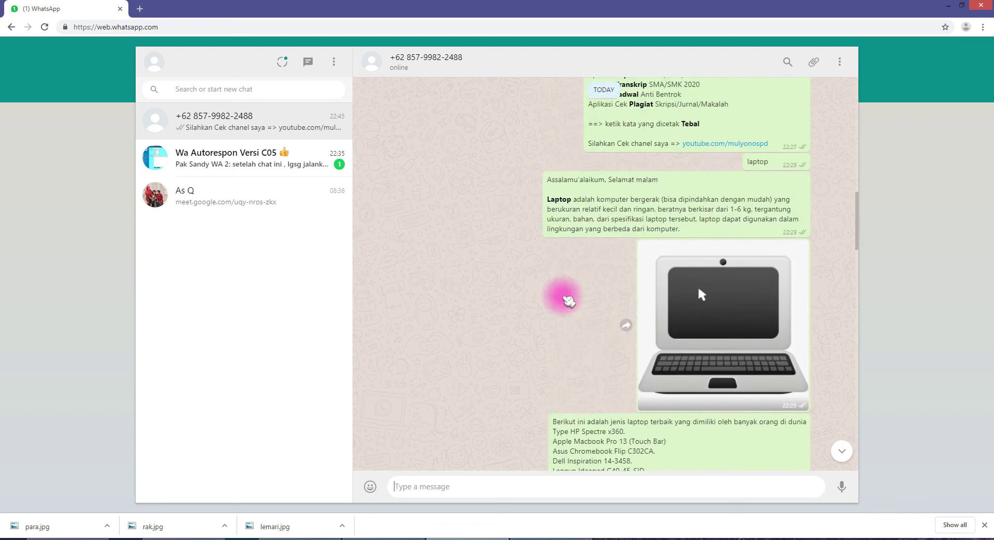
scroll(569, 302, down, 13)
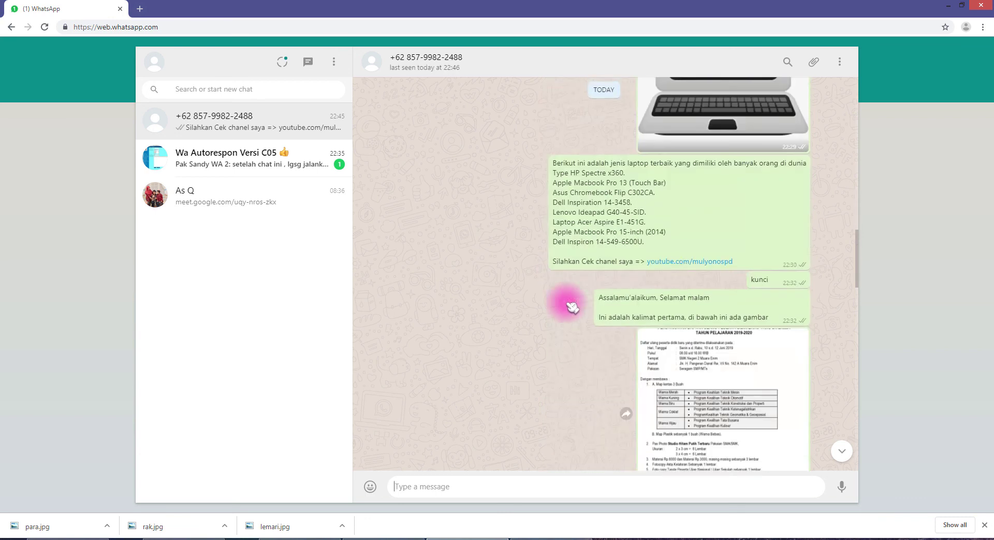
scroll(571, 307, down, 15)
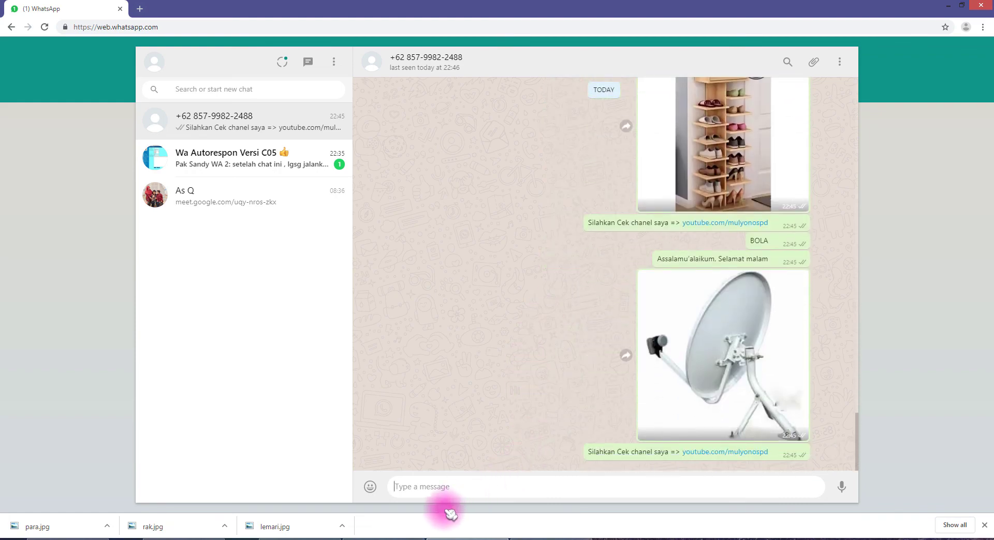
Step: Switch to Excel To WhatsApp and display the auto-reply stored for the incoming message Kunci
click(397, 536)
drag(382, 130, 438, 138)
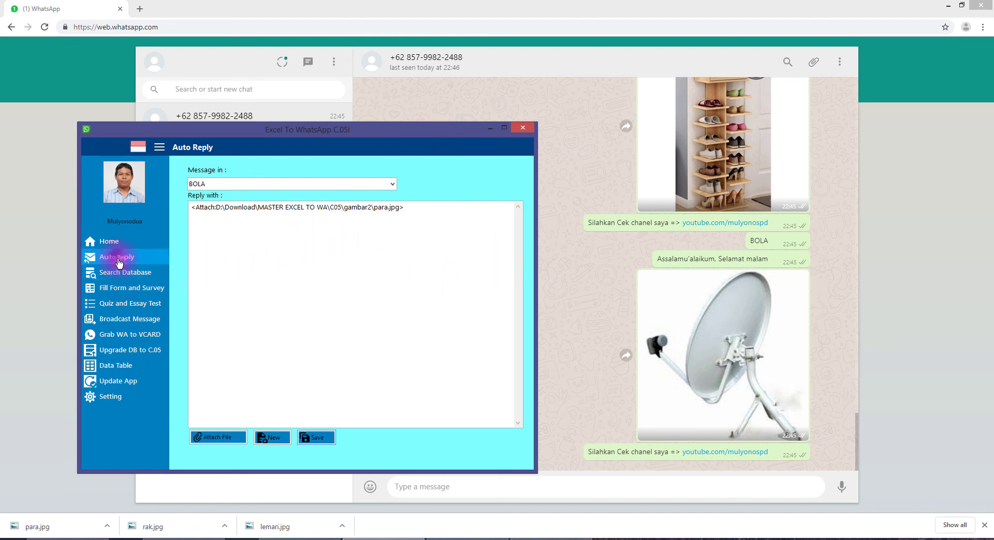
click(393, 184)
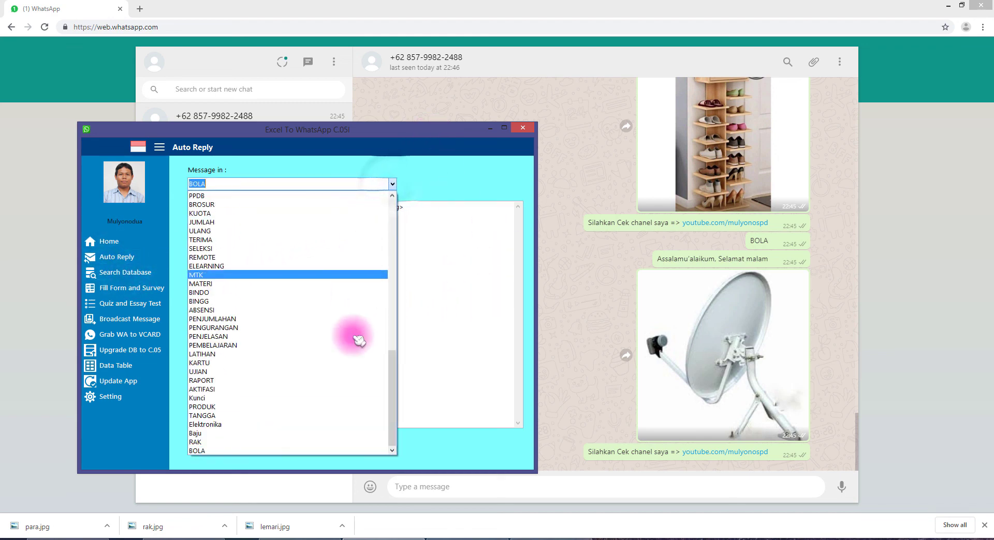
click(270, 406)
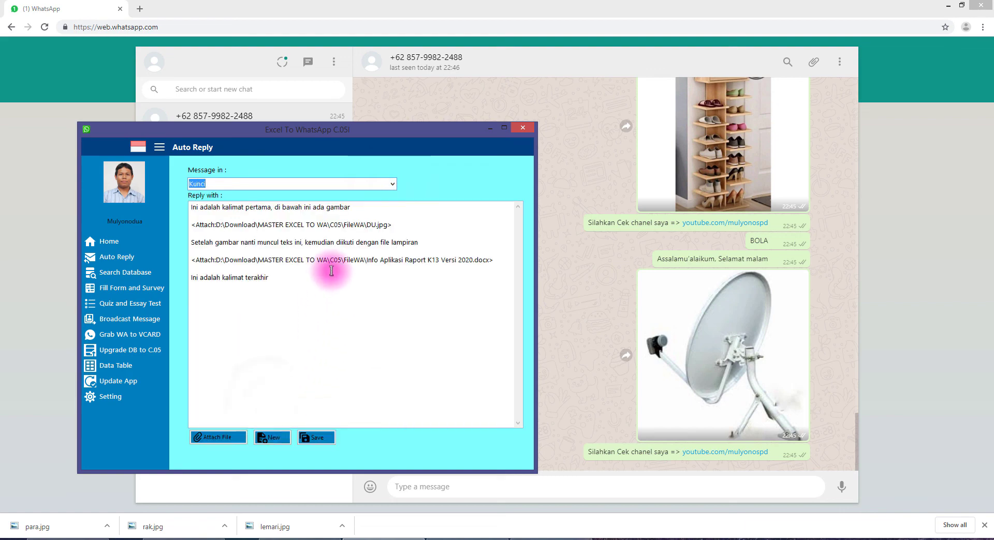